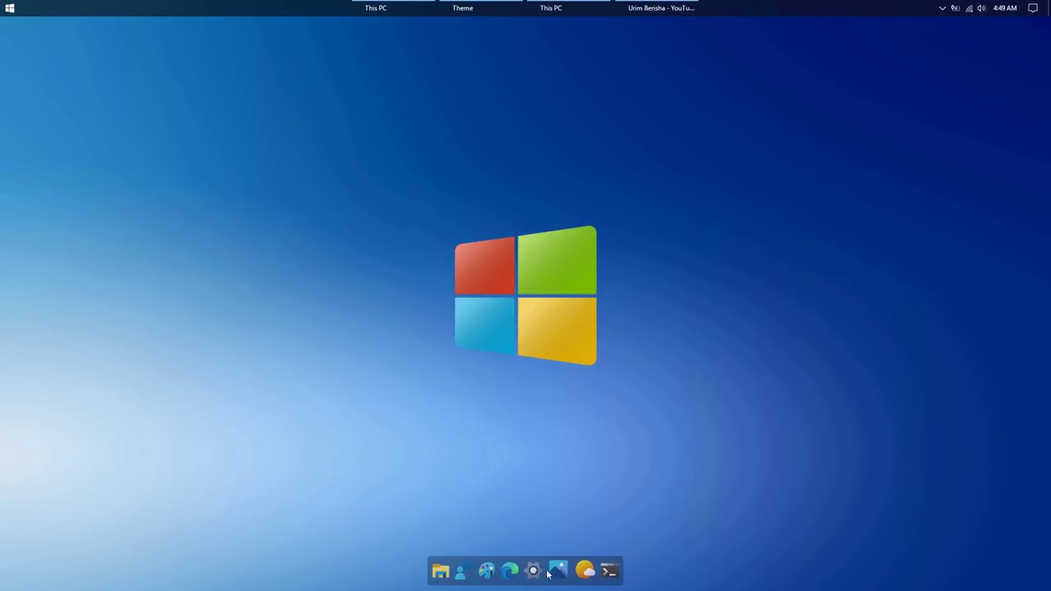
pyautogui.click(444, 570)
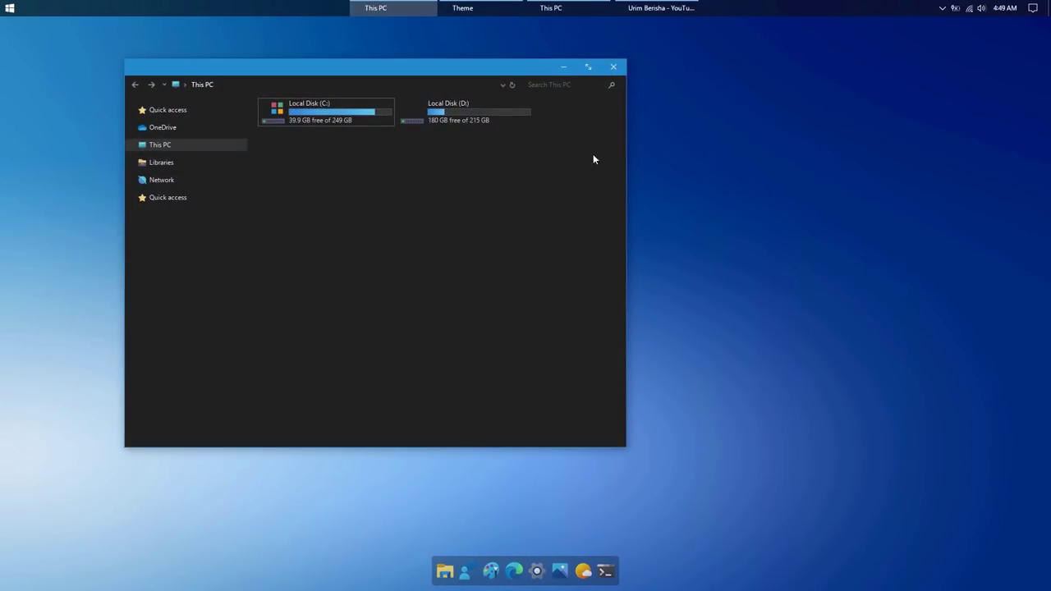
pyautogui.click(618, 72)
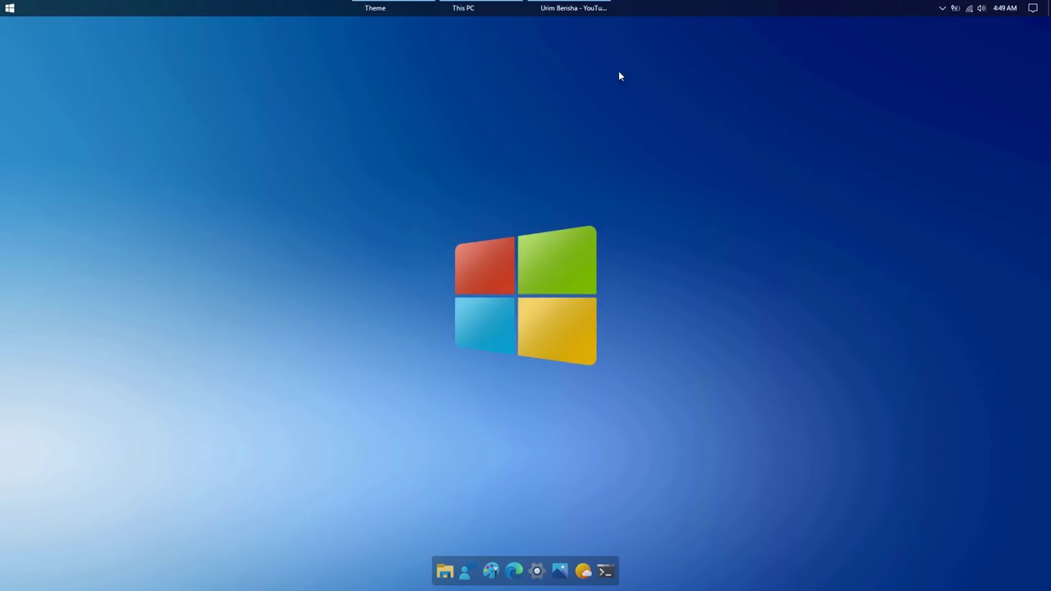
pyautogui.rightClick(620, 76)
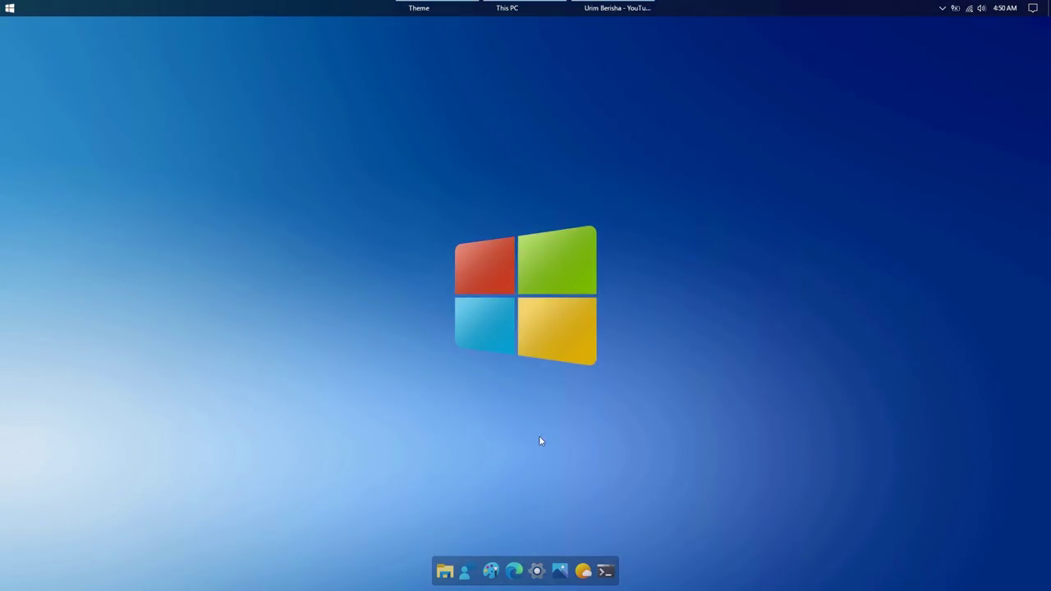
pyautogui.press('super+e')
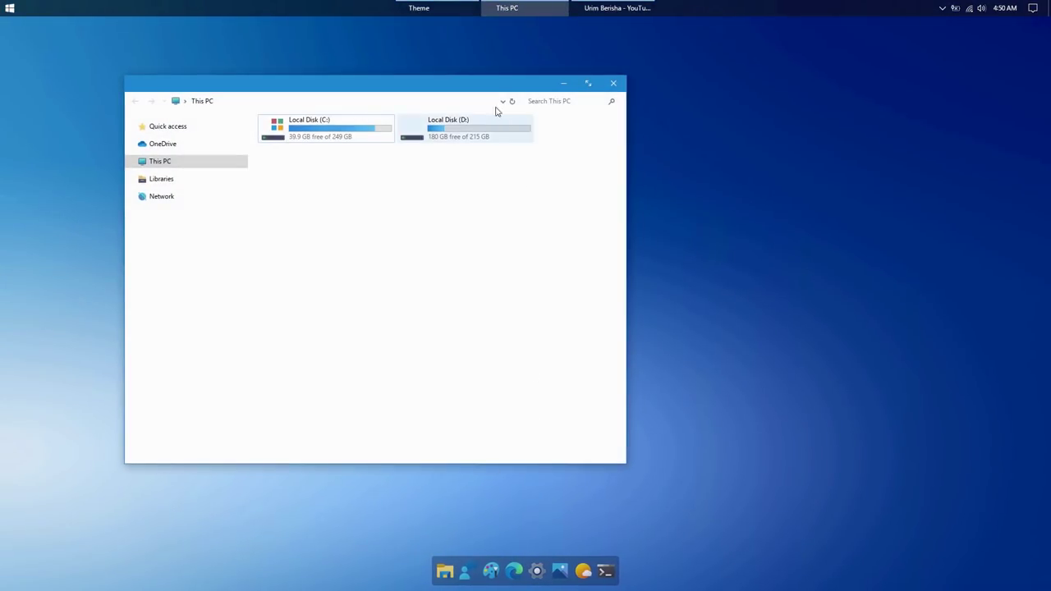
pyautogui.rightClick(718, 165)
pyautogui.click(651, 129)
pyautogui.click(574, 102)
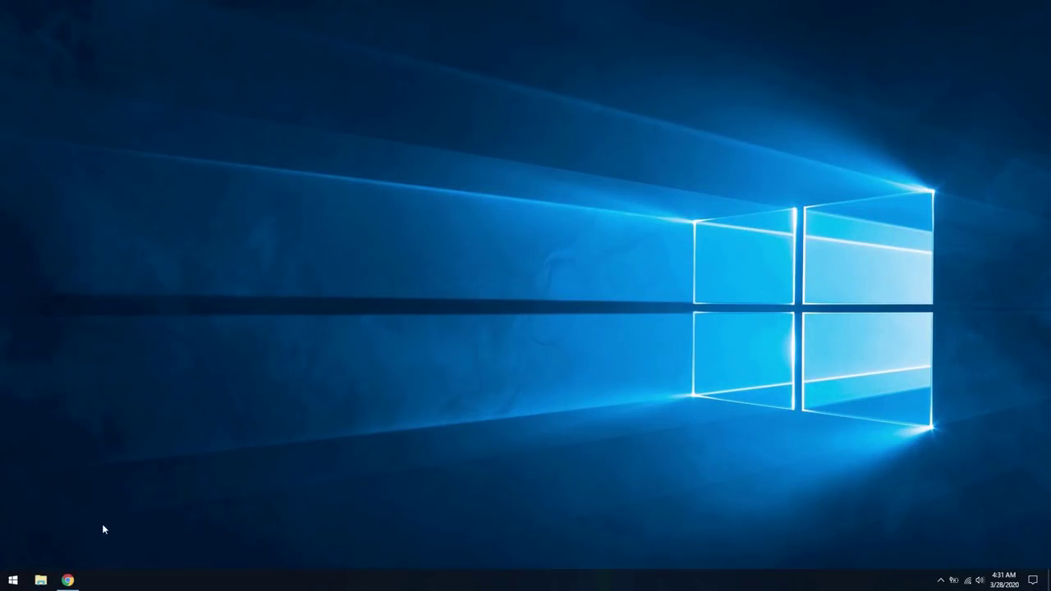
# Create a system restore point whose description starts with "Before Customizing Wind".
pyautogui.click(14, 582)
pyautogui.write('restore')
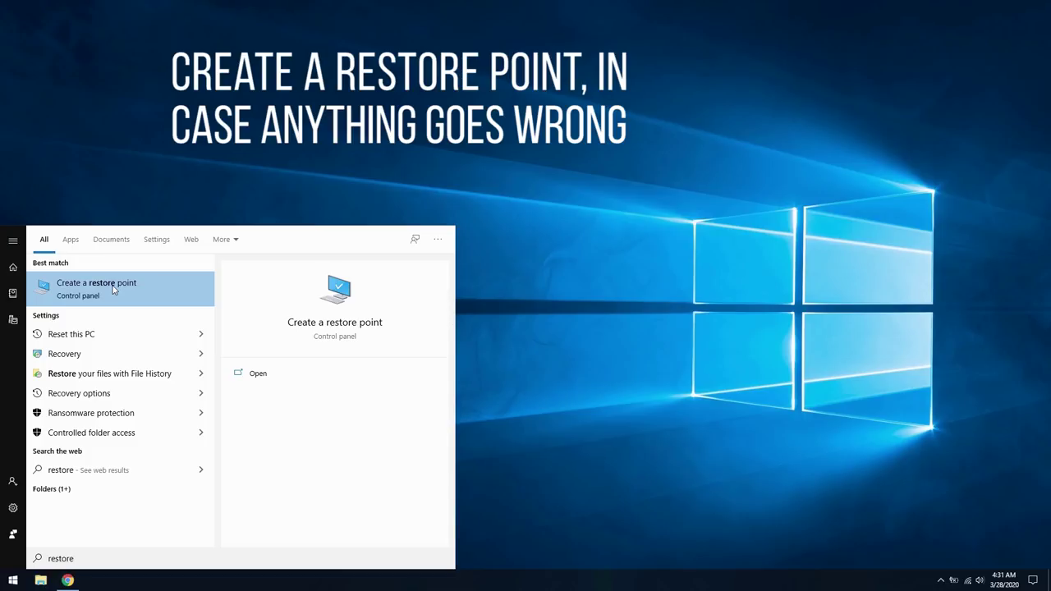
pyautogui.click(114, 289)
pyautogui.click(194, 246)
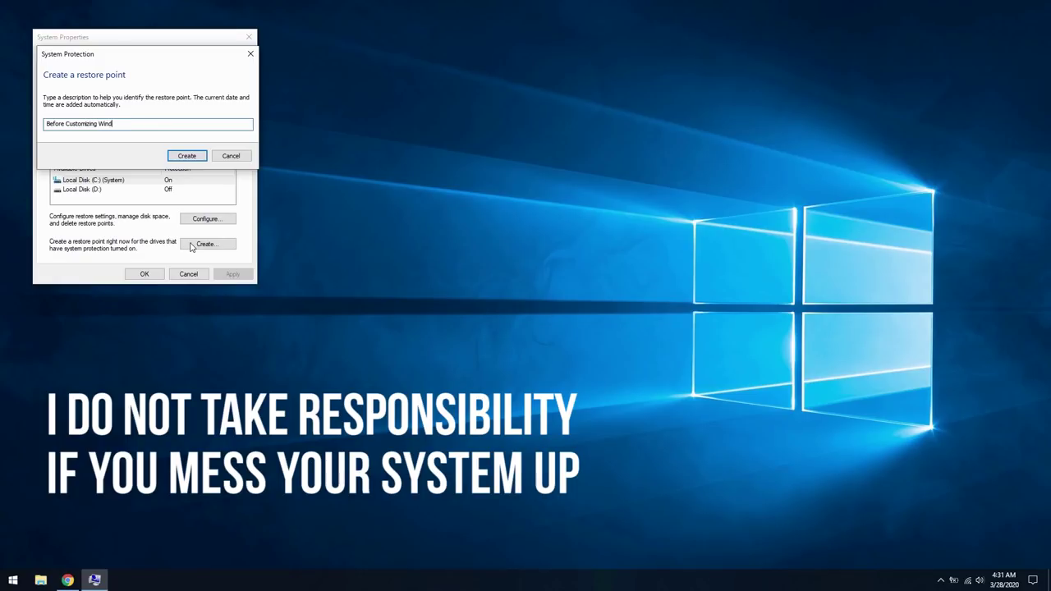
pyautogui.click(199, 157)
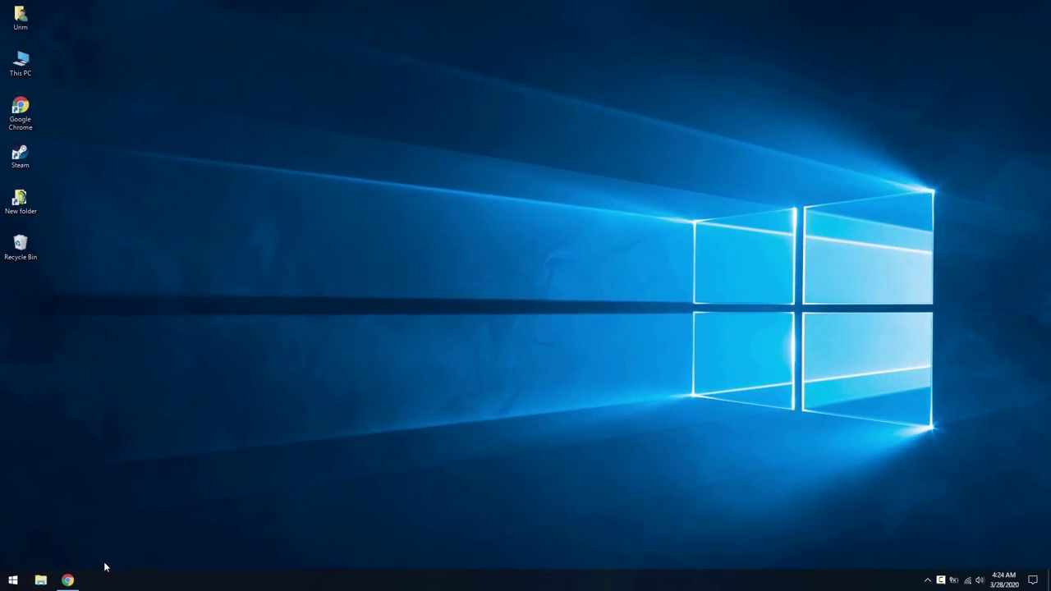
# Switch to Chrome, log in to DeviantArt and download the Windows 10X Wallpaper Pack, allowing the site to download multiple files.
pyautogui.click(81, 579)
pyautogui.scroll(-1, 216, 405)
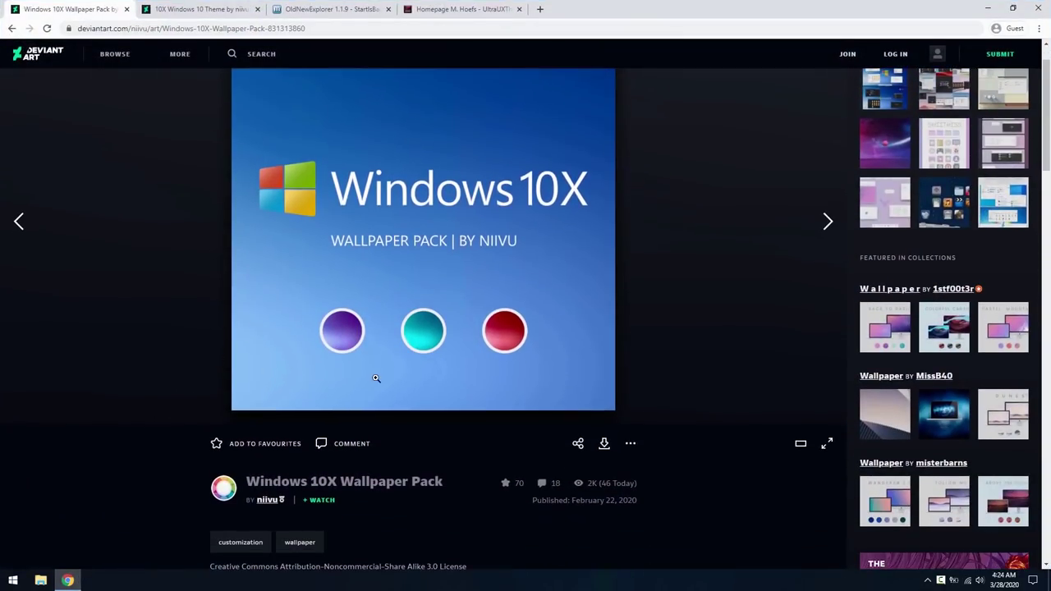
pyautogui.click(604, 443)
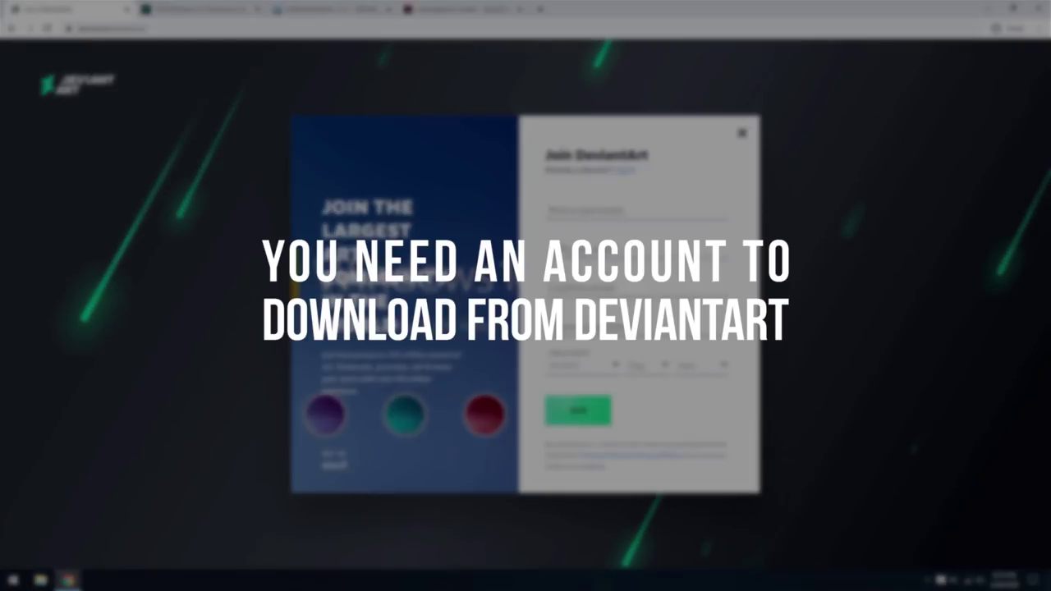
pyautogui.click(624, 176)
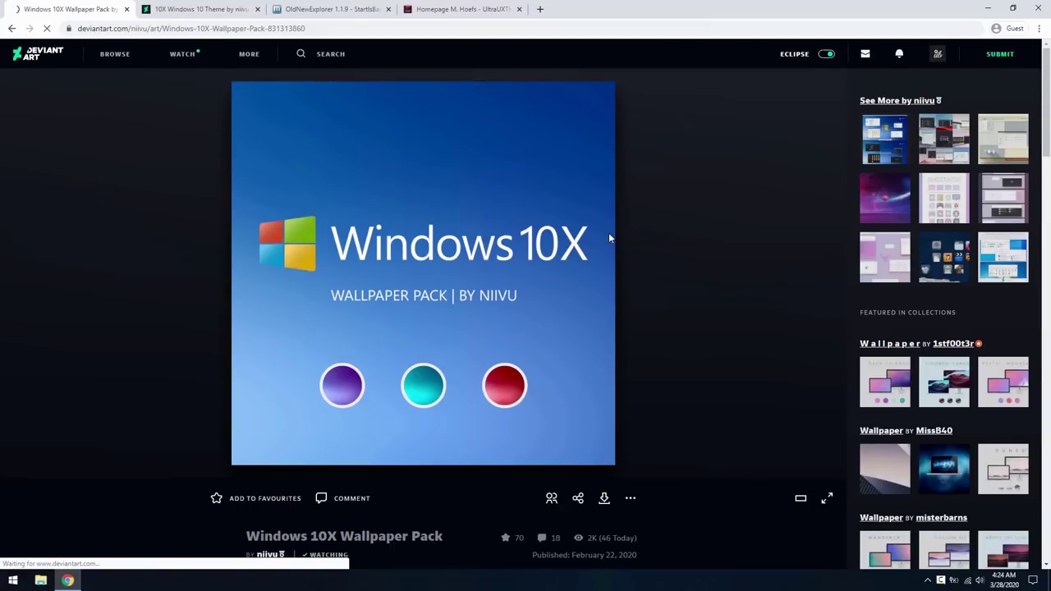
pyautogui.scroll(-1, 606, 377)
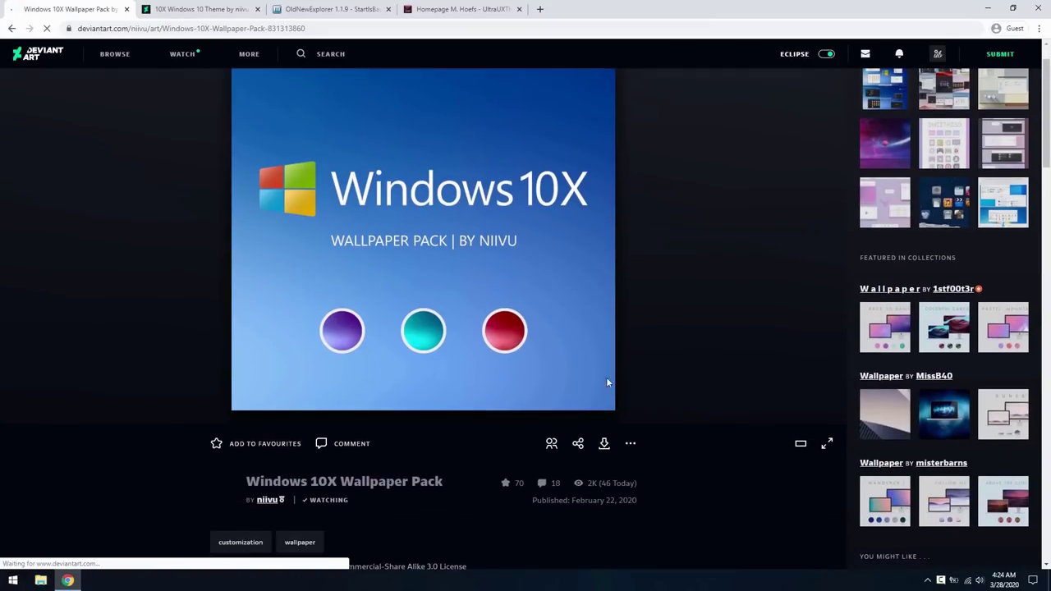
pyautogui.scroll(1, 641, 381)
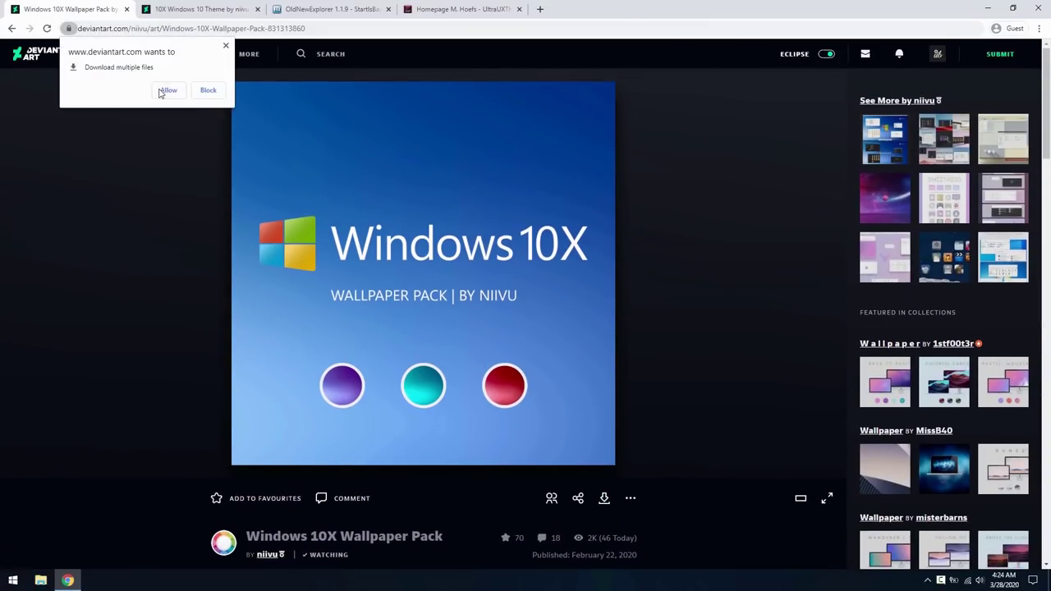
pyautogui.click(161, 92)
# Create a folder named Theme on the desktop and move it to the desktop's upper-right corner.
pyautogui.click(69, 581)
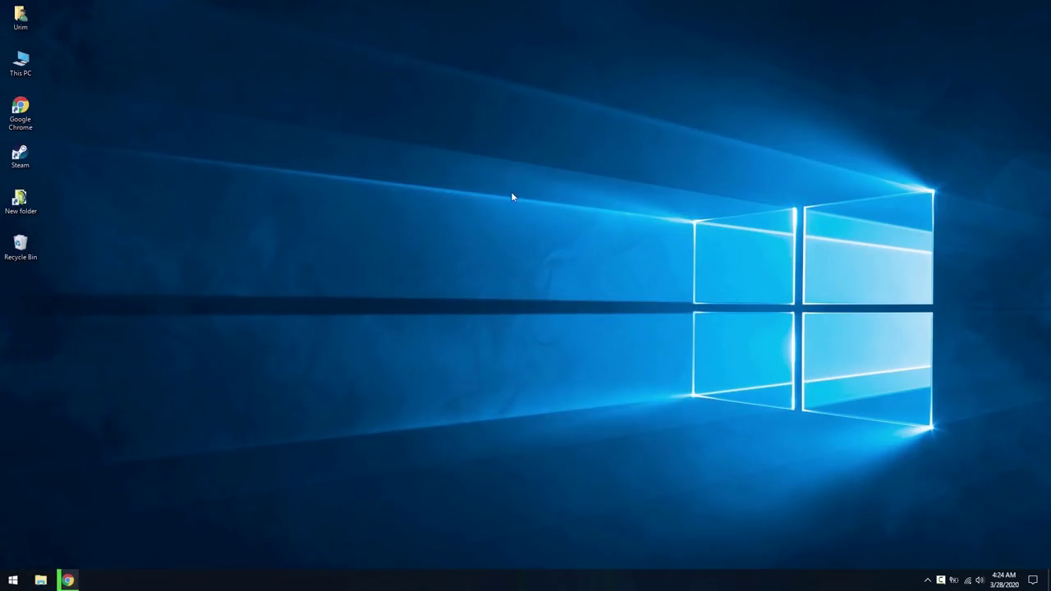
pyautogui.rightClick(521, 142)
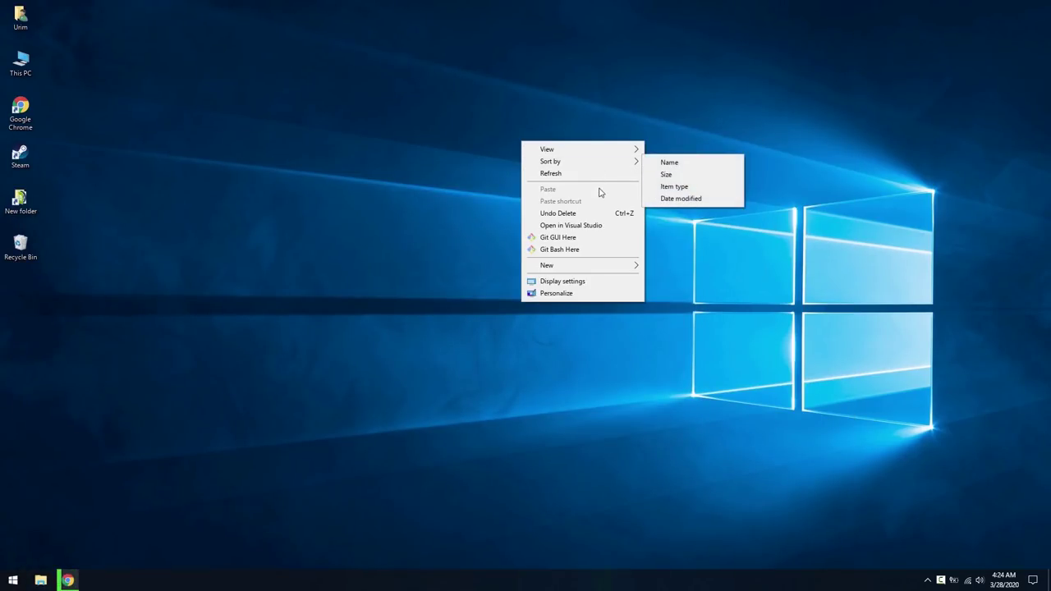
pyautogui.moveTo(599, 271)
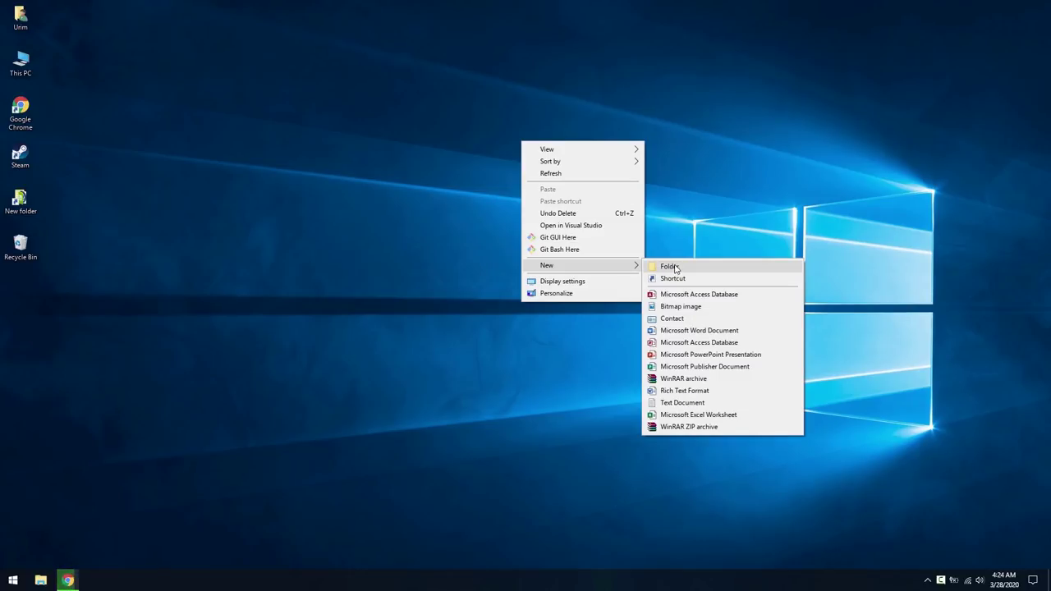
pyautogui.click(670, 267)
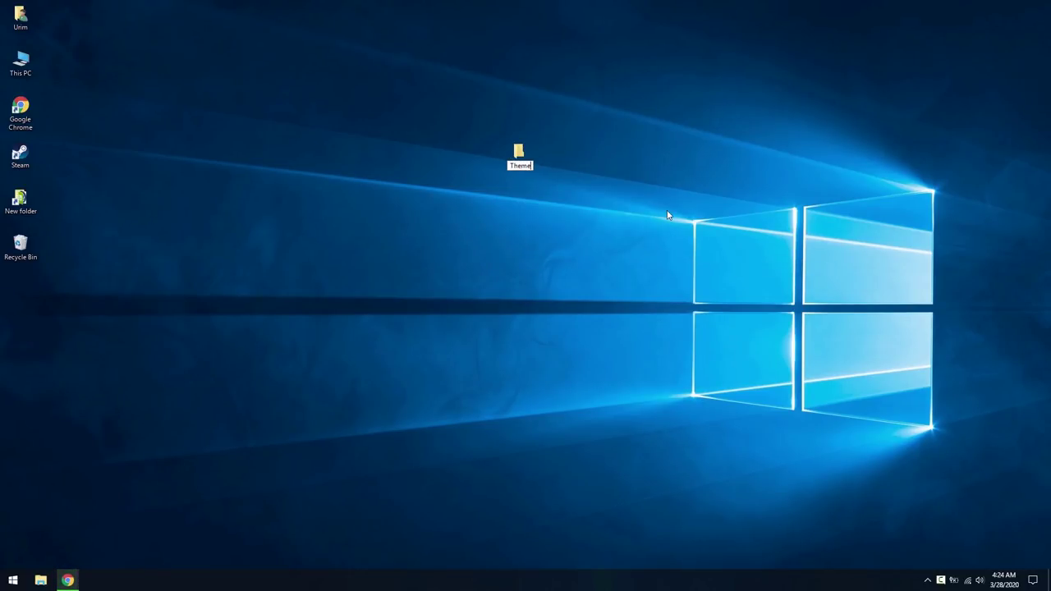
pyautogui.moveTo(545, 146); pyautogui.dragTo(1018, 21)
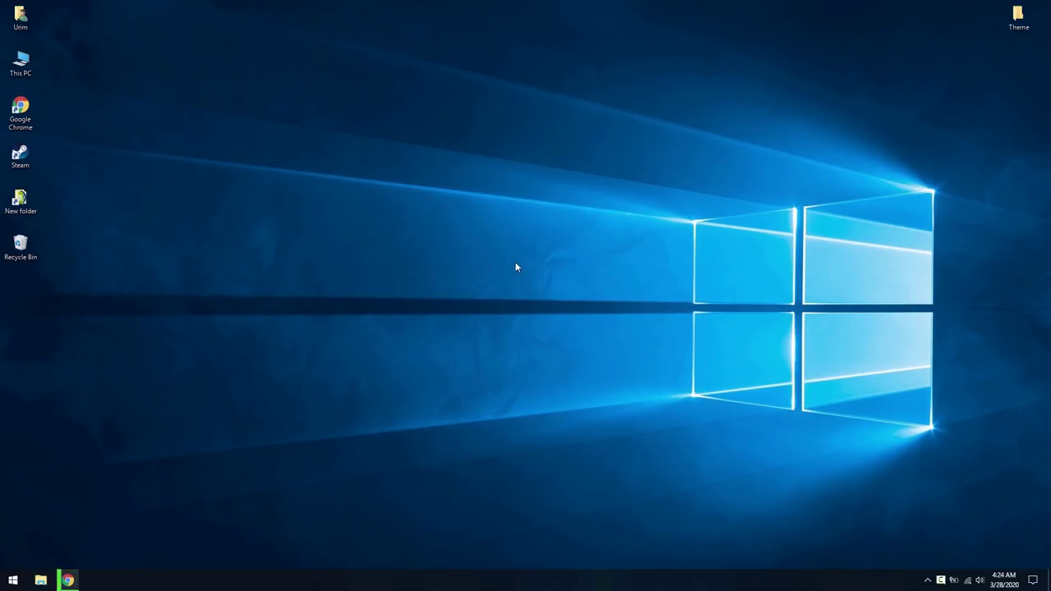
# Extract the downloaded Windows 10X wallpaper pack archive into the Theme folder with WinRAR and close the archive.
pyautogui.click(69, 579)
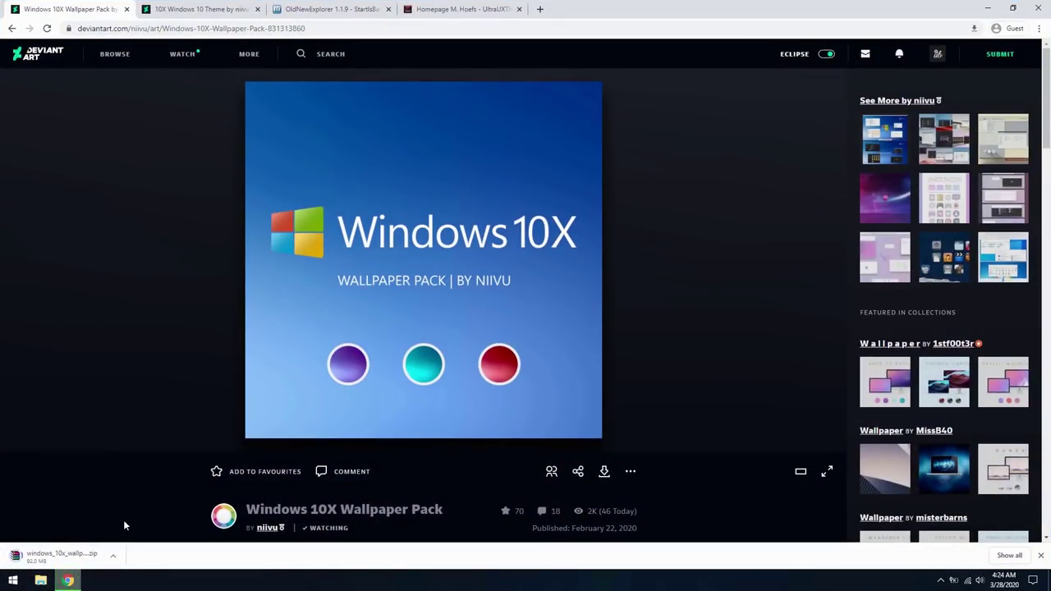
pyautogui.click(61, 557)
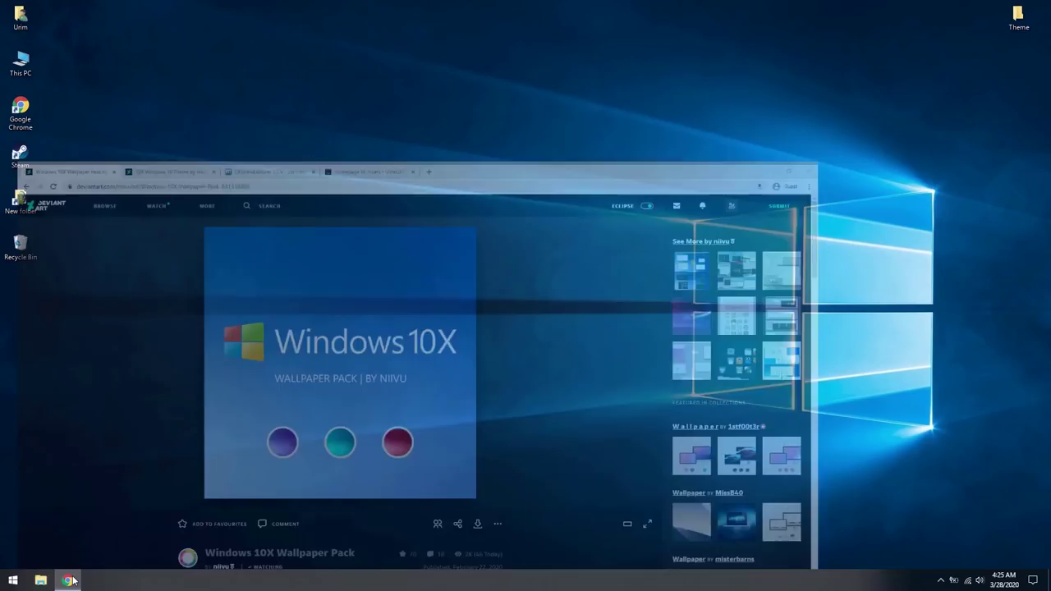
pyautogui.click(222, 108)
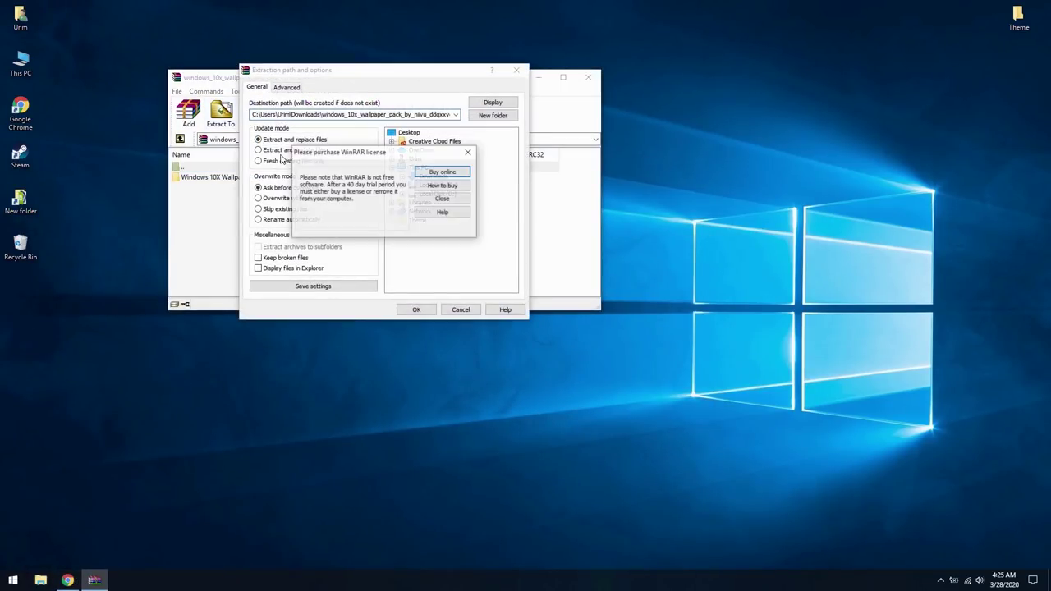
pyautogui.click(446, 183)
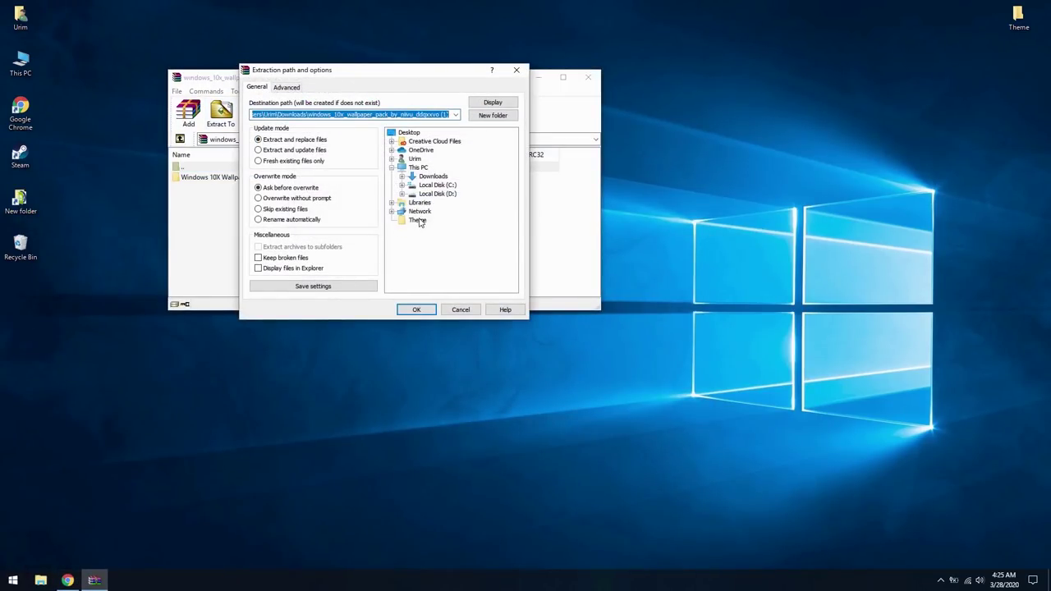
pyautogui.click(418, 220)
pyautogui.click(417, 310)
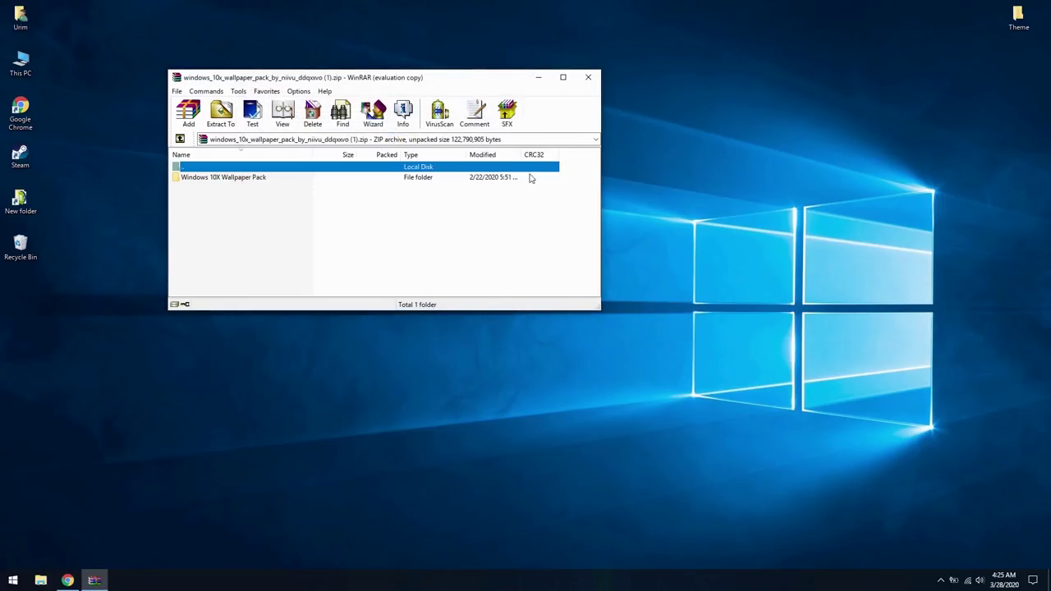
pyautogui.click(588, 79)
# Set windows 10x v1 Luna.png from the Theme folder's Windows 10X Wallpaper Pack as the desktop background and close the folder.
pyautogui.doubleClick(1017, 16)
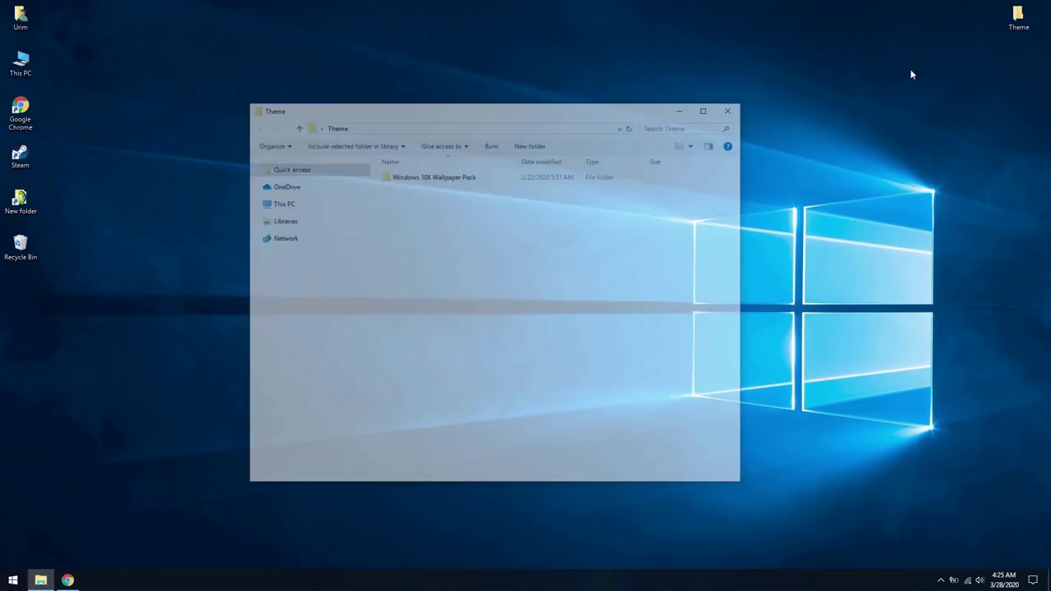
pyautogui.doubleClick(461, 179)
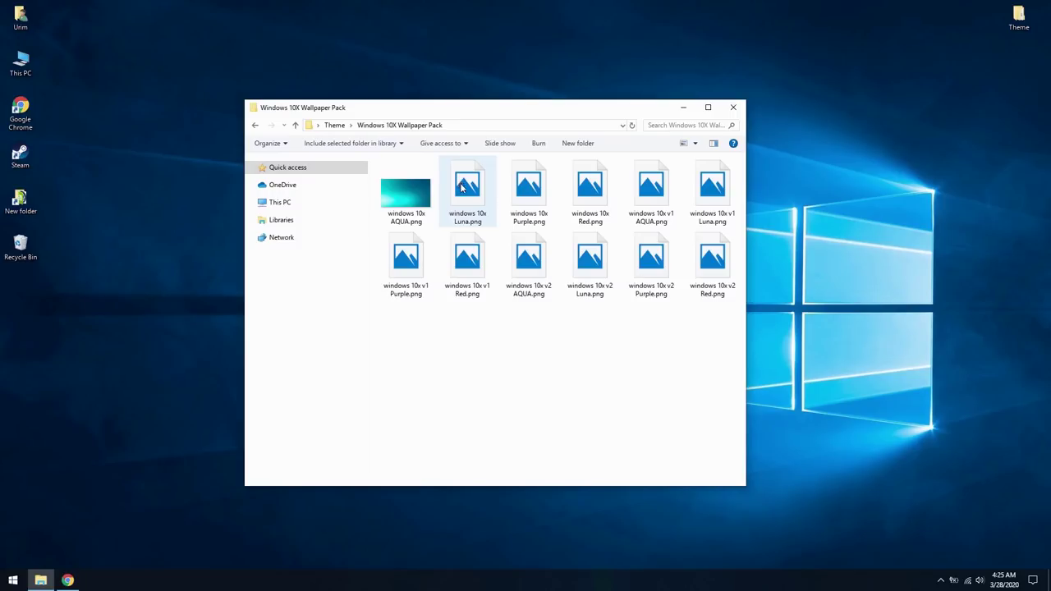
pyautogui.rightClick(710, 197)
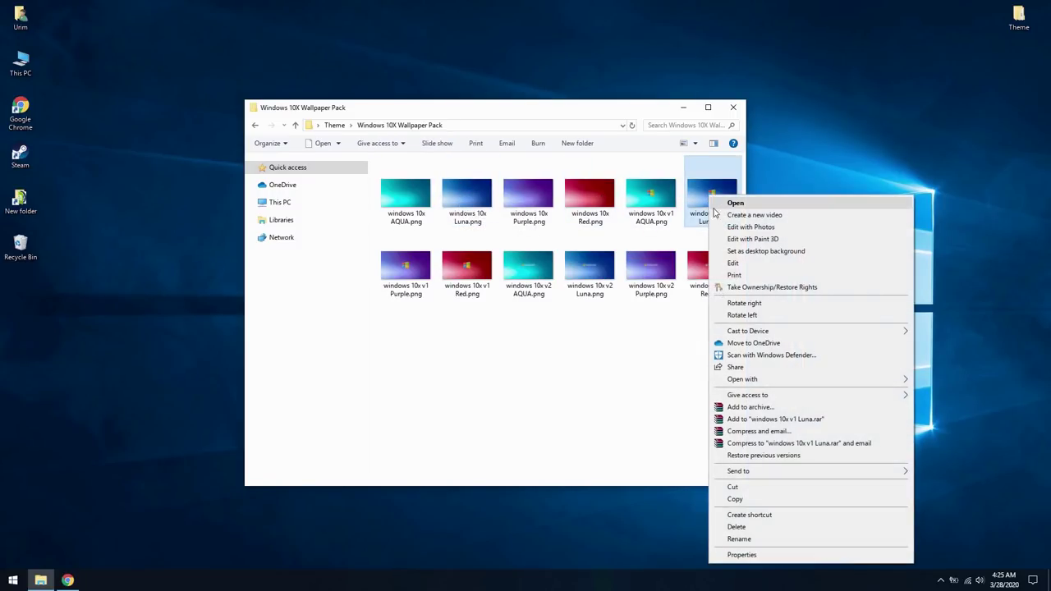
pyautogui.click(737, 244)
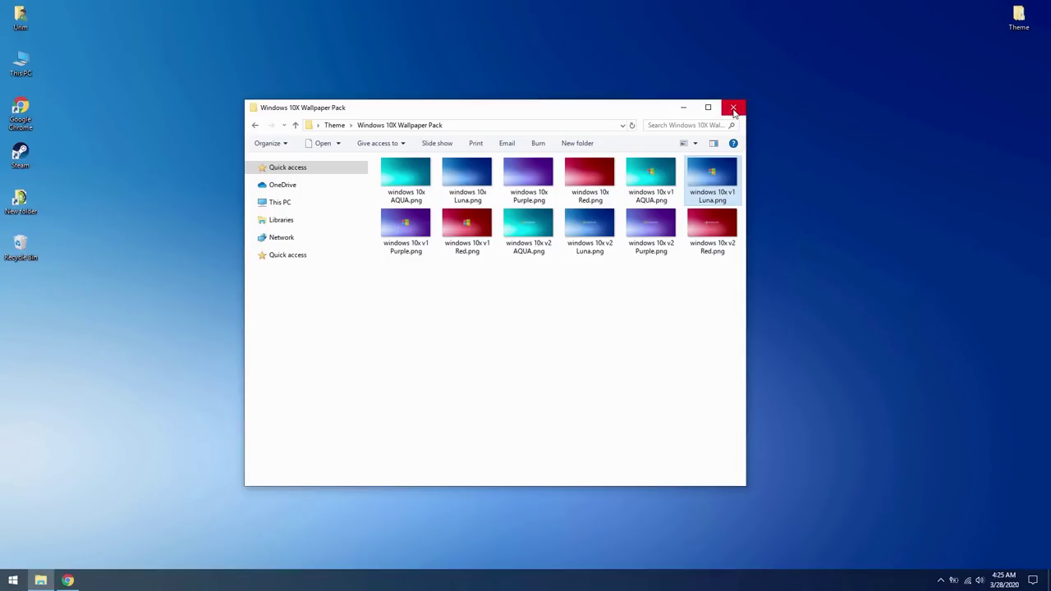
pyautogui.click(733, 107)
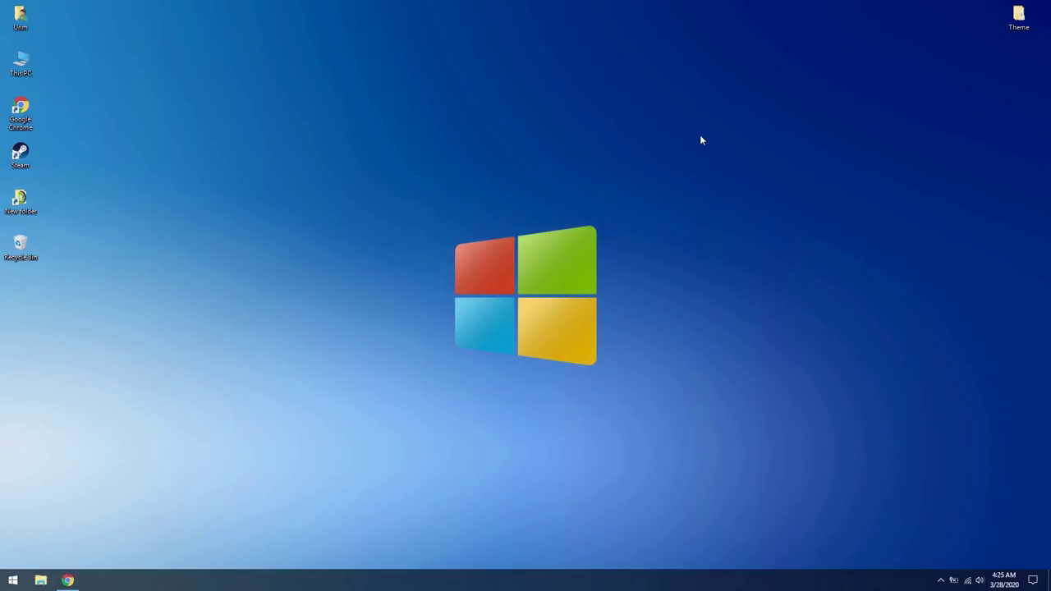
# Switch to Chrome and download the 10X Windows 10 Theme archive from its DeviantArt page.
pyautogui.click(72, 580)
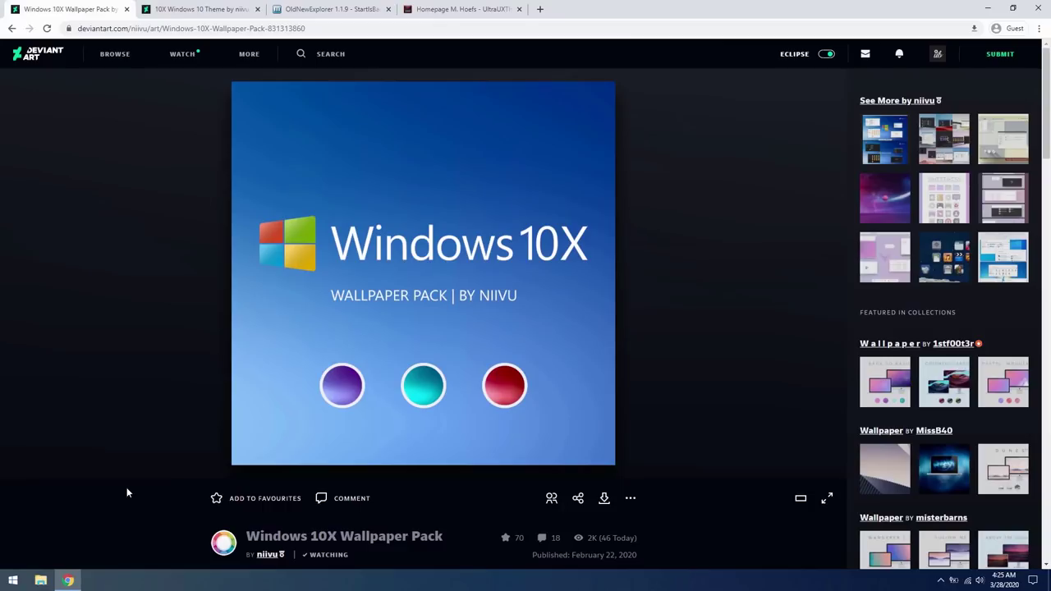
pyautogui.click(193, 9)
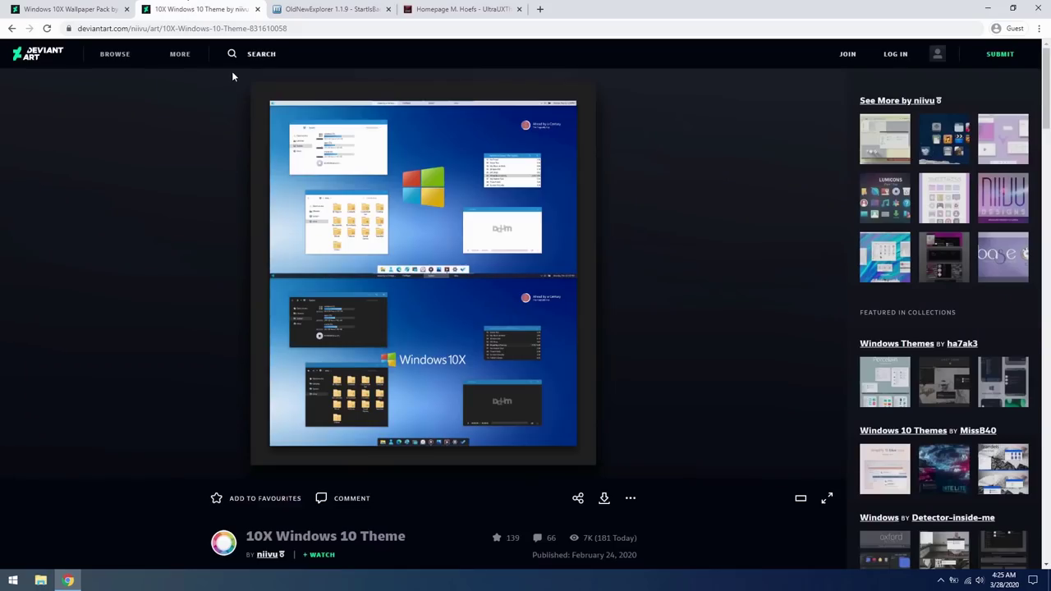
pyautogui.click(606, 499)
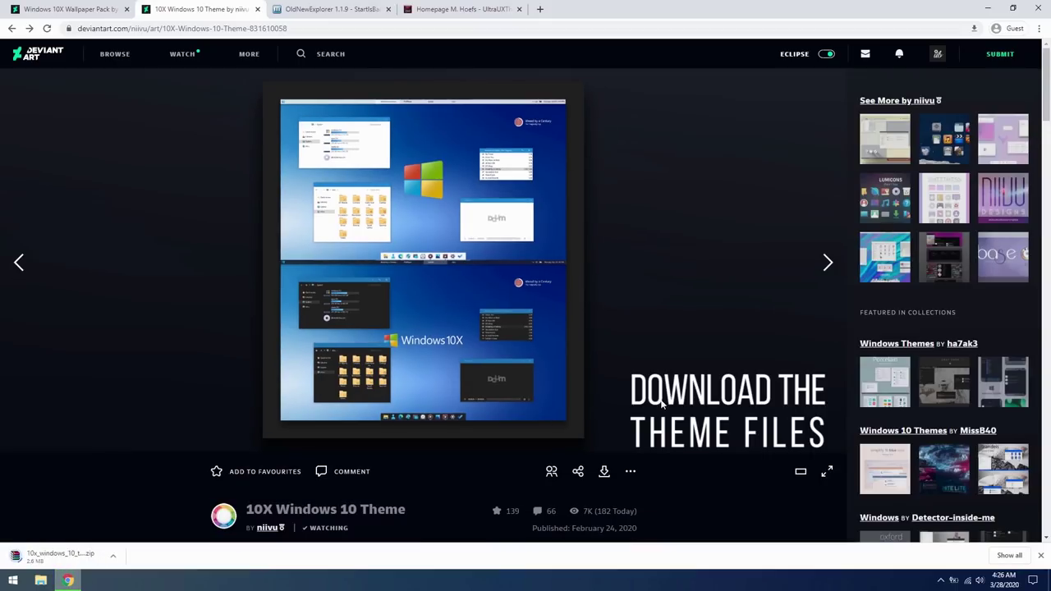
# Extract the 10X folder from the downloaded theme archive into the desktop Theme folder and close WinRAR.
pyautogui.click(73, 555)
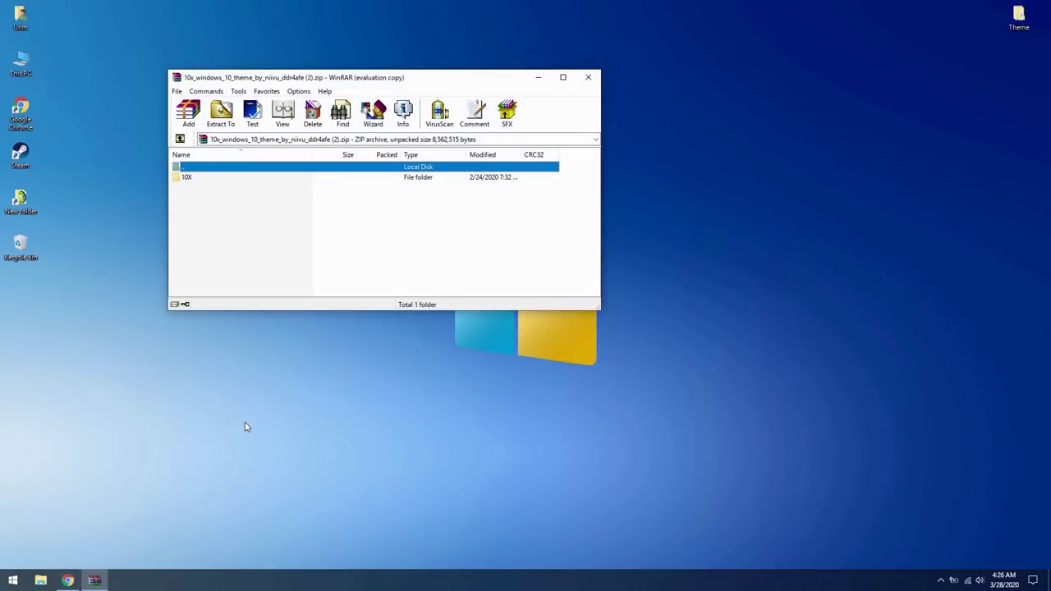
pyautogui.press('Escape')
pyautogui.moveTo(198, 177); pyautogui.dragTo(219, 191)
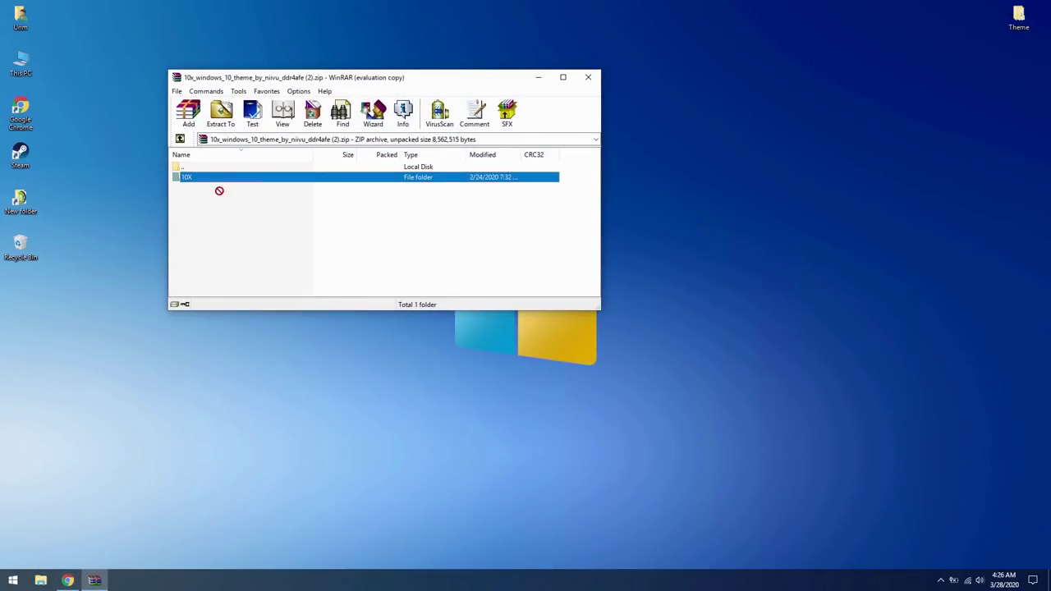
pyautogui.moveTo(1046, 44); pyautogui.dragTo(1020, 19)
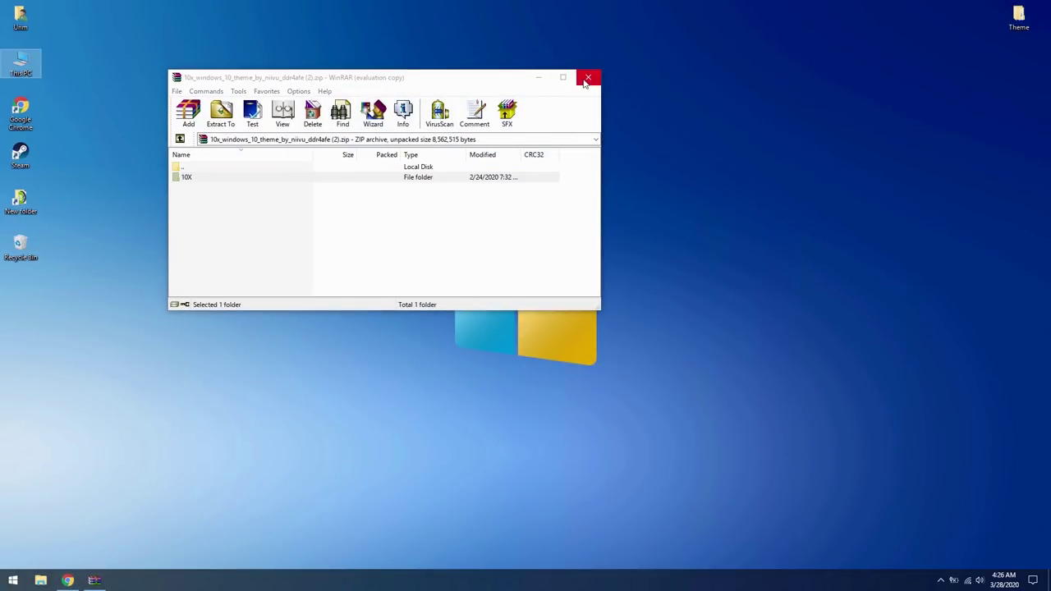
pyautogui.click(588, 77)
# Open the Theme folder and Local Disk (C:) in two File Explorer windows arranged side by side.
pyautogui.doubleClick(1019, 18)
pyautogui.moveTo(485, 110); pyautogui.dragTo(738, 108)
pyautogui.doubleClick(21, 62)
pyautogui.moveTo(650, 107); pyautogui.dragTo(137, 96)
pyautogui.moveTo(534, 106); pyautogui.dragTo(571, 107)
pyautogui.moveTo(308, 99); pyautogui.dragTo(328, 105)
pyautogui.doubleClick(251, 169)
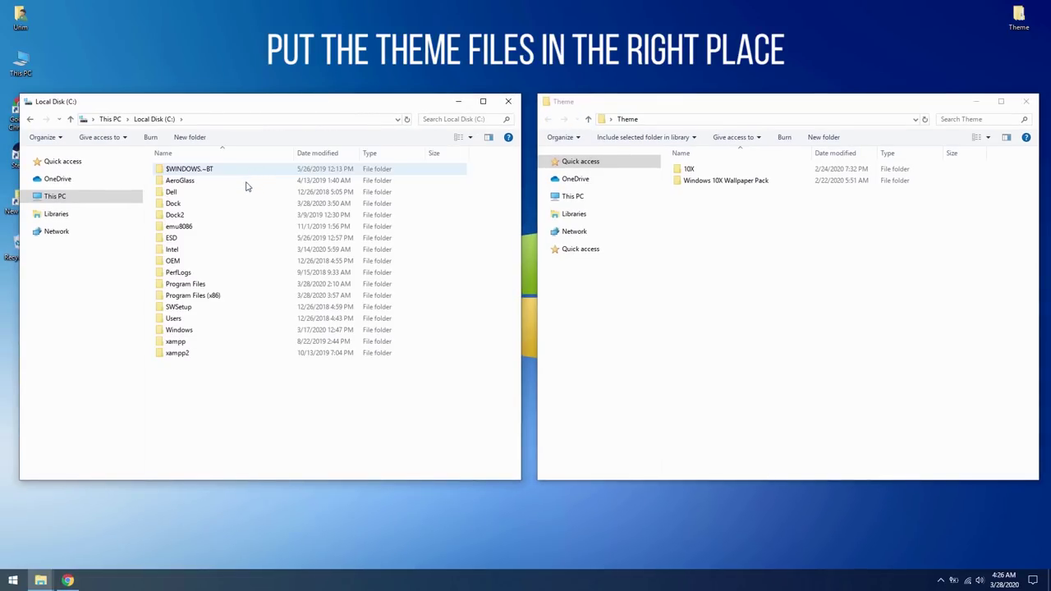
# Open the Windows\Resources\Themes folder on Local Disk (C:).
pyautogui.doubleClick(179, 329)
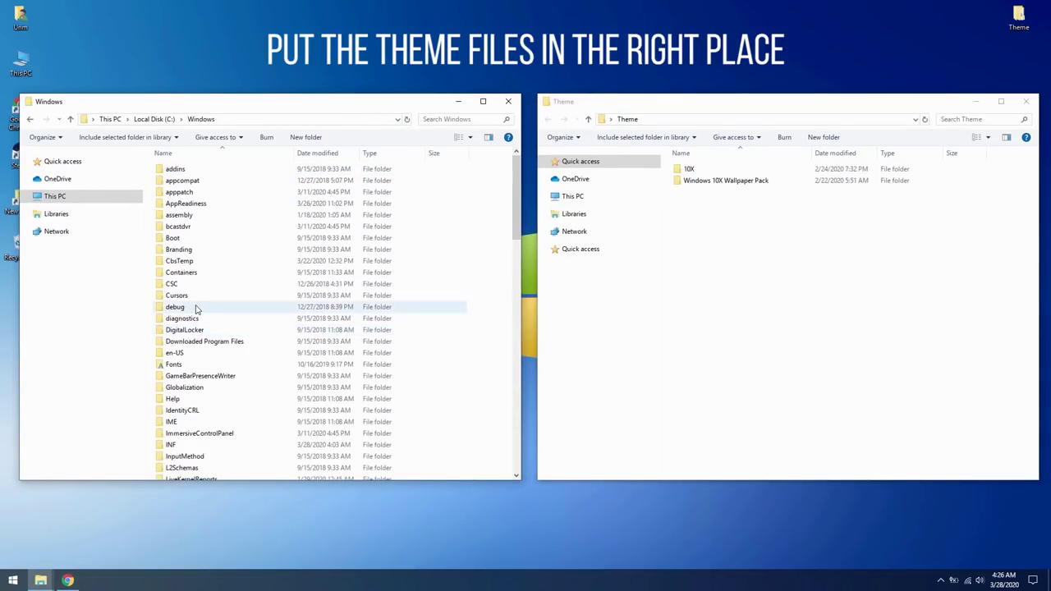
pyautogui.scroll(-7, 197, 304)
pyautogui.scroll(-3, 197, 303)
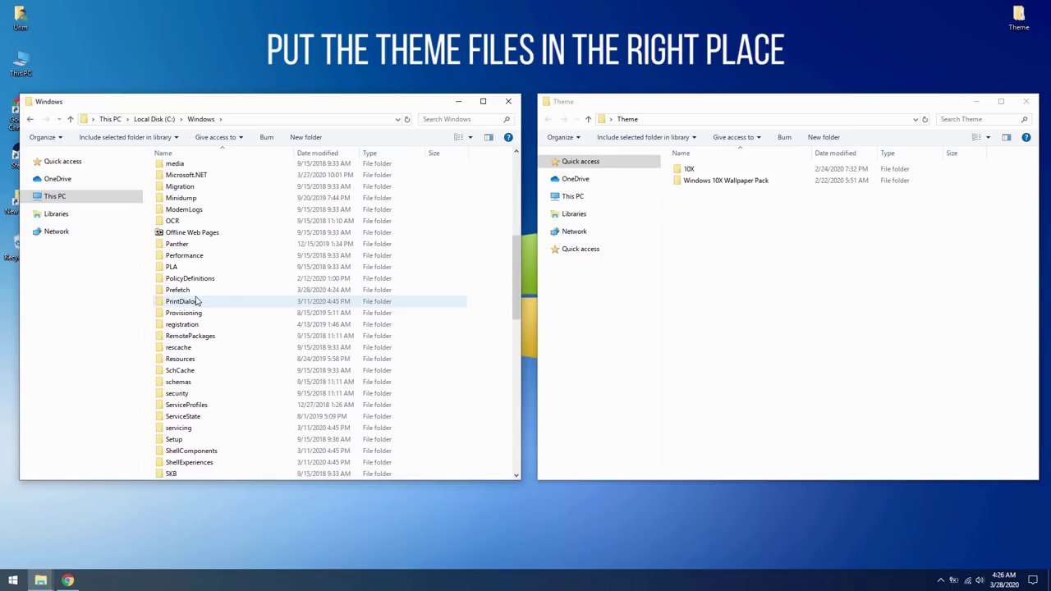
pyautogui.doubleClick(197, 362)
pyautogui.doubleClick(177, 181)
# Place the 10X folder and four 10X .theme files from 10X\Windows 10 Theme into the Windows Themes folder and close both windows.
pyautogui.click(689, 169)
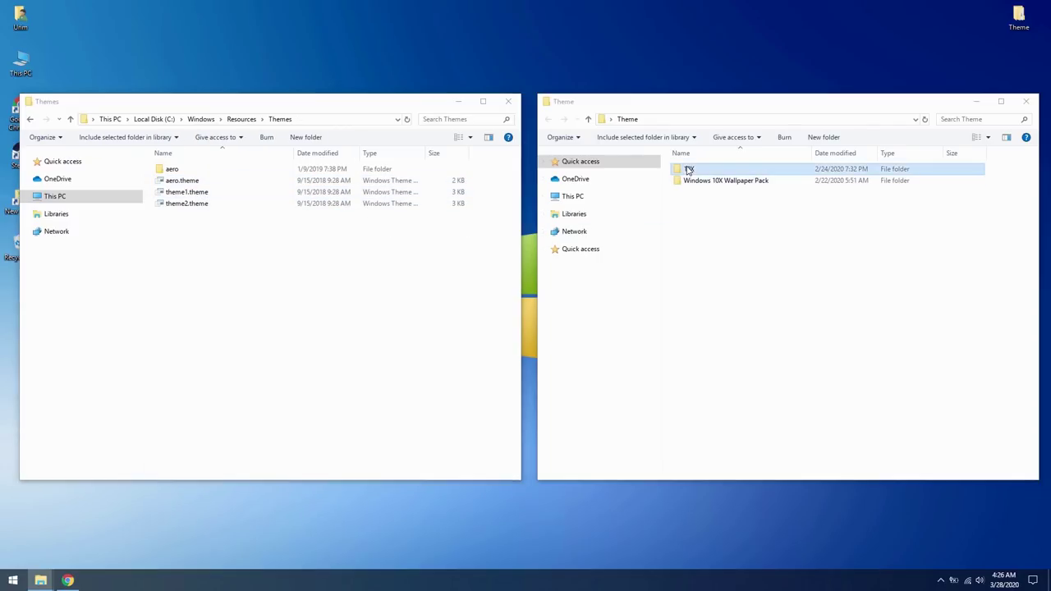
pyautogui.doubleClick(689, 169)
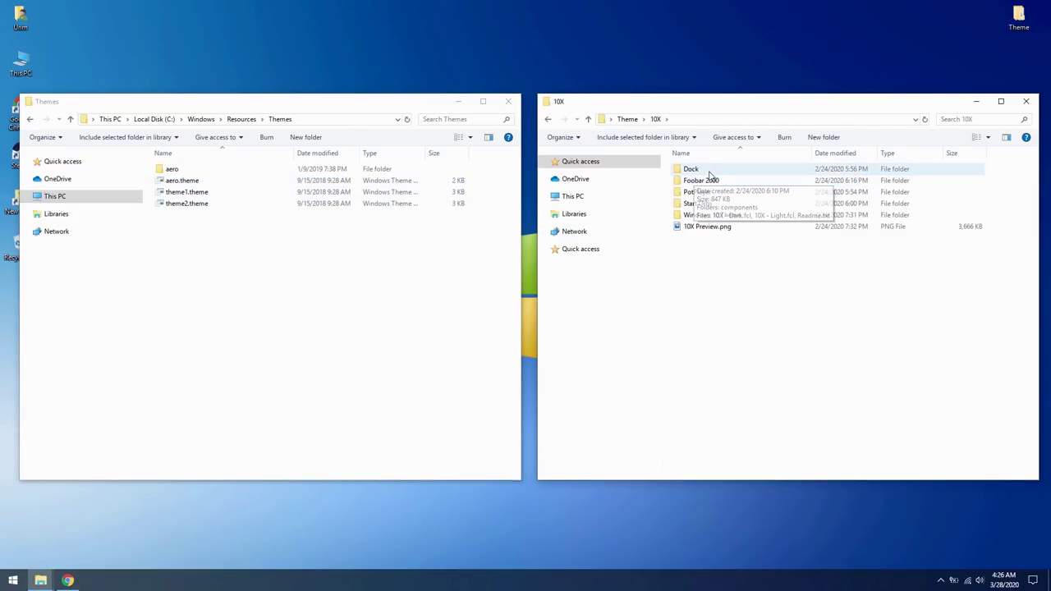
pyautogui.doubleClick(721, 216)
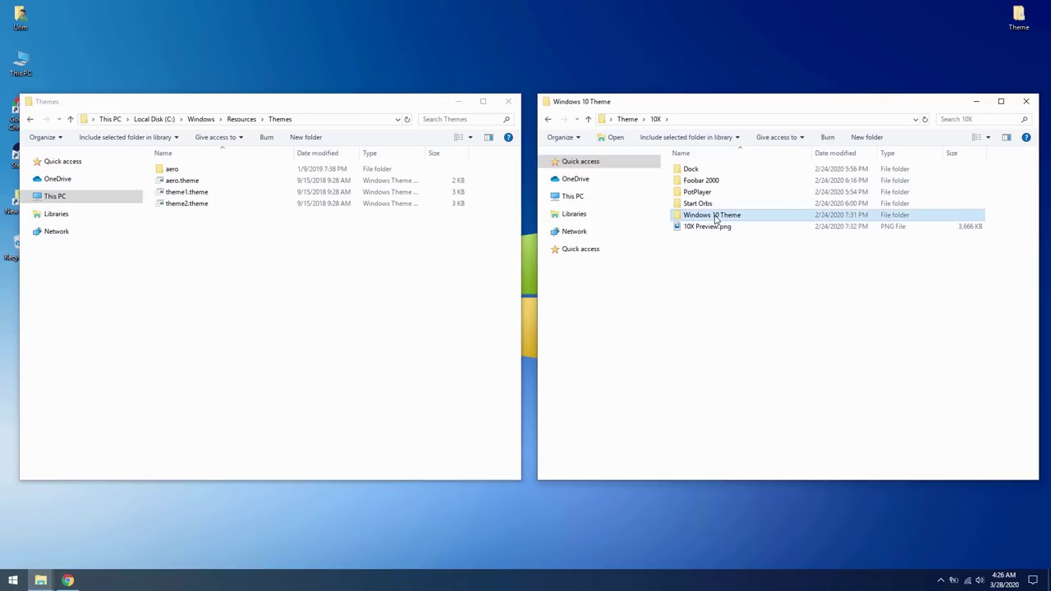
pyautogui.moveTo(710, 223); pyautogui.dragTo(407, 274)
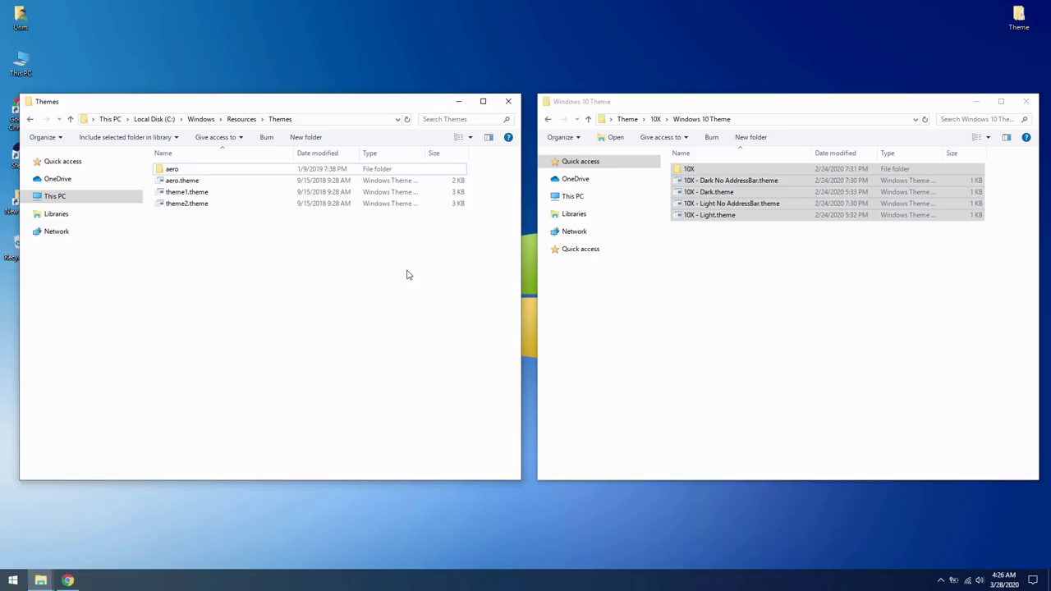
pyautogui.click(496, 237)
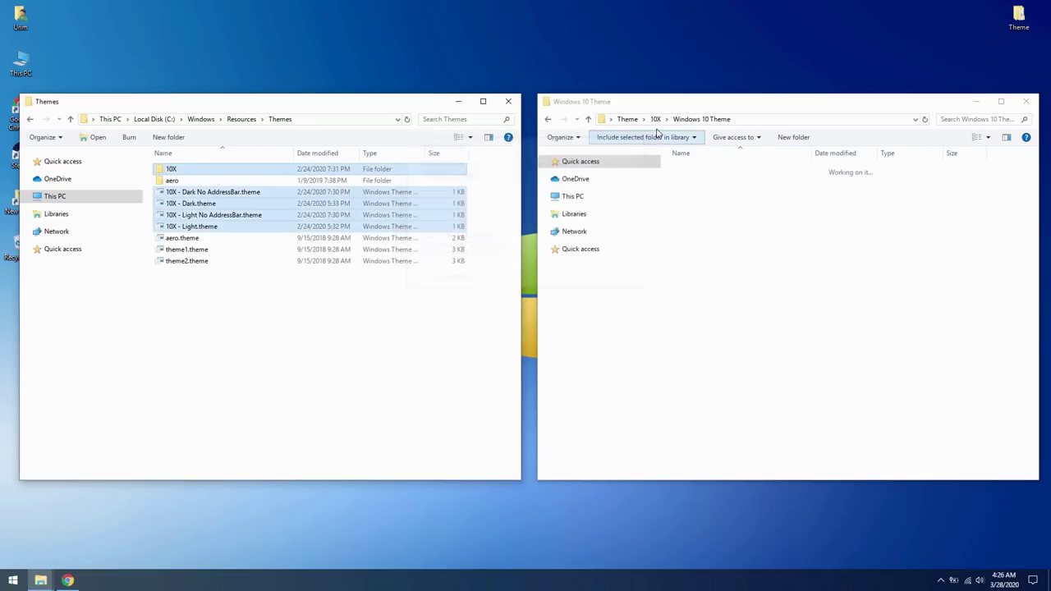
pyautogui.click(628, 119)
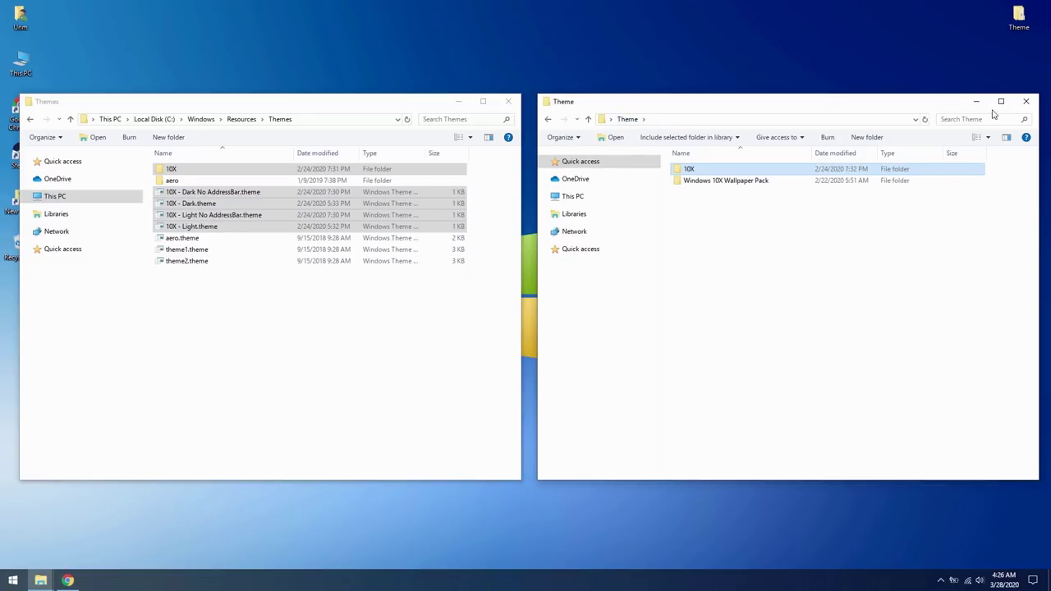
pyautogui.click(1026, 101)
pyautogui.click(510, 102)
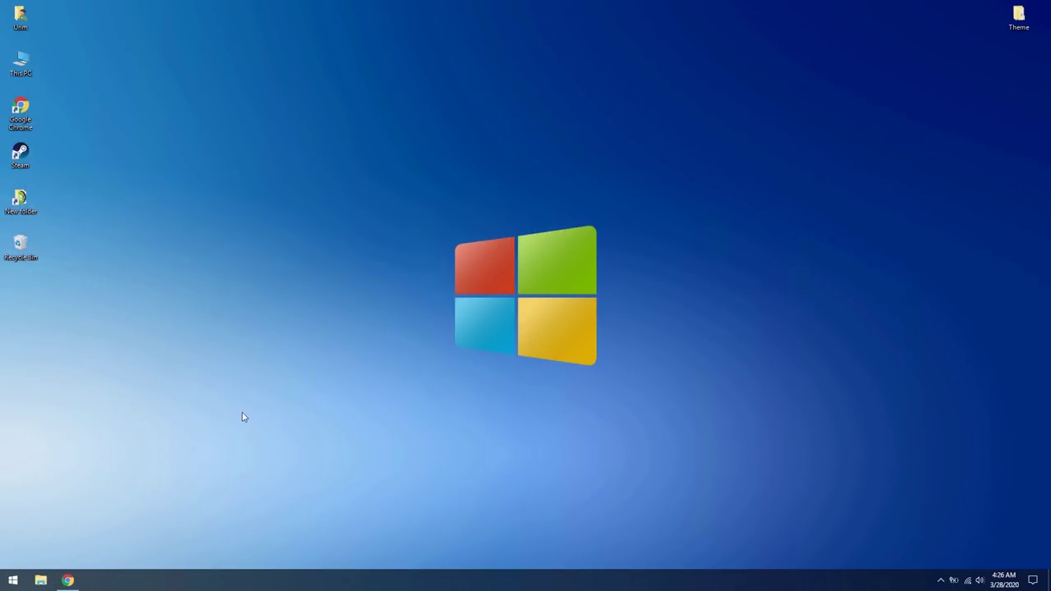
# Switch to Chrome, download OldNewExplorer.rar from the MSFN OldNewExplorer 1.1.9 page and open the archive.
pyautogui.click(68, 580)
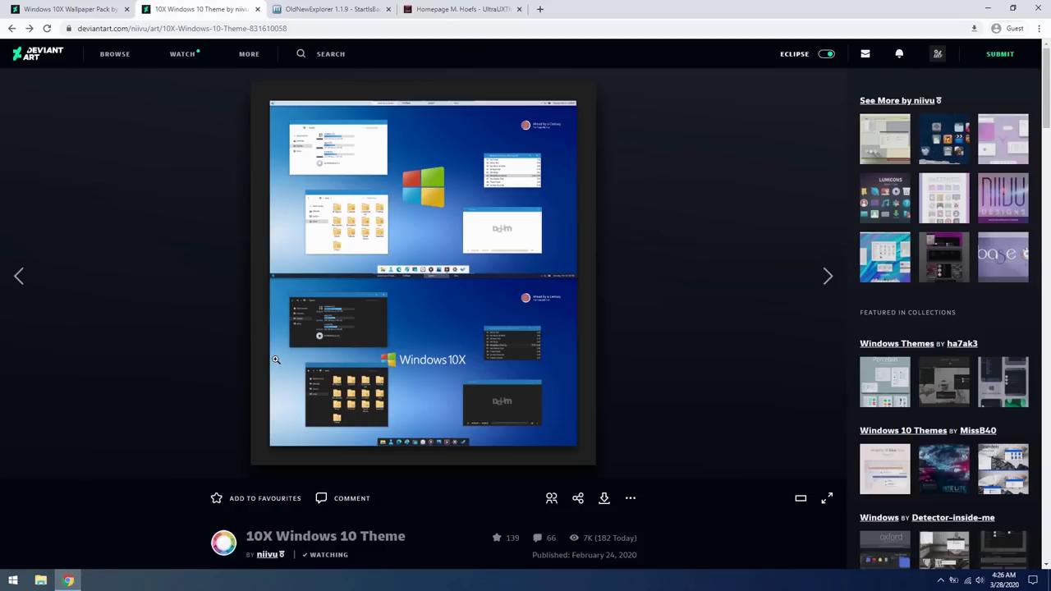
pyautogui.click(328, 9)
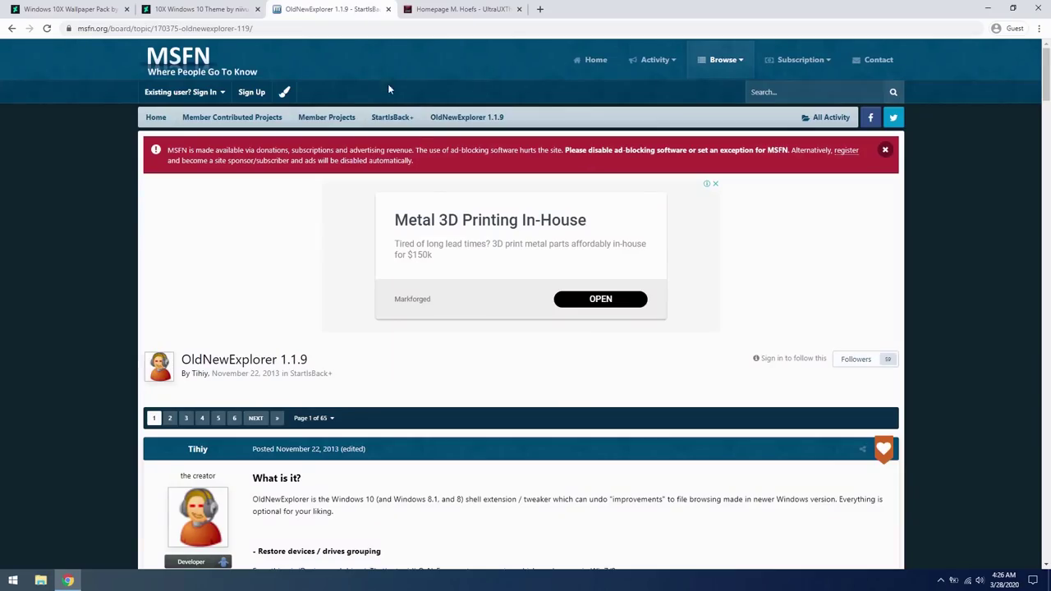
pyautogui.scroll(-9, 419, 277)
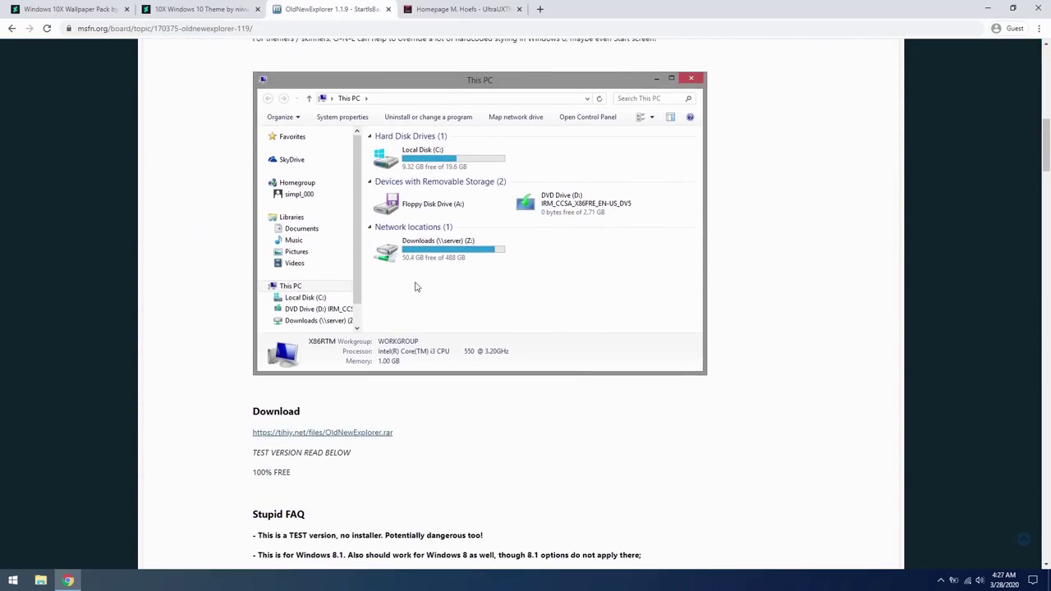
pyautogui.scroll(-1, 366, 406)
pyautogui.click(364, 378)
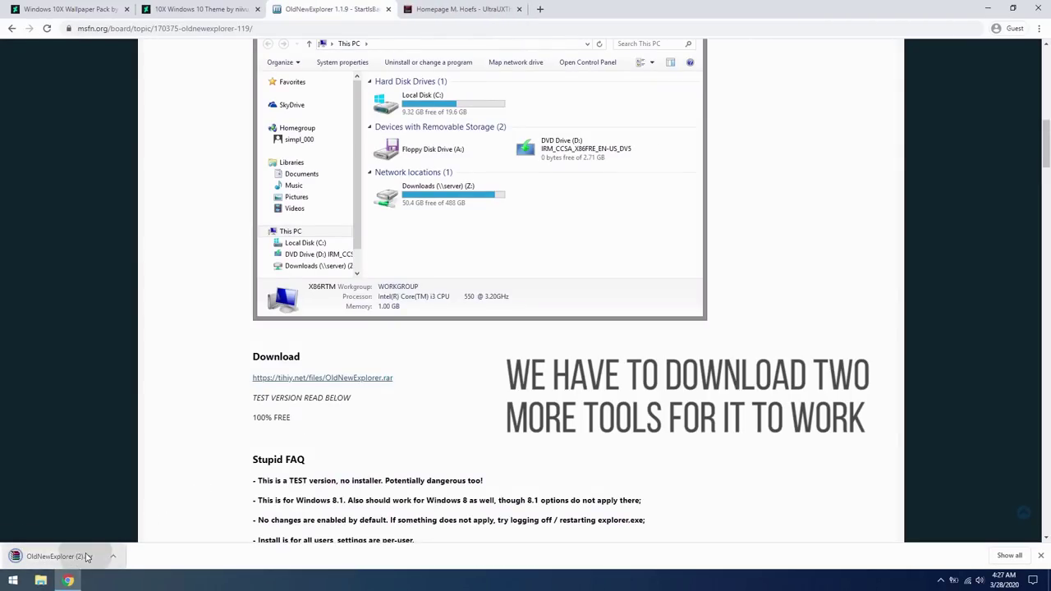
pyautogui.click(87, 558)
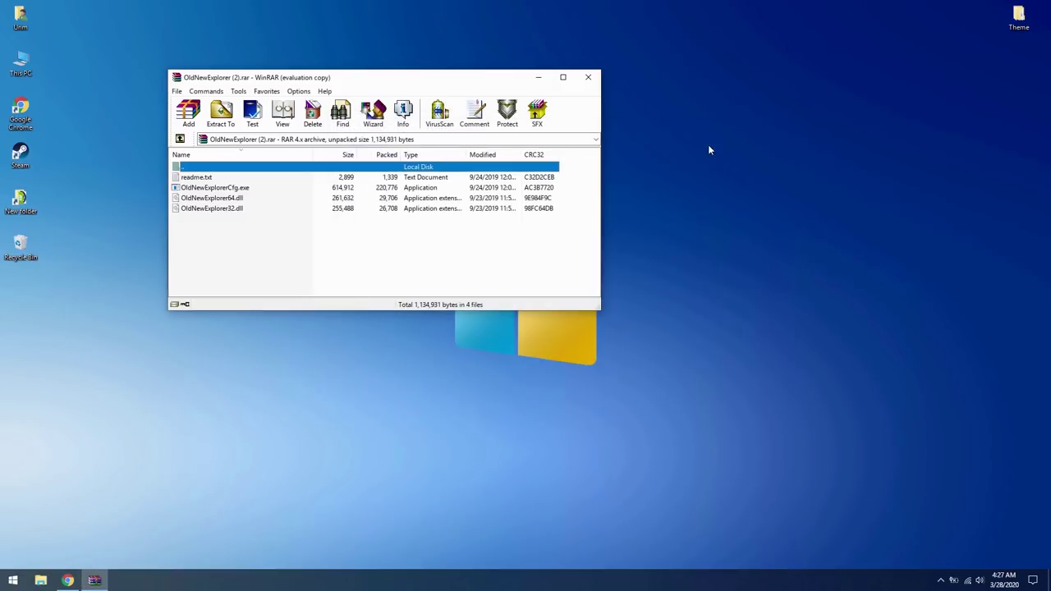
# Create a new folder named OldNewExplorer inside the desktop Theme folder.
pyautogui.doubleClick(1022, 21)
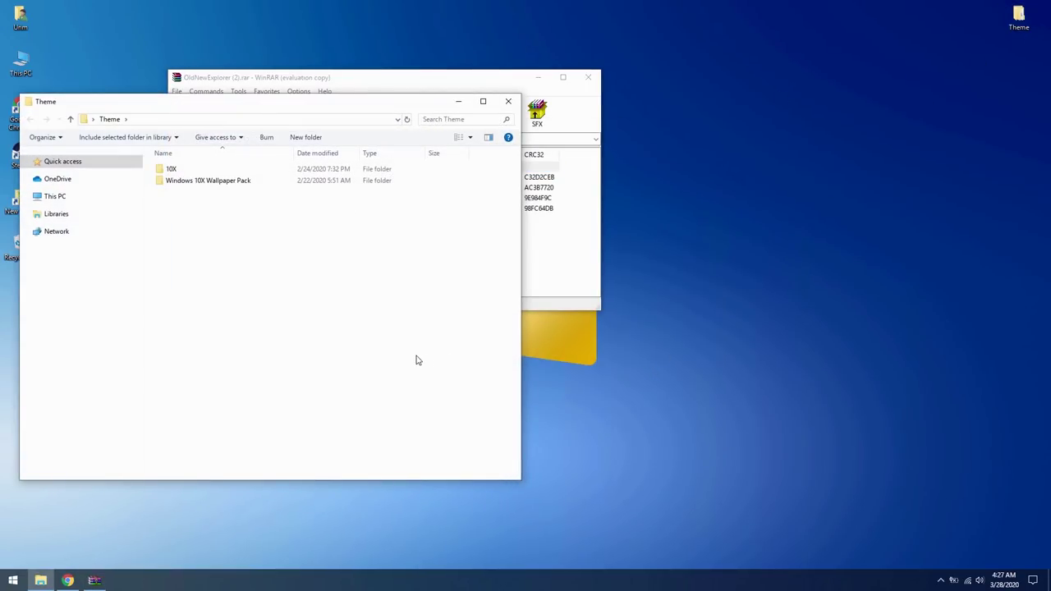
pyautogui.rightClick(416, 359)
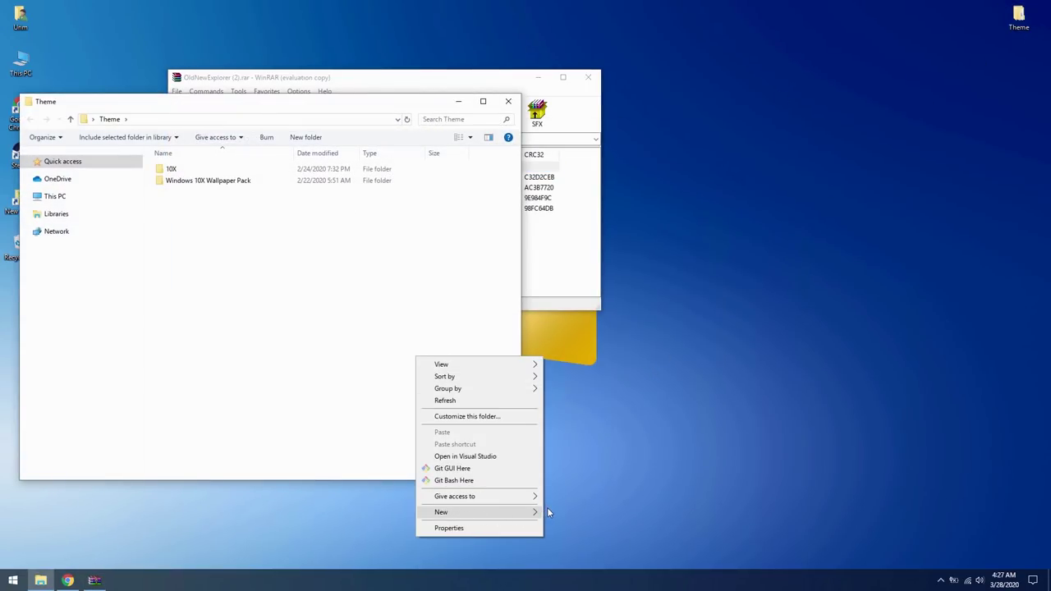
pyautogui.moveTo(542, 512)
pyautogui.click(572, 353)
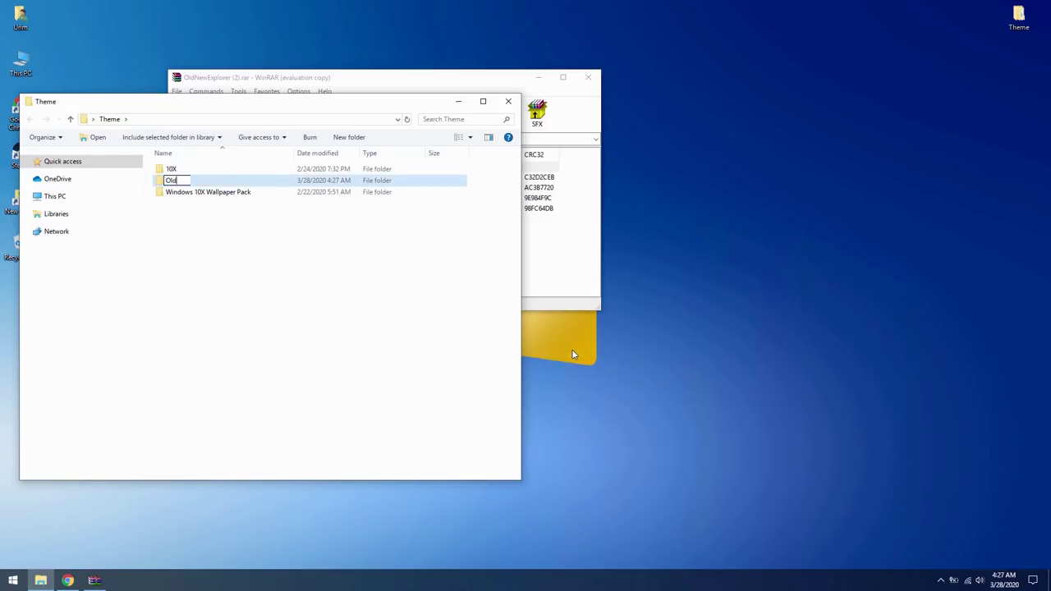
pyautogui.write('OldNewExplorer')
pyautogui.press('Return')
# Extract all four files from the OldNewExplorer archive into the OldNewExplorer folder, close WinRAR and minimize the Theme window.
pyautogui.click(394, 77)
pyautogui.moveTo(394, 77); pyautogui.dragTo(868, 96)
pyautogui.moveTo(682, 264); pyautogui.dragTo(219, 183)
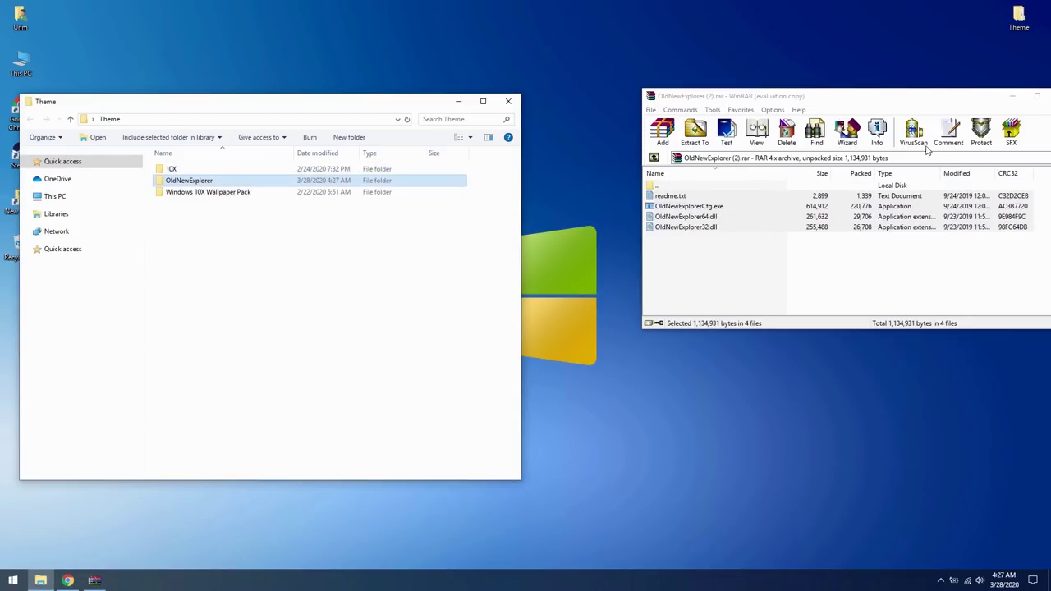
pyautogui.moveTo(969, 99); pyautogui.dragTo(923, 99)
pyautogui.click(1014, 99)
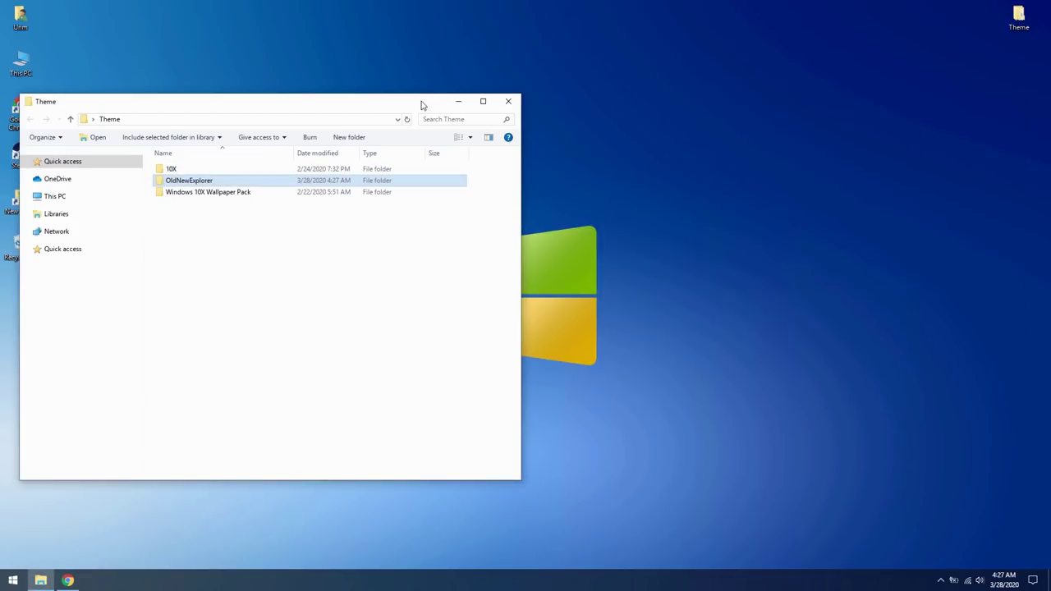
pyautogui.click(454, 102)
# Switch to Chrome, download UltraUXThemePatcher from its homepage and launch the installer.
pyautogui.click(68, 581)
pyautogui.scroll(1, 399, 282)
pyautogui.hotkey('ctrl', 'Tab')
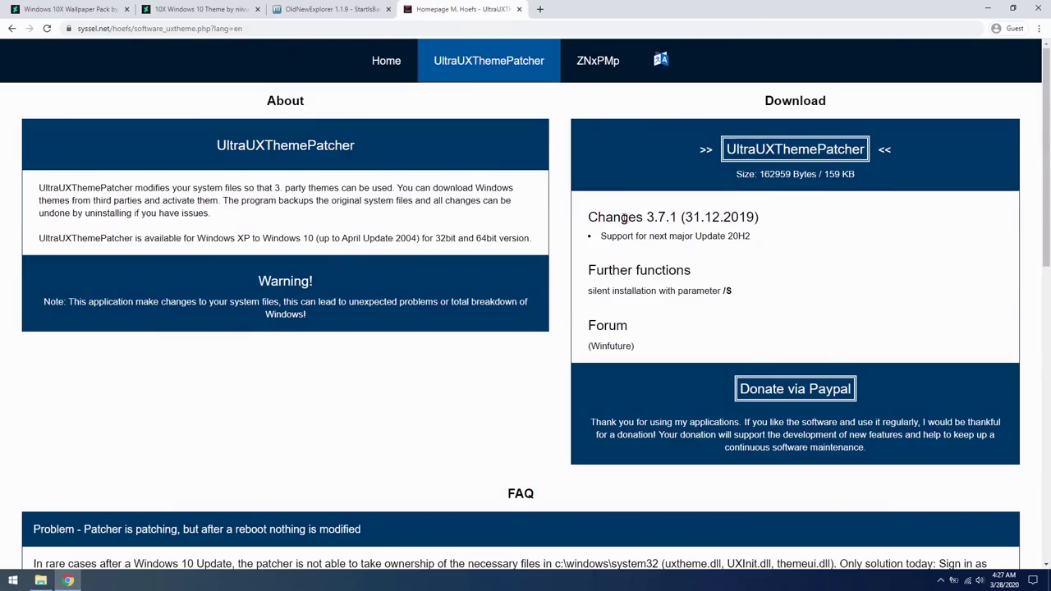
pyautogui.click(780, 150)
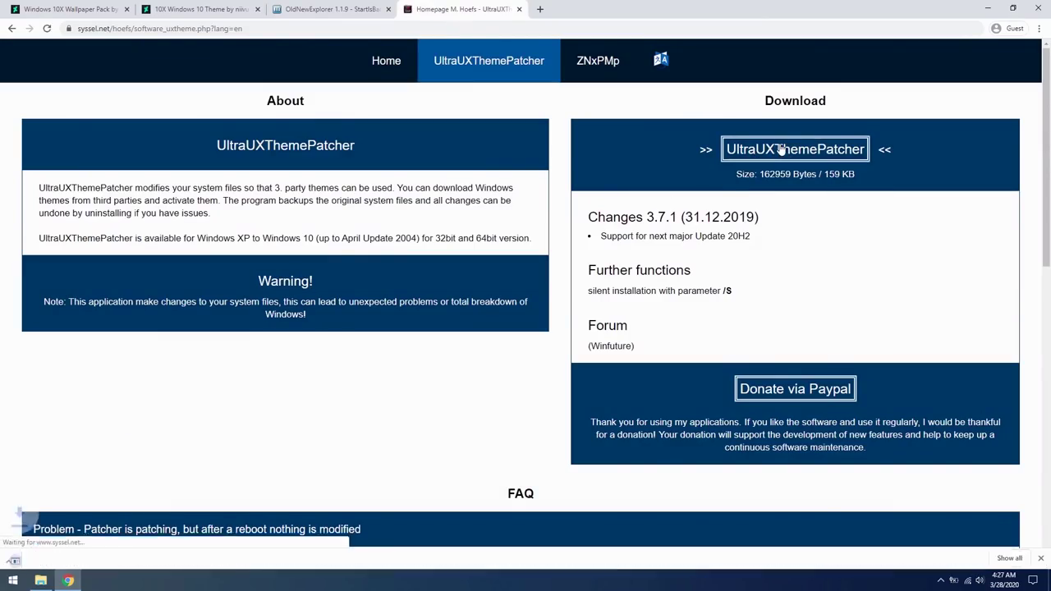
pyautogui.click(97, 549)
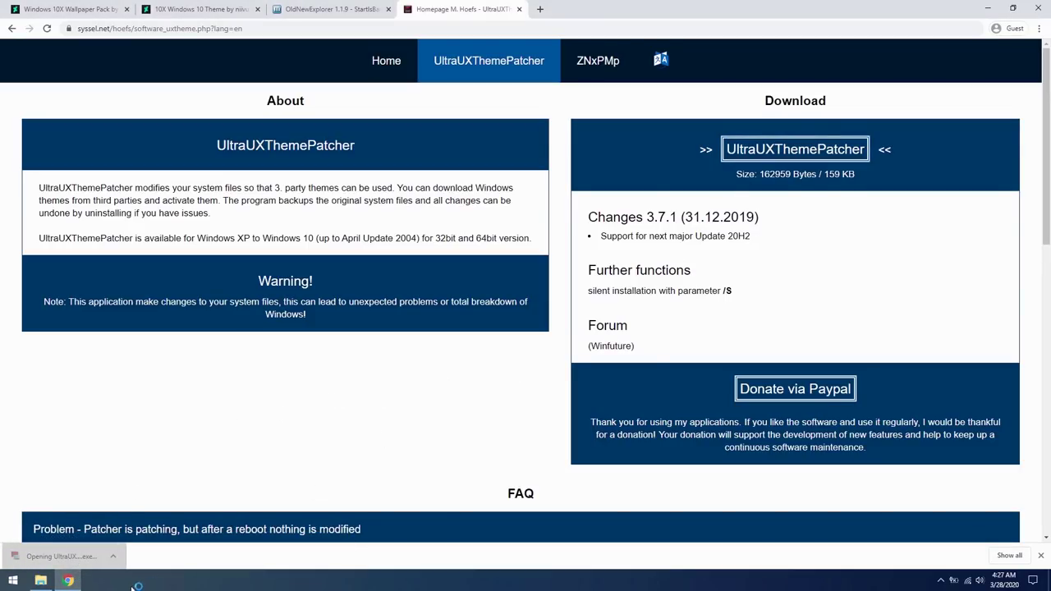
# Install UltraUXThemePatcher 3.7.1, accepting the license agreement and continuing past the donation page.
pyautogui.click(588, 380)
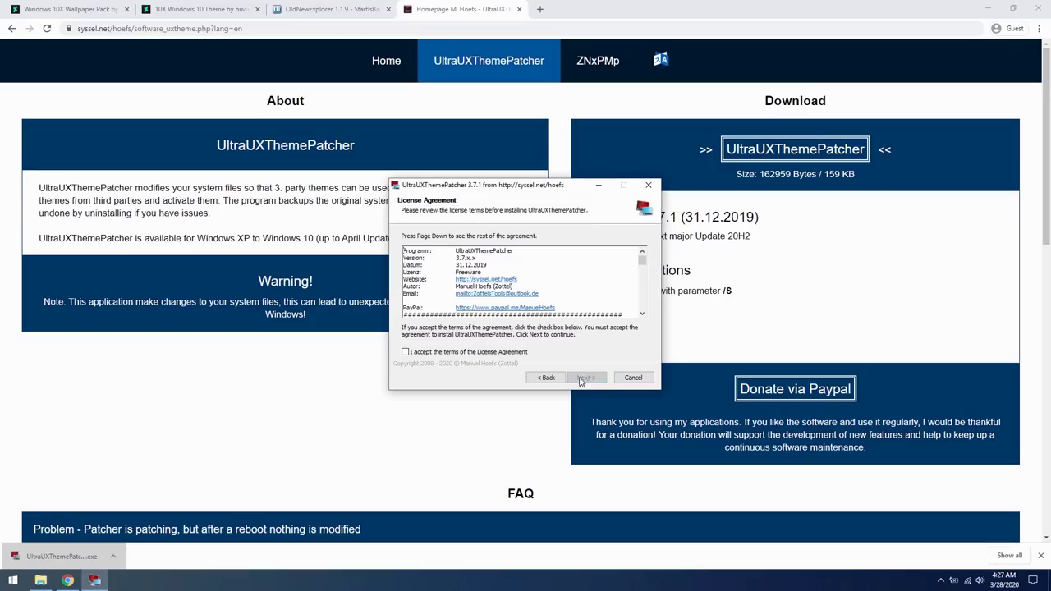
pyautogui.click(594, 381)
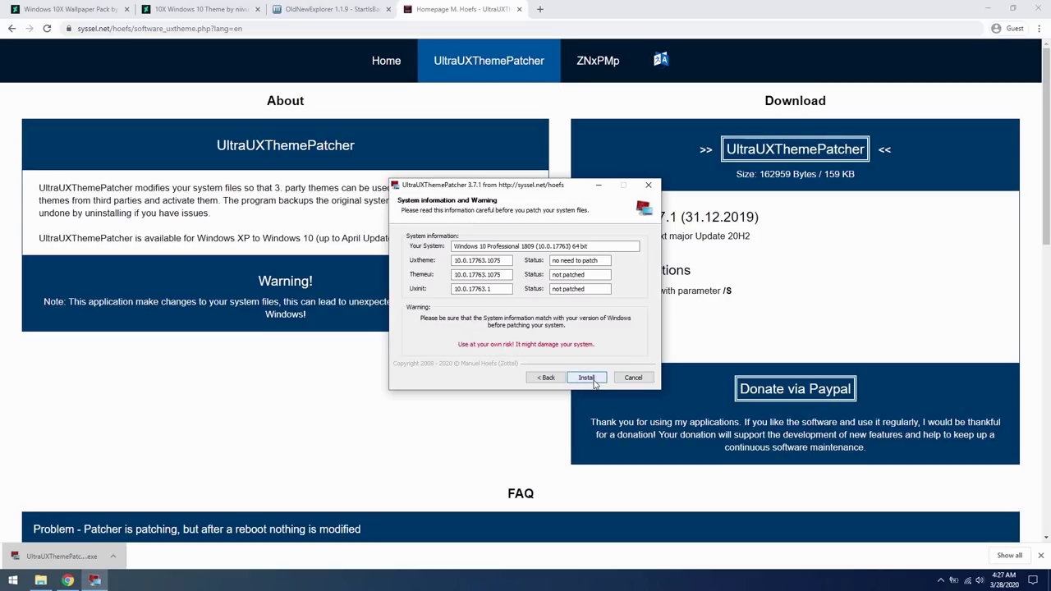
pyautogui.click(588, 378)
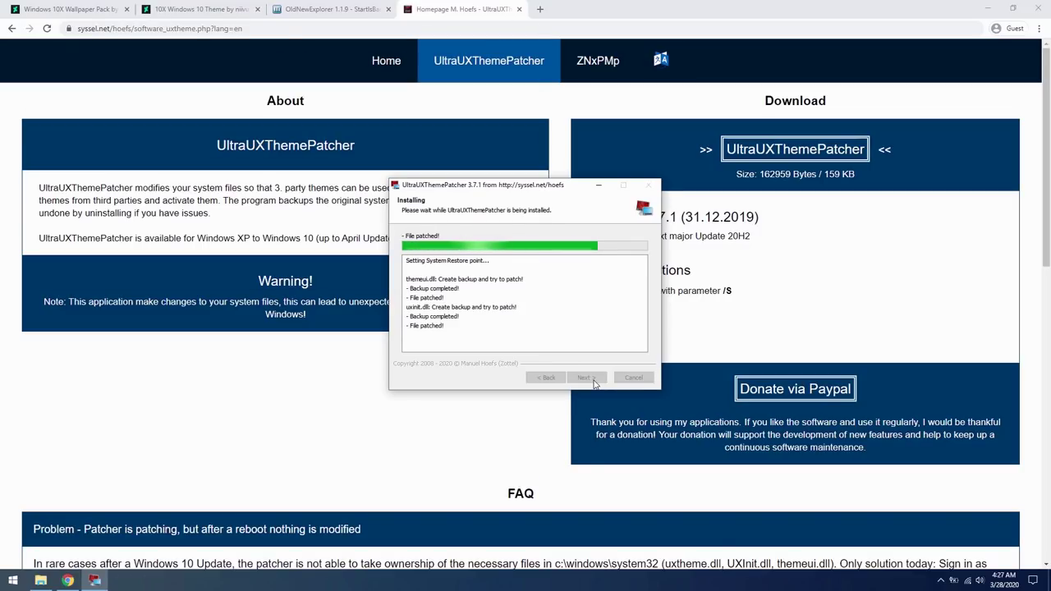
pyautogui.click(593, 381)
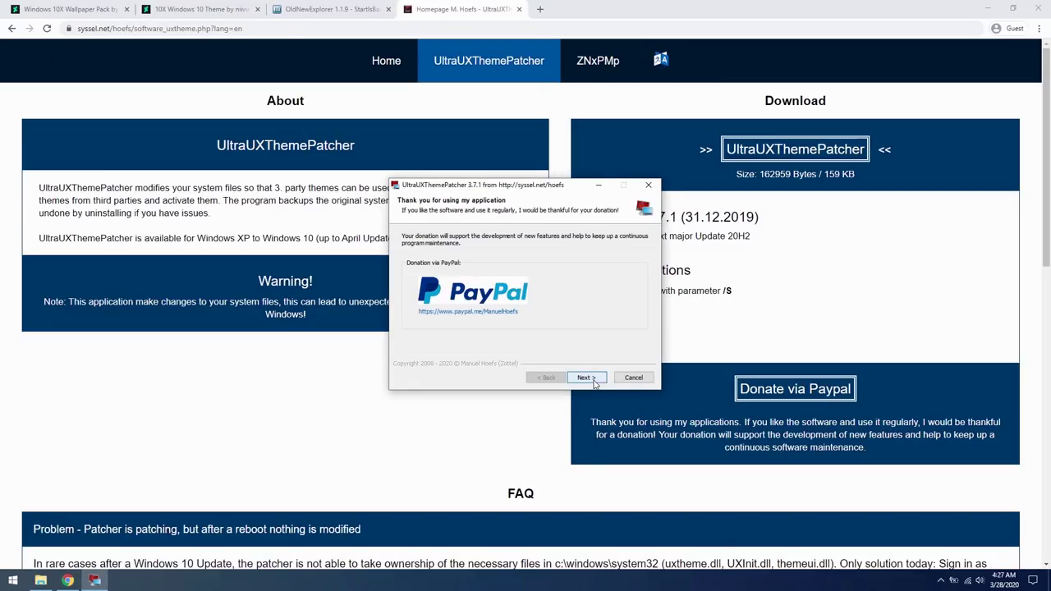
pyautogui.click(594, 382)
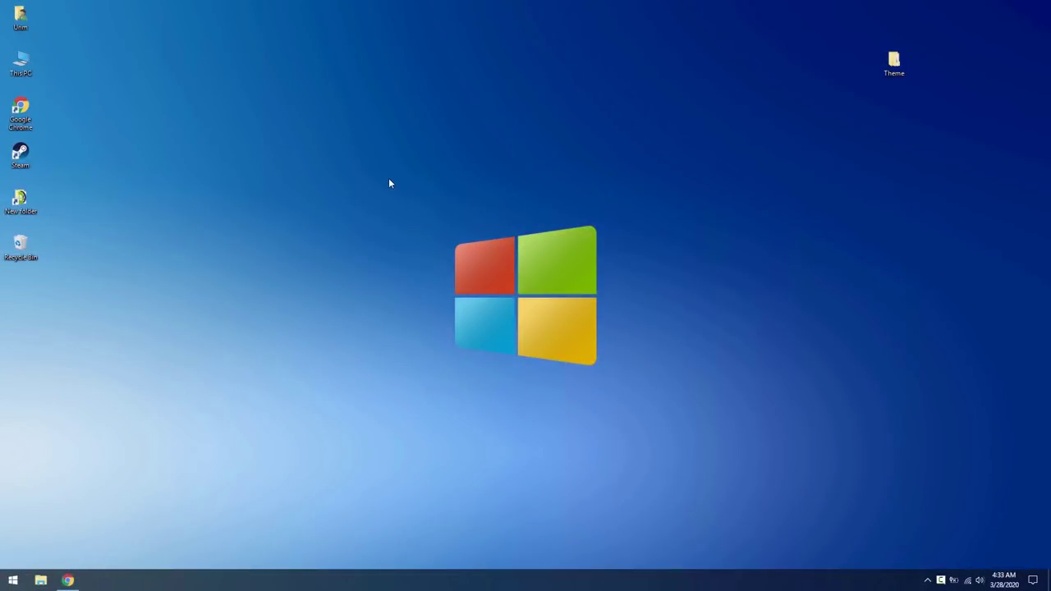
# Open the Themes page of the desktop's Personalization settings and find the 10X themes.
pyautogui.rightClick(380, 166)
pyautogui.click(427, 319)
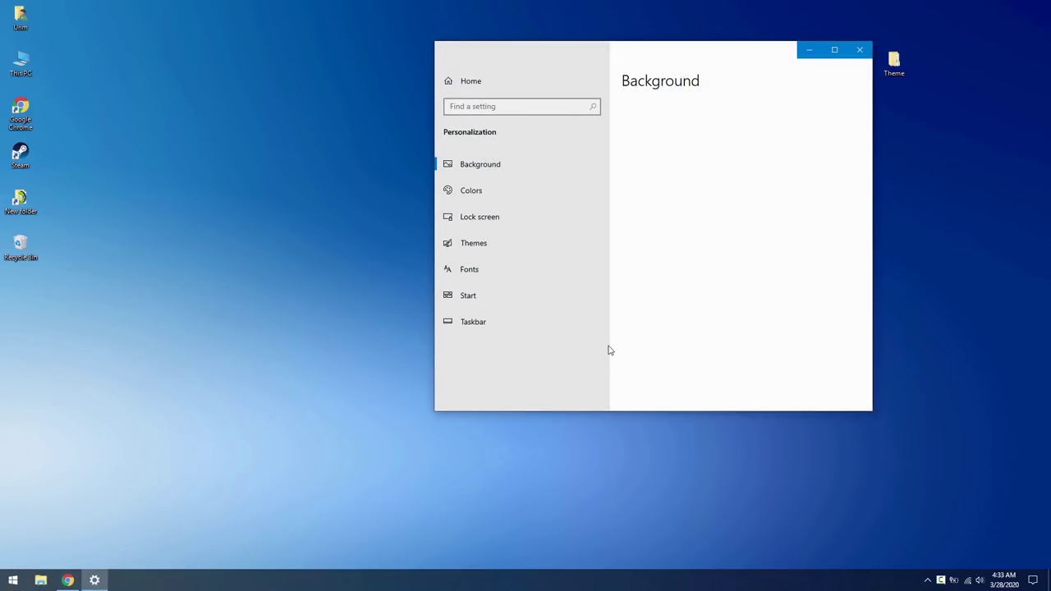
pyautogui.scroll(-1, 732, 332)
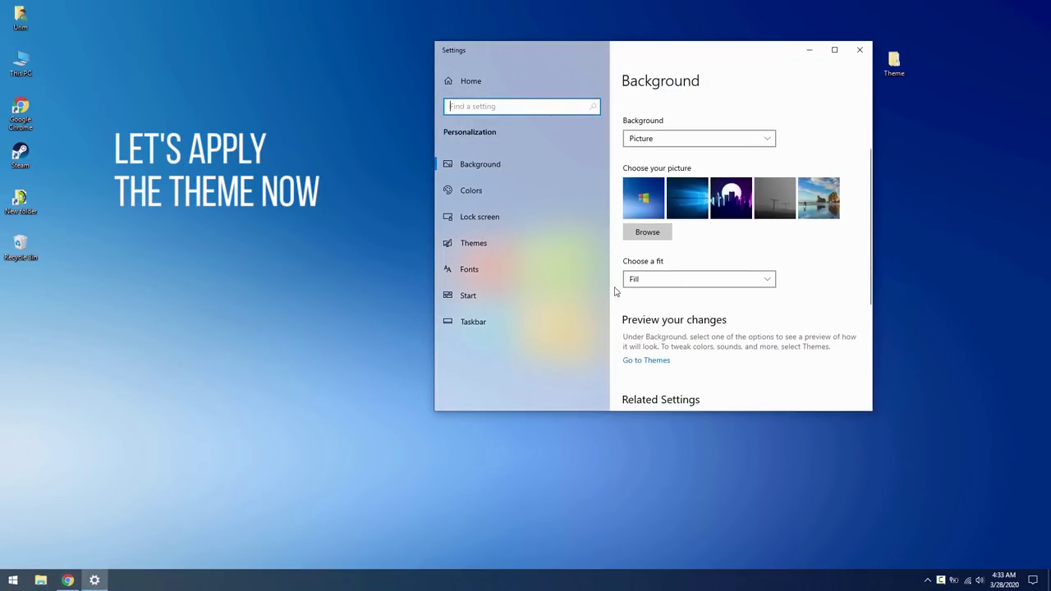
pyautogui.click(482, 240)
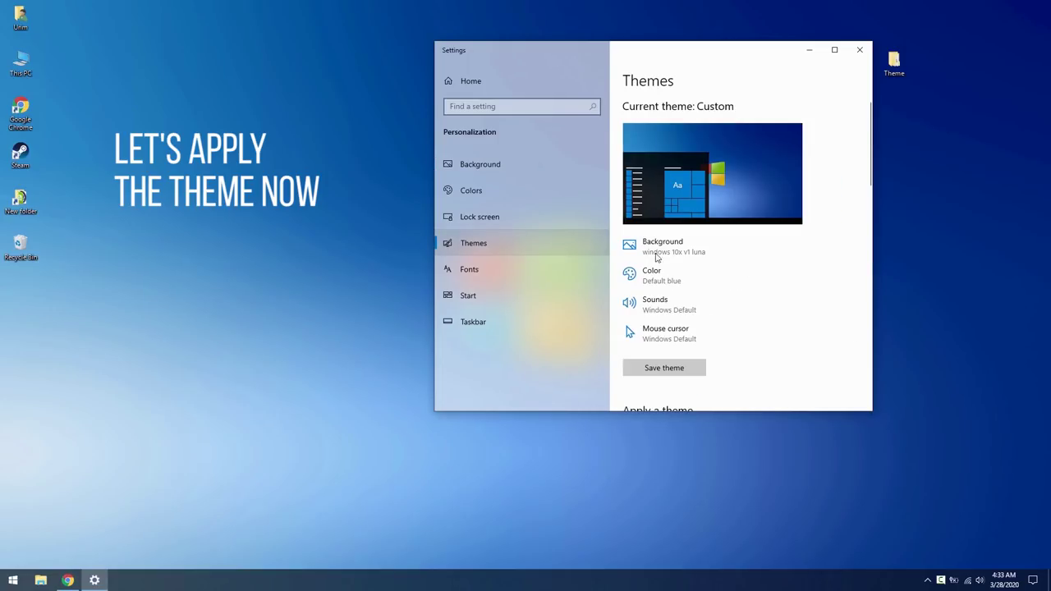
pyautogui.scroll(-5, 807, 274)
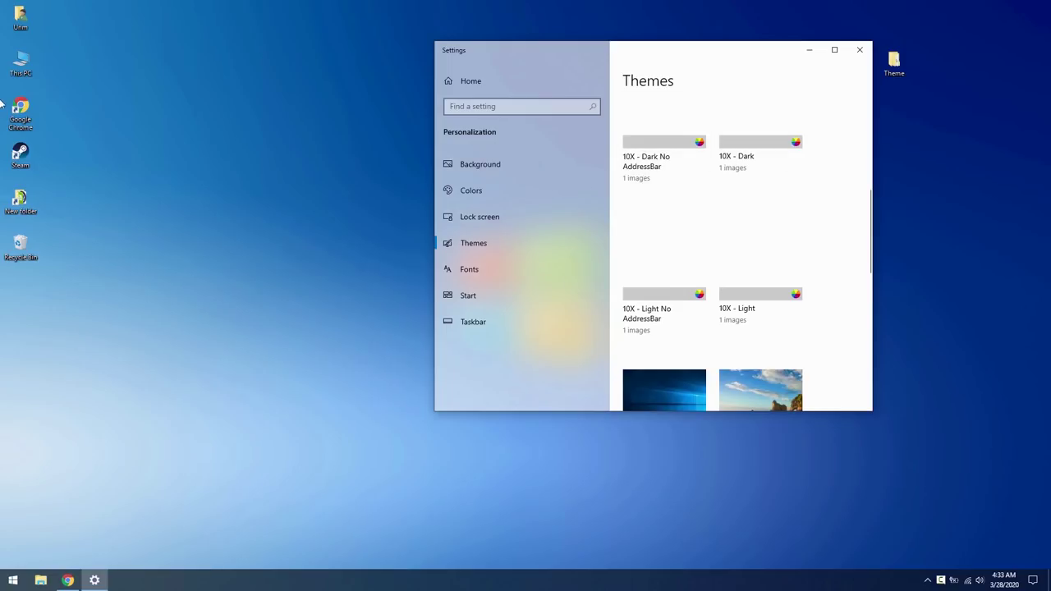
# Open This PC next to the Settings window and apply the 10X - Light theme.
pyautogui.doubleClick(21, 62)
pyautogui.moveTo(383, 99); pyautogui.dragTo(312, 96)
pyautogui.moveTo(665, 65); pyautogui.dragTo(704, 74)
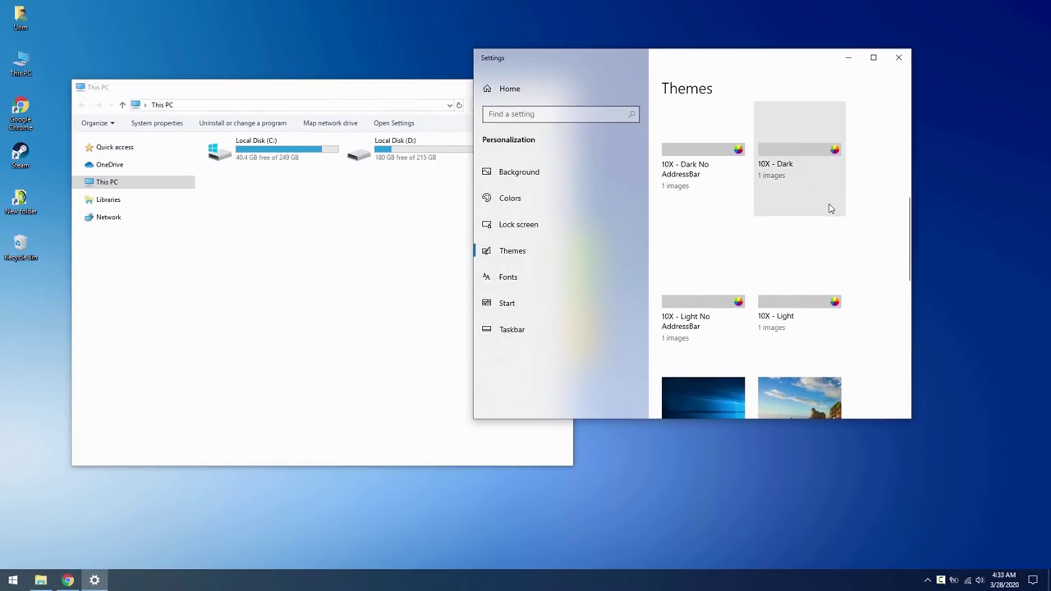
pyautogui.click(807, 272)
pyautogui.click(396, 245)
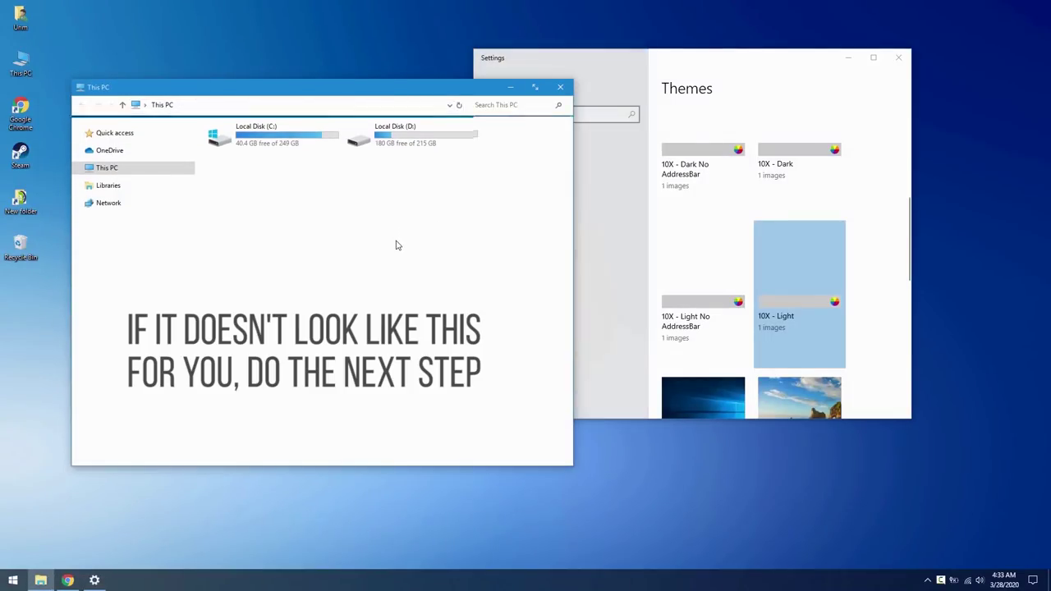
# Close and reopen the This PC window to check how the applied theme looks in File Explorer.
pyautogui.moveTo(383, 93); pyautogui.dragTo(471, 92)
pyautogui.click(541, 86)
pyautogui.doubleClick(20, 61)
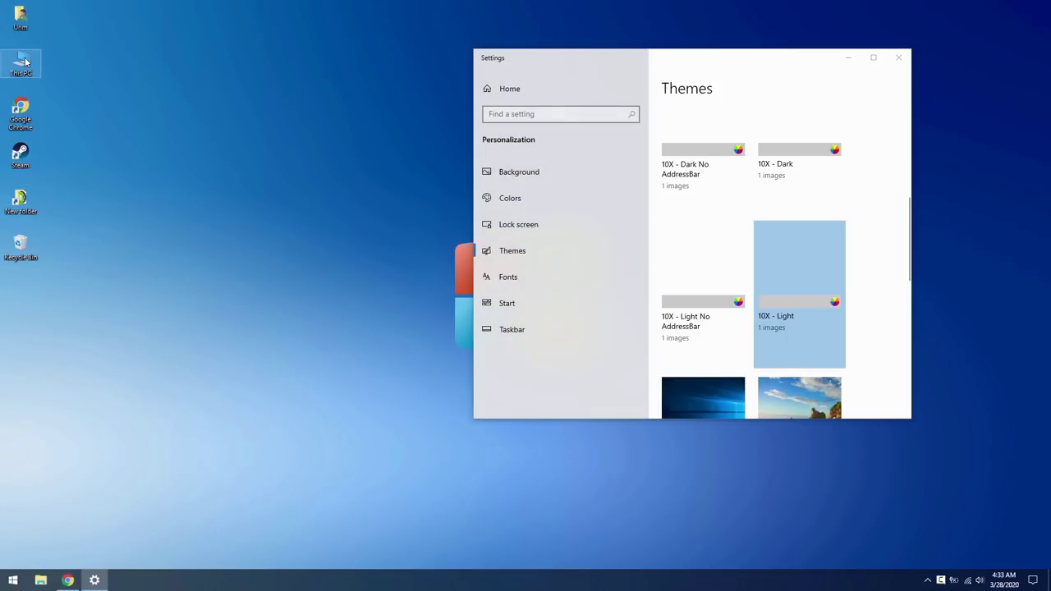
pyautogui.moveTo(453, 93); pyautogui.dragTo(446, 92)
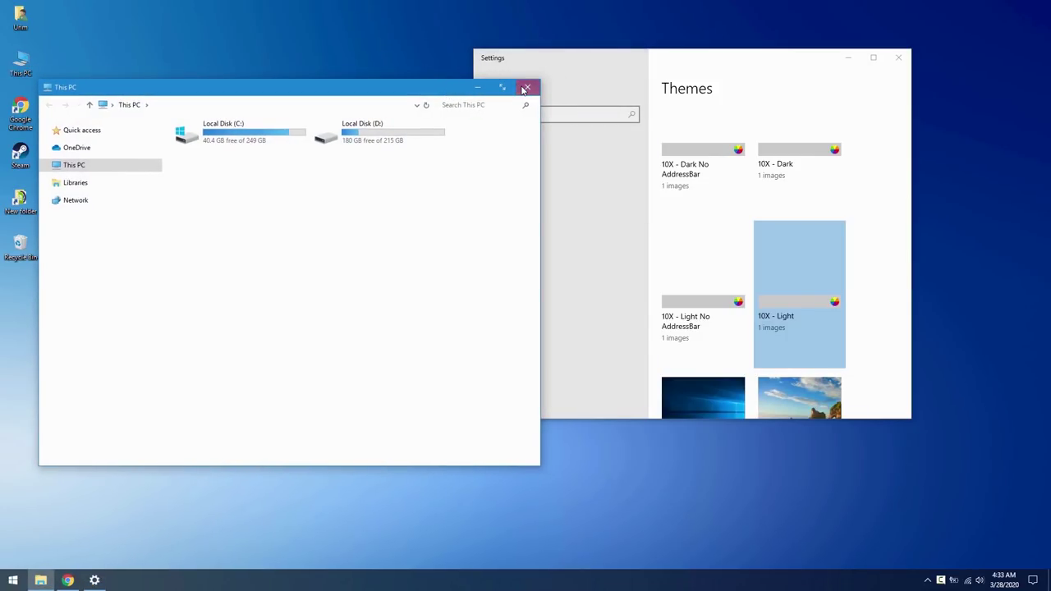
# Open the OldNewExplorer folder inside the desktop's Theme folder, close This PC, and run OldNewExplorerCfg.exe as administrator.
pyautogui.click(847, 59)
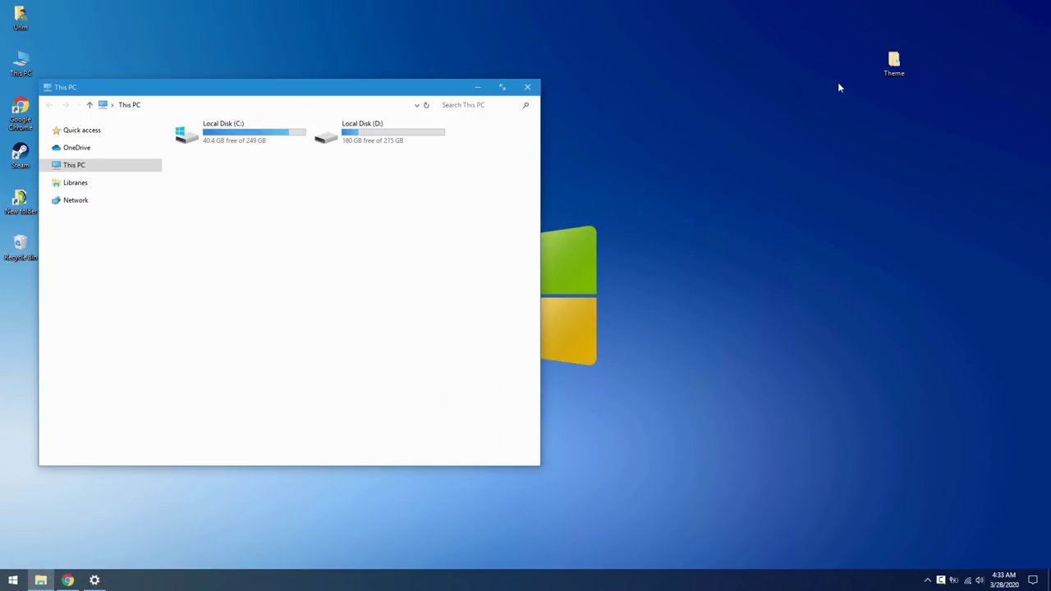
pyautogui.doubleClick(888, 70)
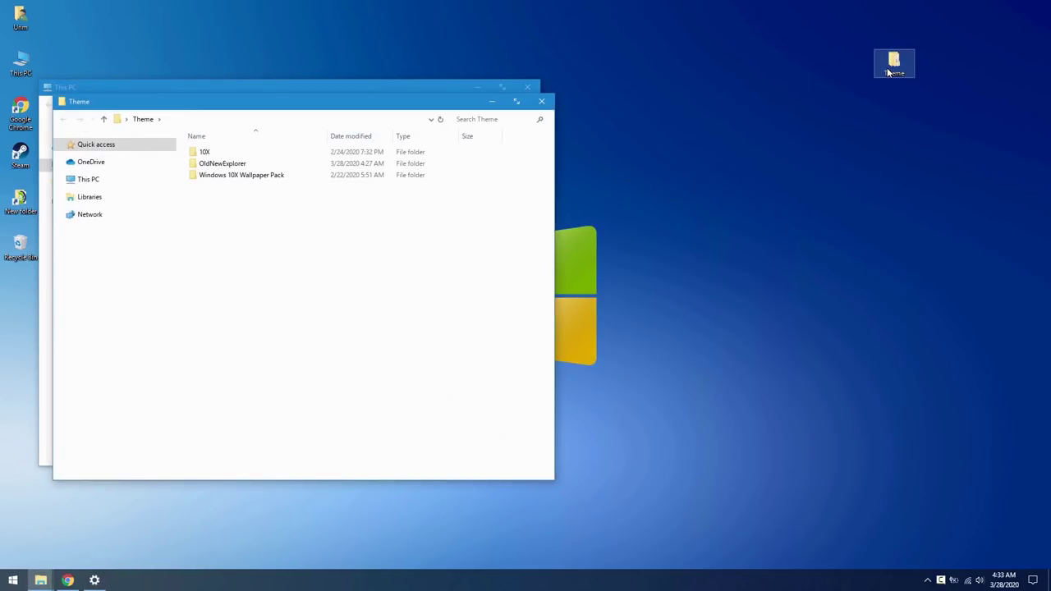
pyautogui.doubleClick(239, 164)
pyautogui.moveTo(263, 96); pyautogui.dragTo(560, 91)
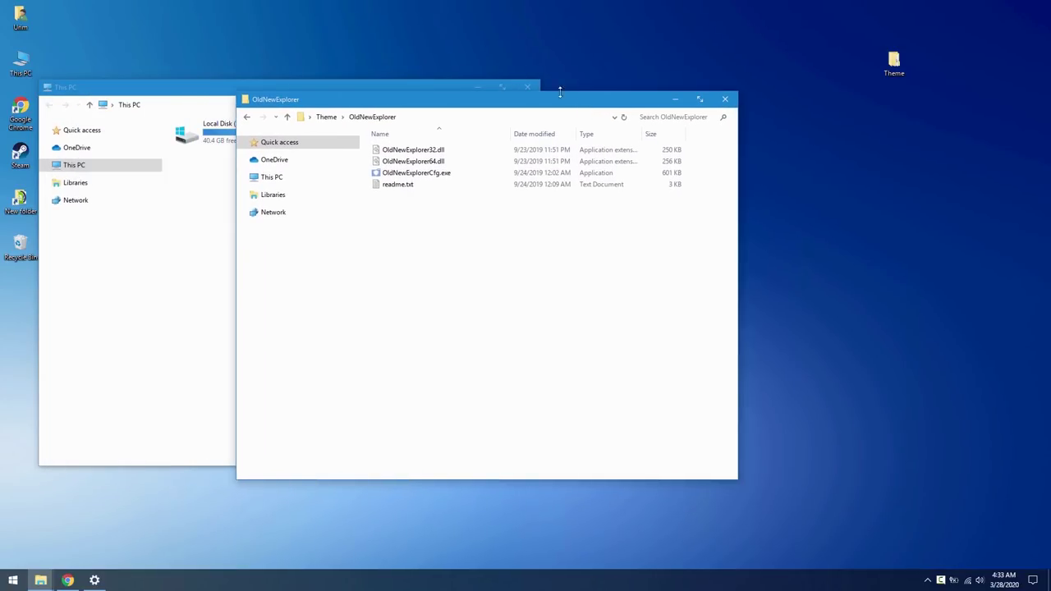
pyautogui.click(523, 87)
pyautogui.click(399, 173)
pyautogui.rightClick(400, 173)
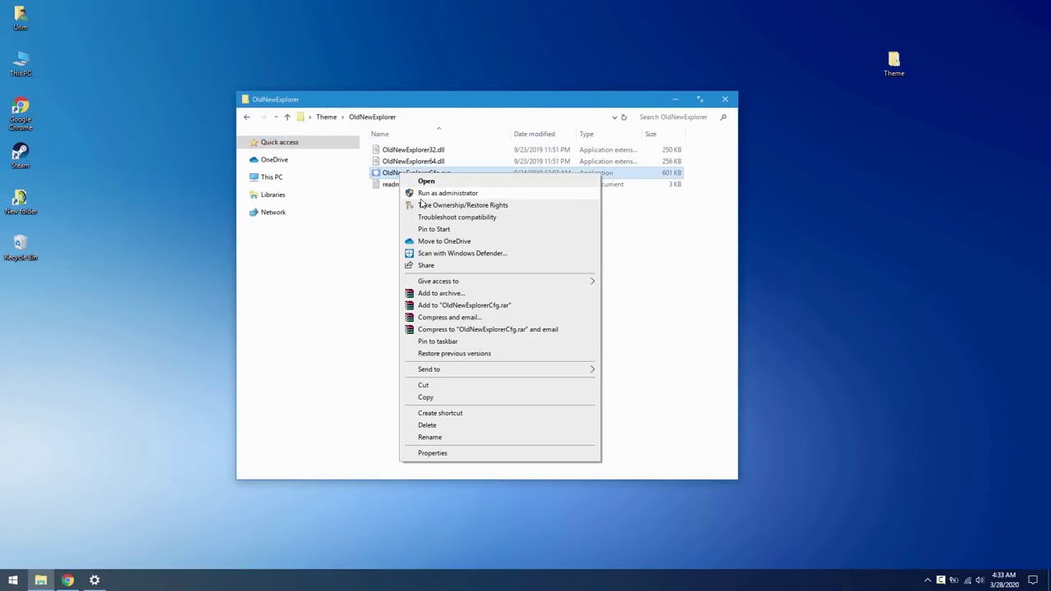
pyautogui.click(450, 195)
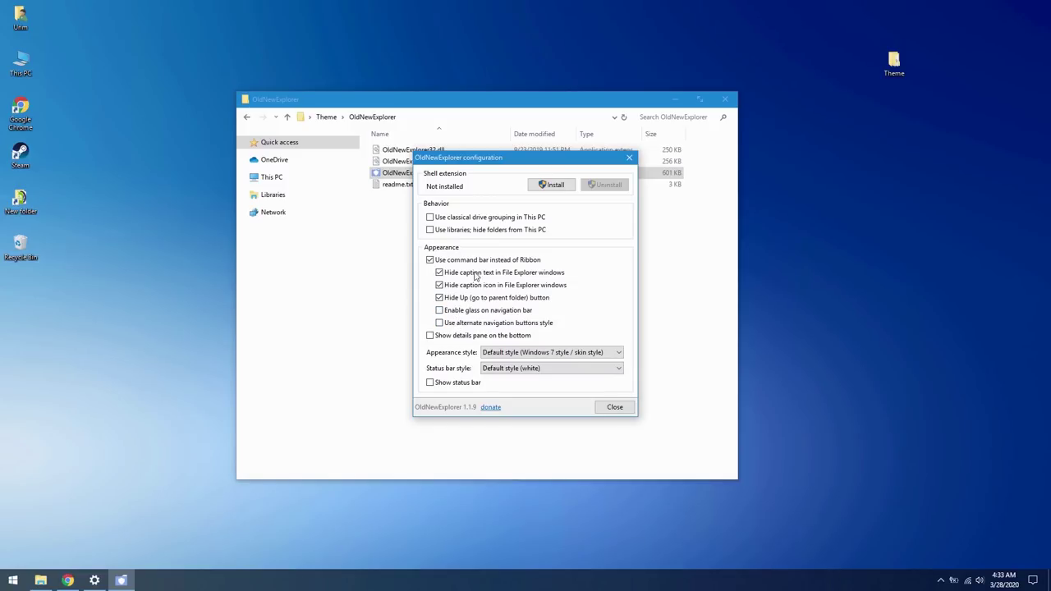
# Install the OldNewExplorer shell extension and close its configuration dialog and folder window.
pyautogui.click(551, 184)
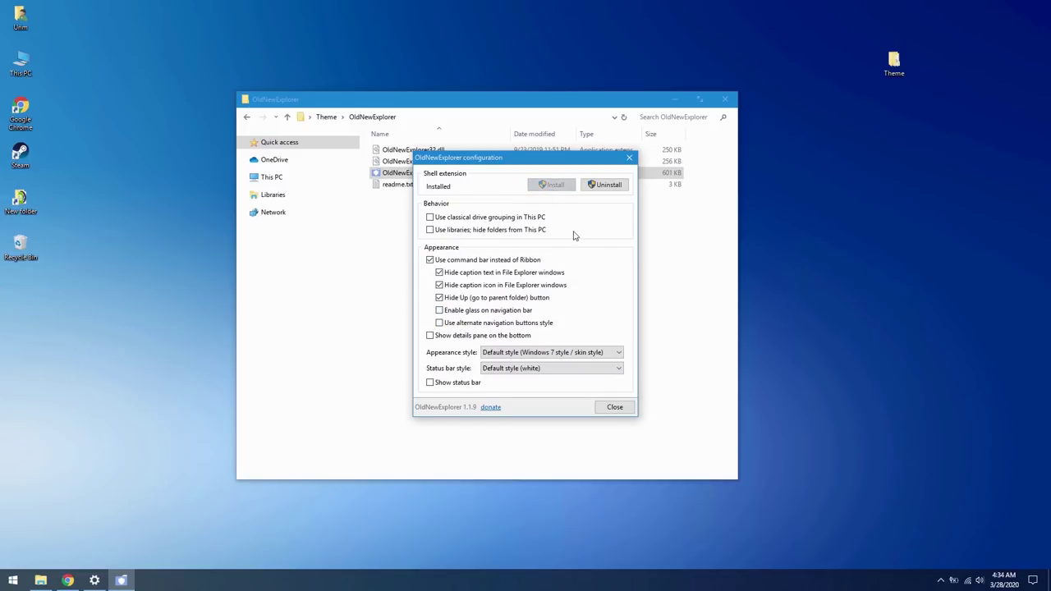
pyautogui.click(629, 158)
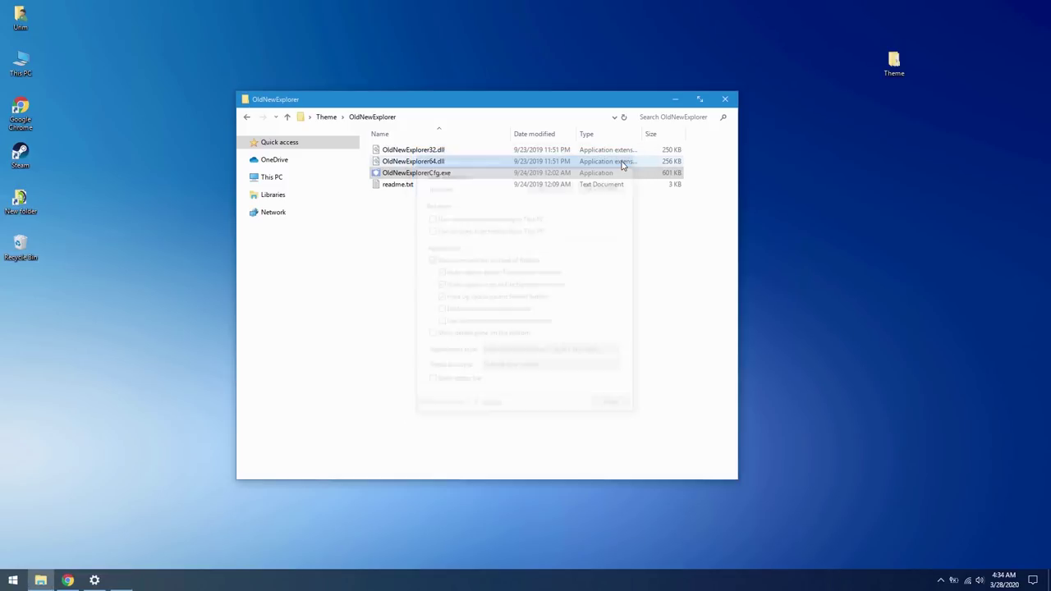
pyautogui.click(720, 100)
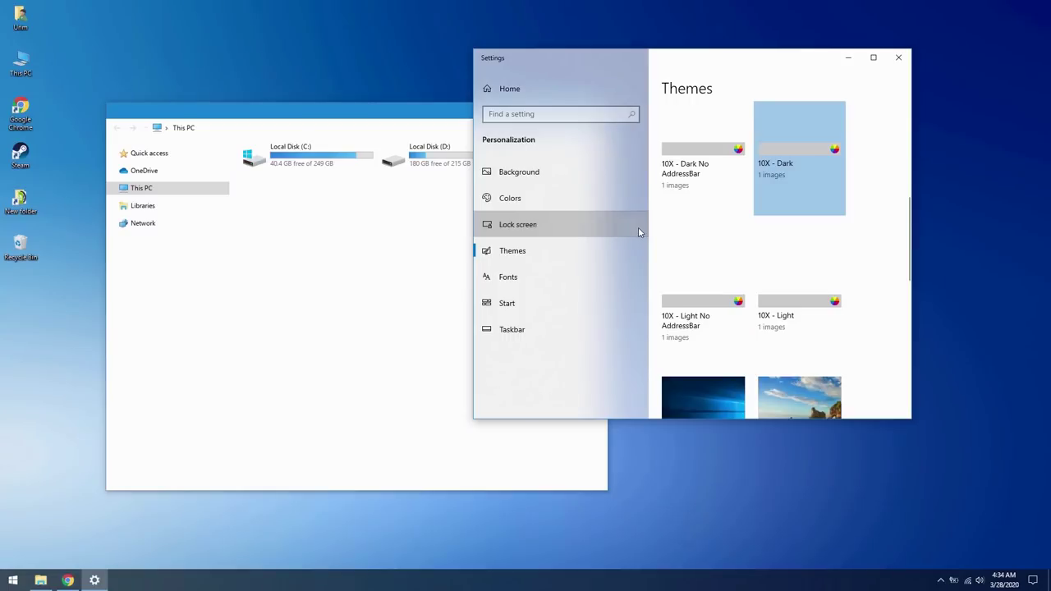
# Apply the 10X - Dark theme and set the default app mode to Dark in the theme's color settings.
pyautogui.click(639, 226)
pyautogui.click(609, 250)
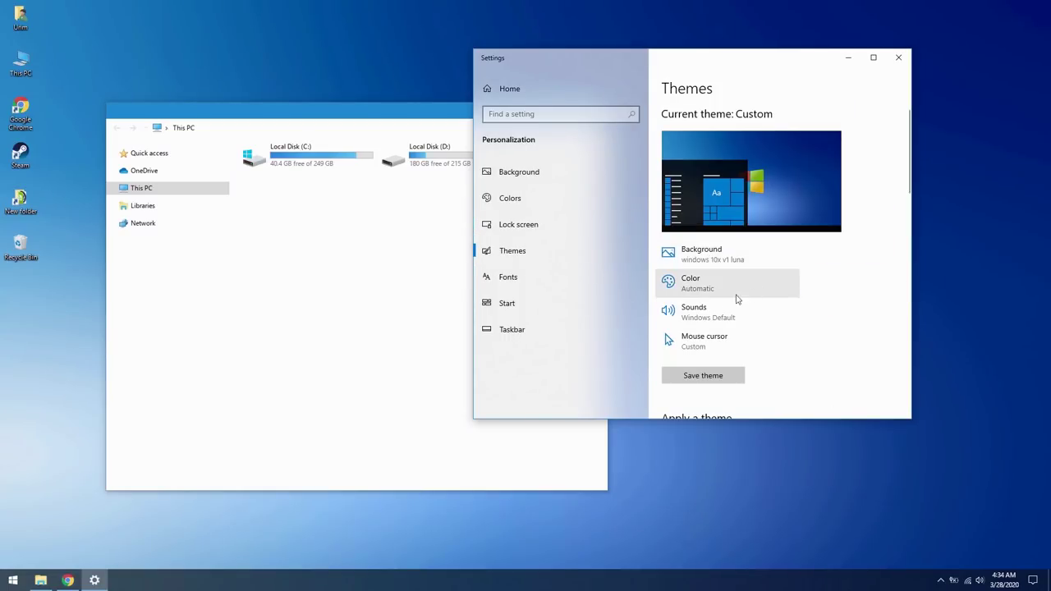
pyautogui.click(706, 280)
pyautogui.scroll(-3, 874, 281)
pyautogui.scroll(-3, 876, 279)
pyautogui.click(685, 252)
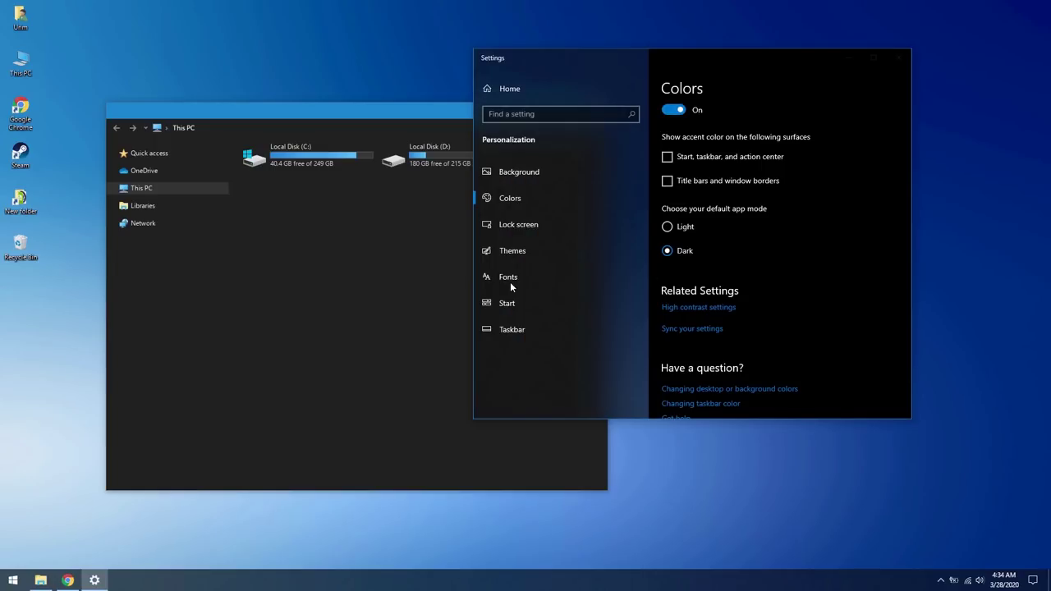
# Bring This PC to the front to check its dark appearance, and close the Settings window.
pyautogui.click(406, 281)
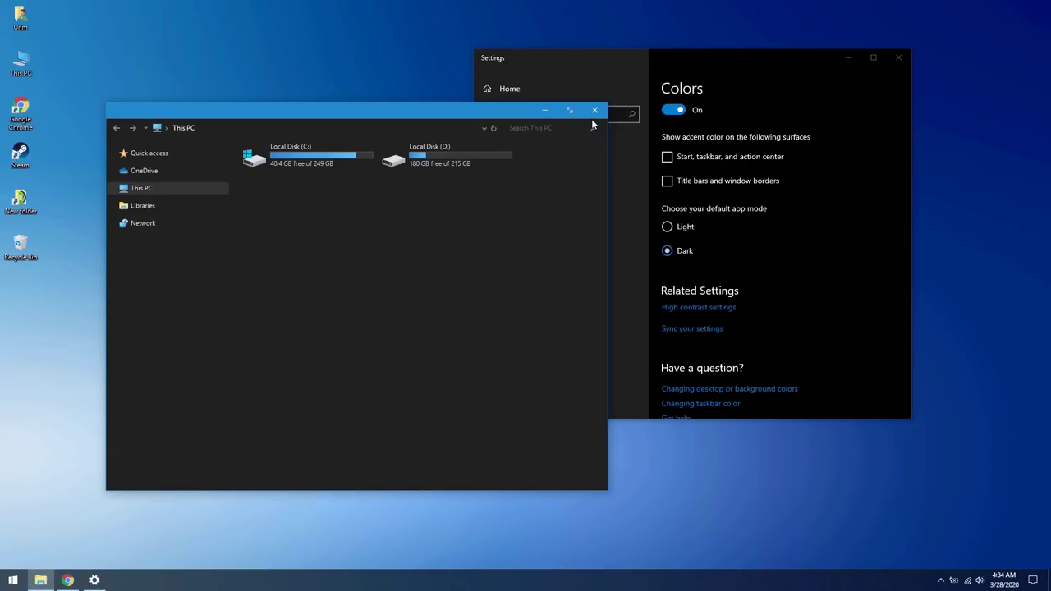
pyautogui.scroll(3, 718, 239)
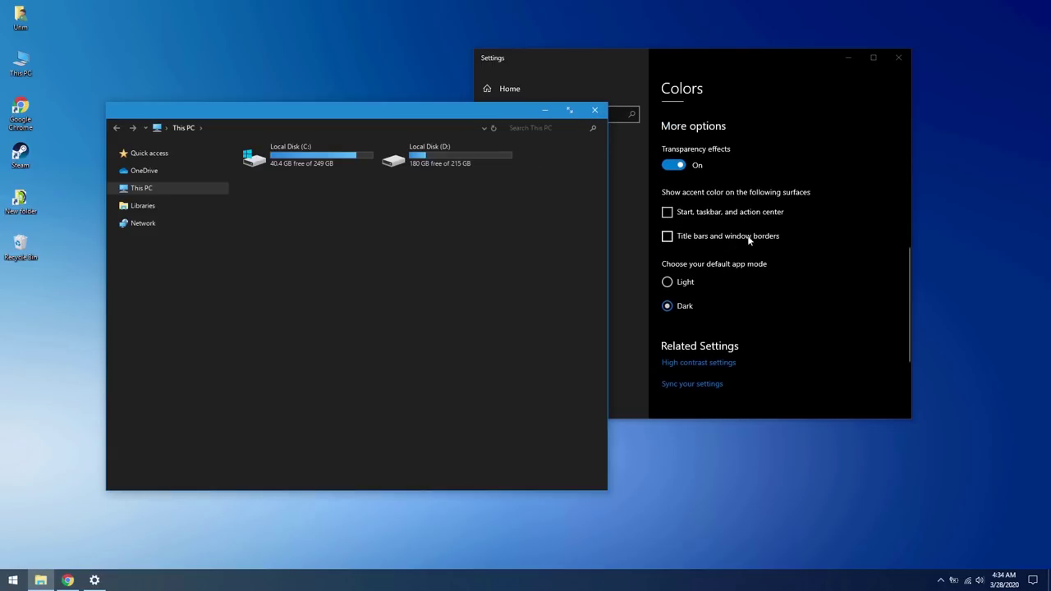
pyautogui.click(899, 57)
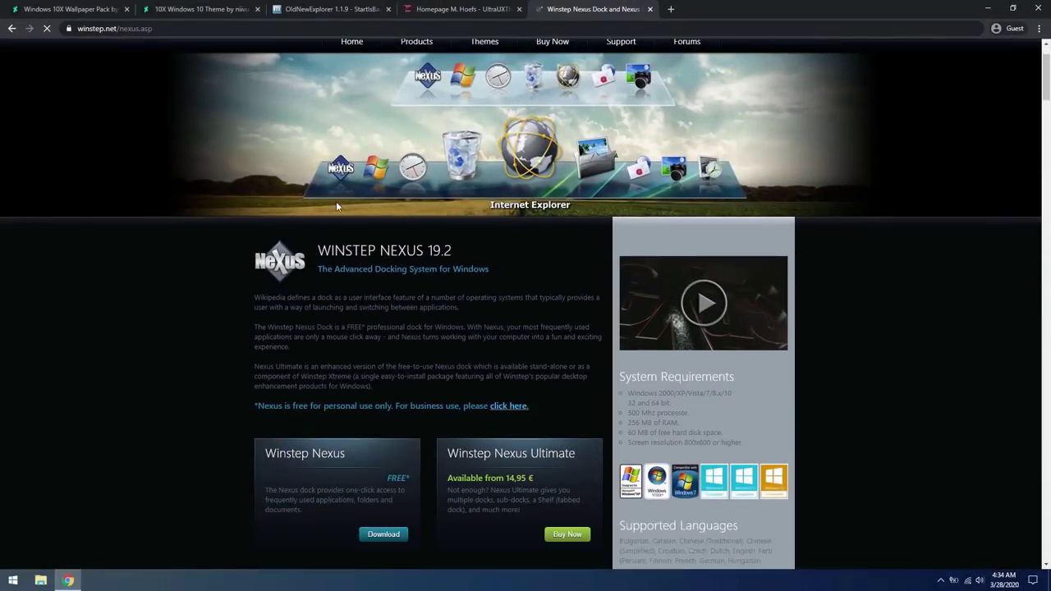
# Download the free Winstep Nexus from winstep.net in Chrome and open nexus.zip, dismissing the WinRAR purchase reminder.
pyautogui.scroll(-3, 335, 201)
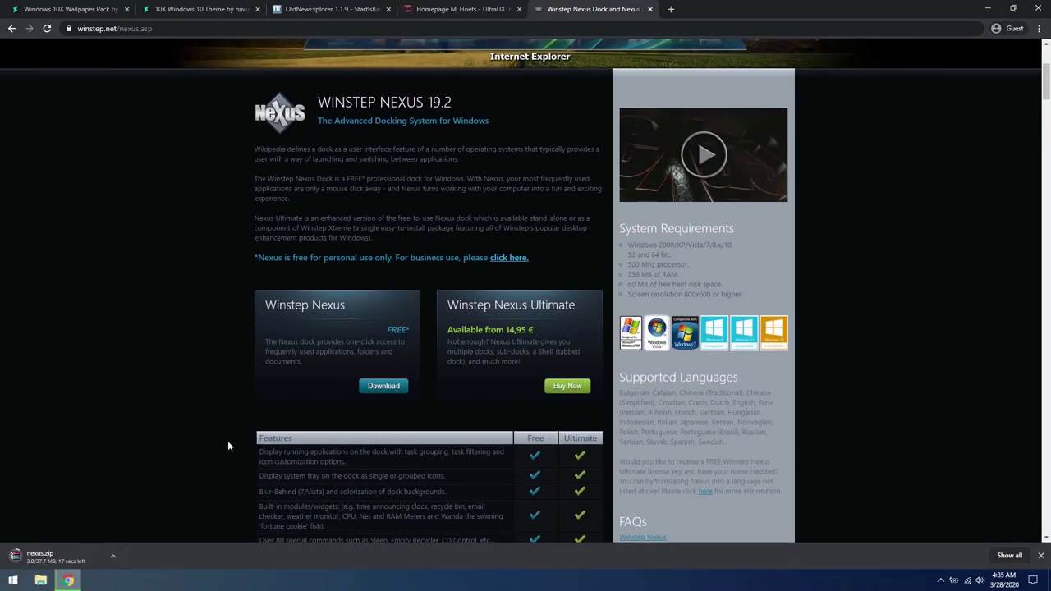
pyautogui.scroll(-1, 211, 445)
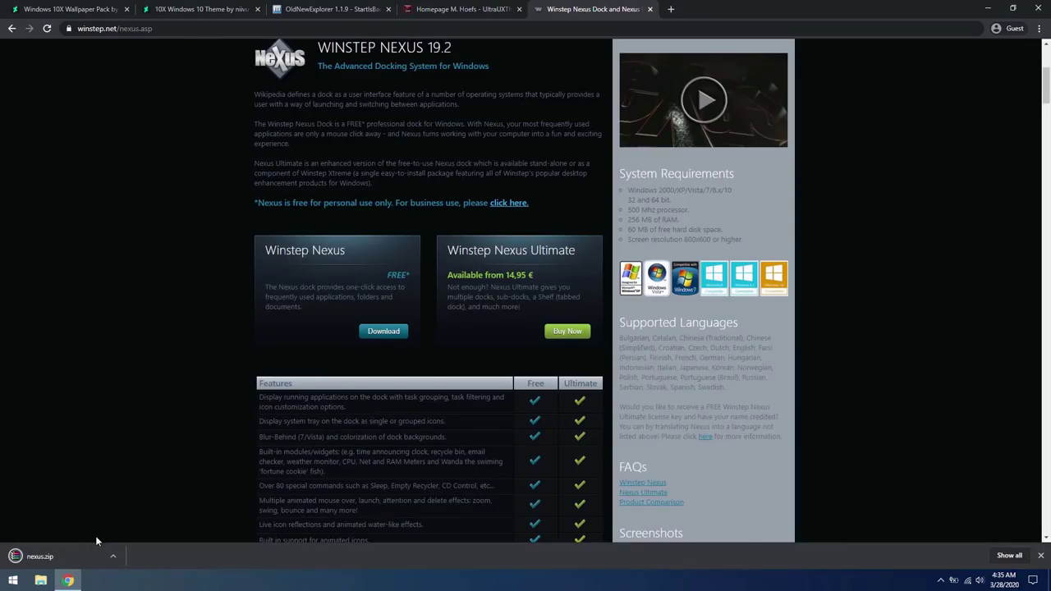
pyautogui.click(79, 557)
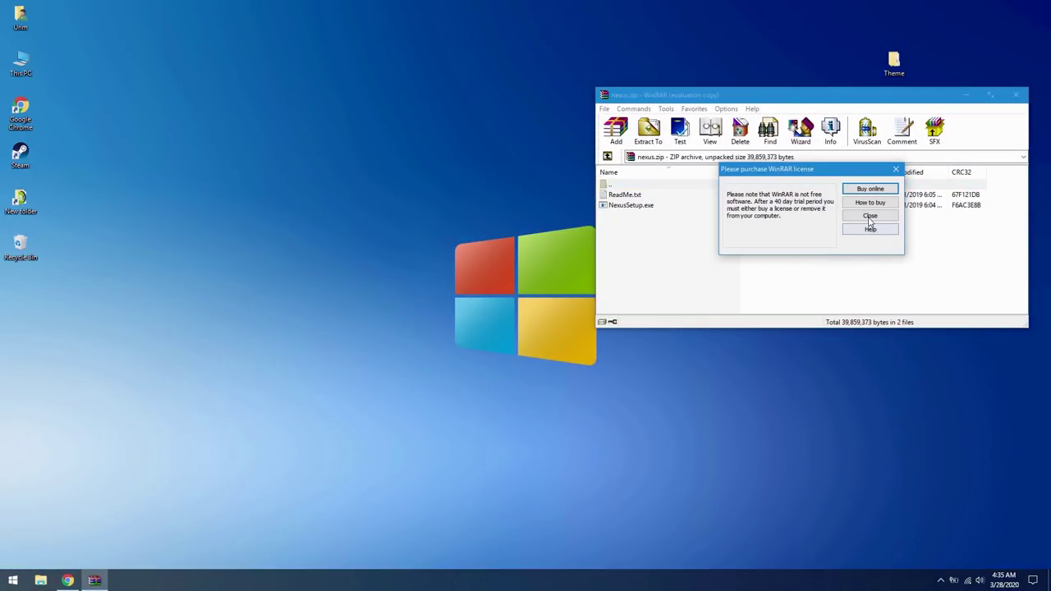
pyautogui.click(870, 217)
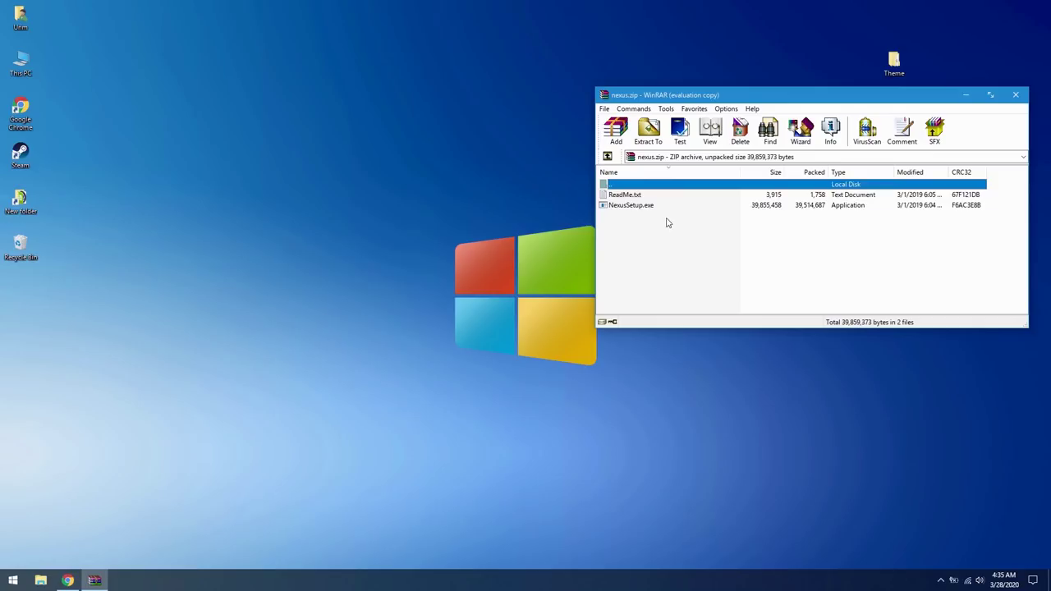
# Install Nexus 19.2 from NexusSetup.exe in English, keeping the default destination C:\Program Files (x86)\Winstep.
pyautogui.doubleClick(628, 206)
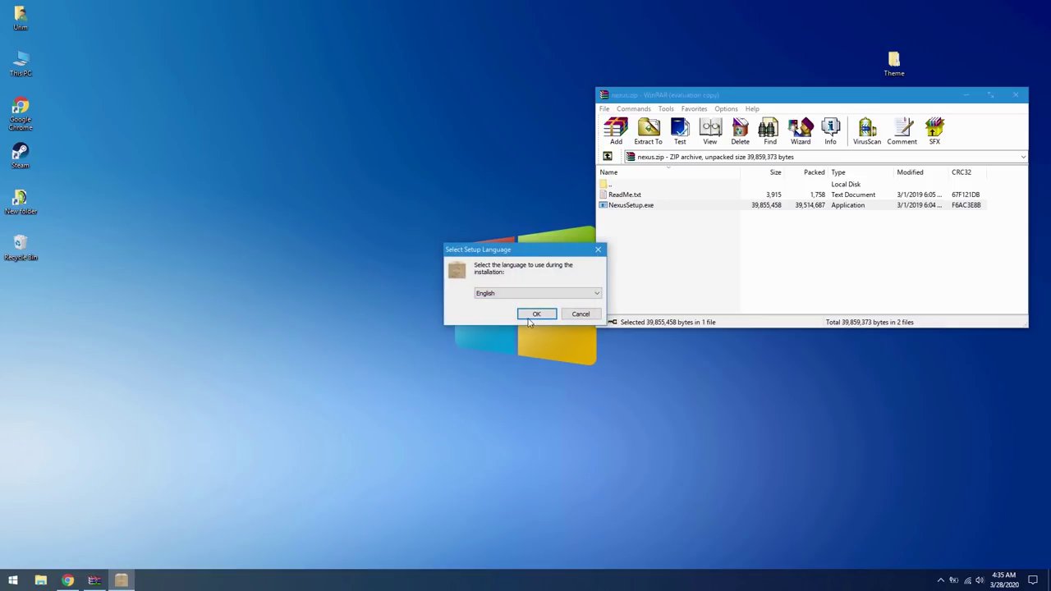
pyautogui.click(531, 317)
pyautogui.click(586, 378)
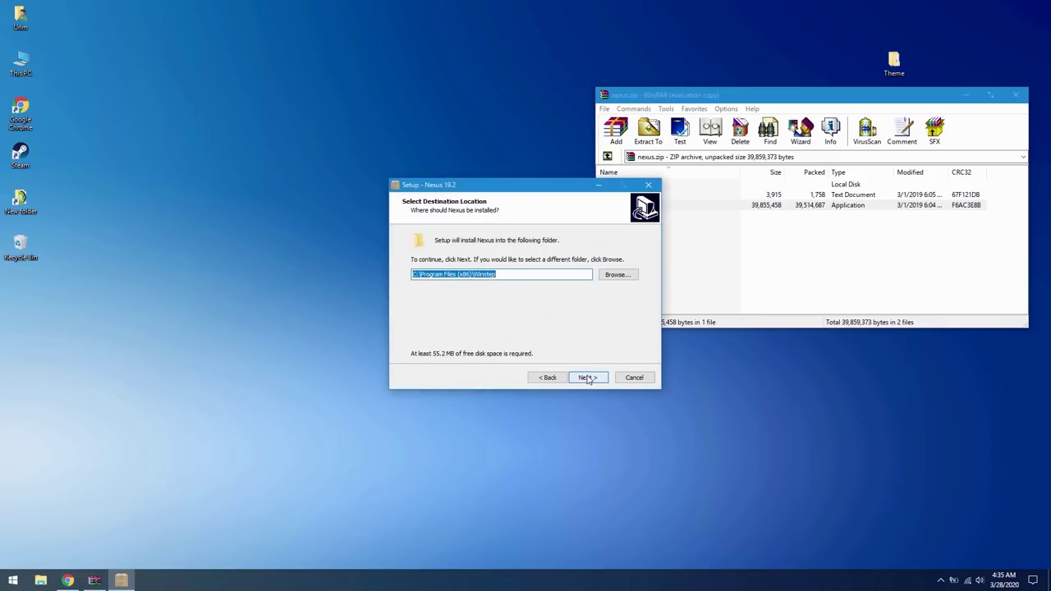
pyautogui.click(587, 378)
pyautogui.click(586, 378)
pyautogui.click(588, 378)
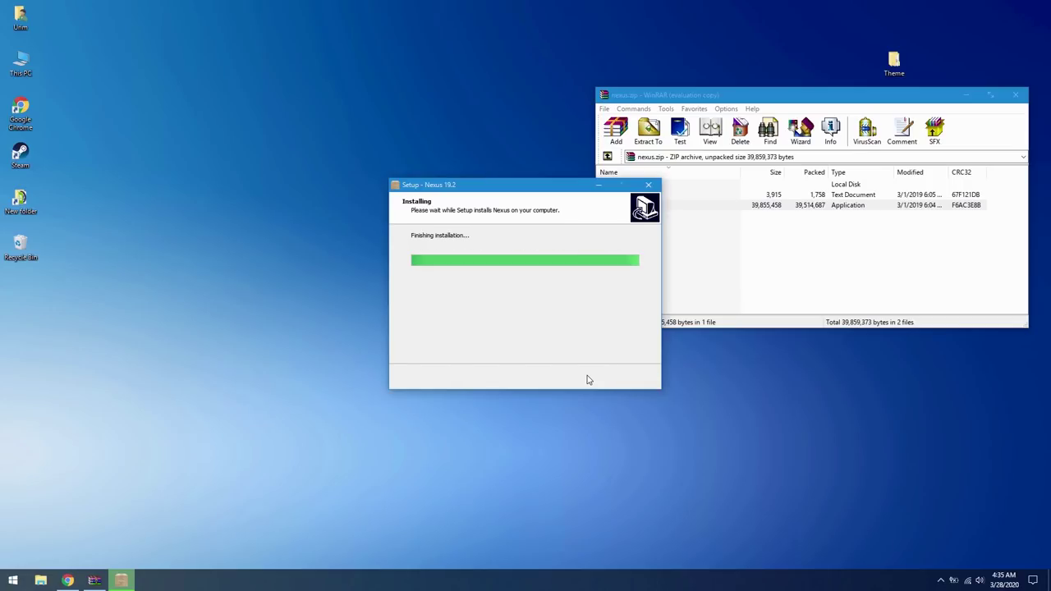
pyautogui.click(588, 377)
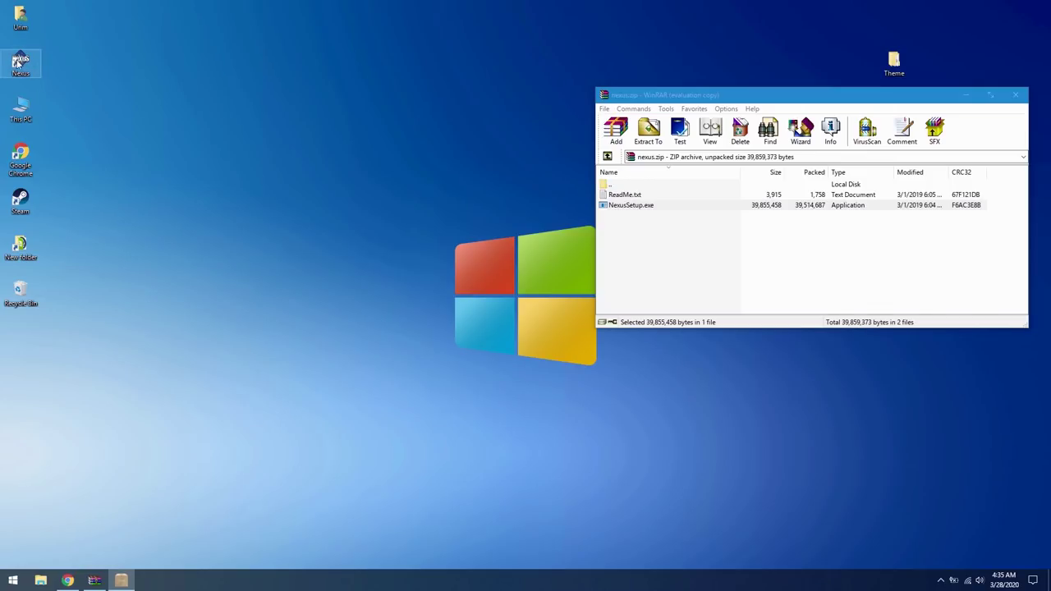
# Remove the Nexus shortcut from the desktop and close the nexus.zip archive window.
pyautogui.moveTo(61, 253); pyautogui.dragTo(65, 312)
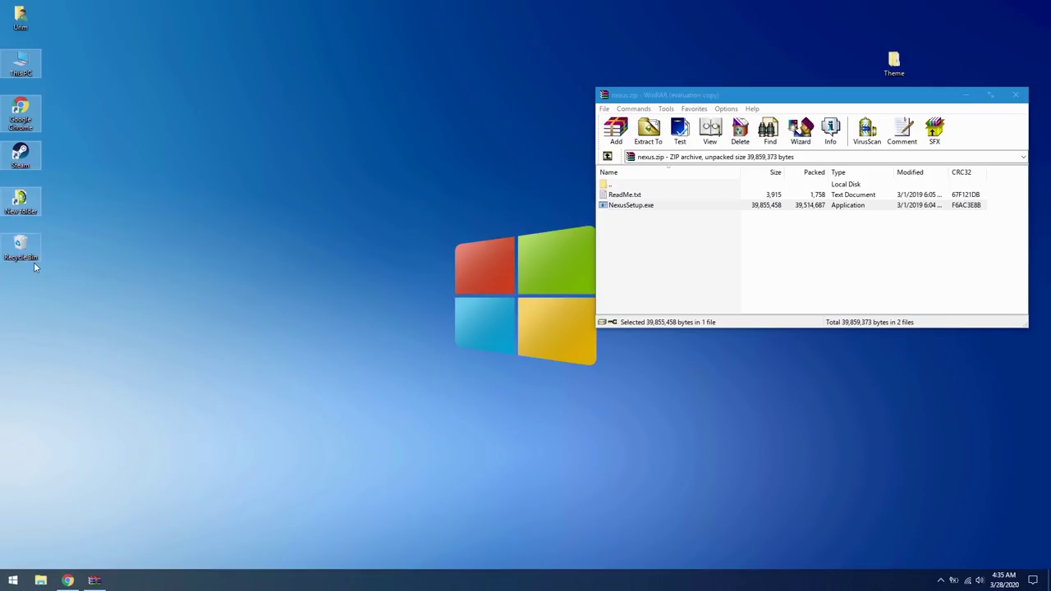
pyautogui.click(151, 270)
pyautogui.press('Escape')
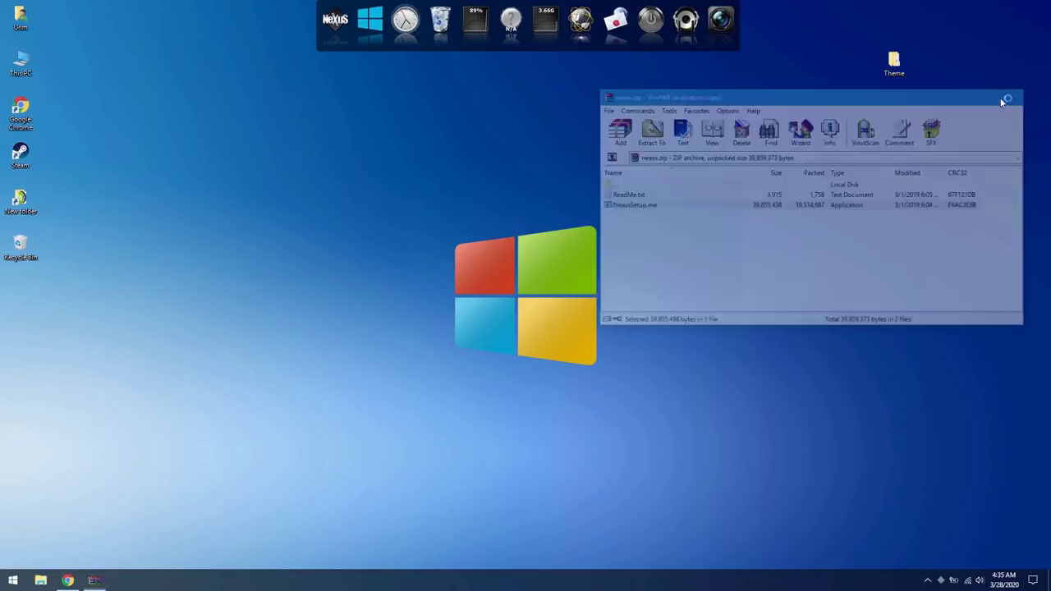
# Open the Nexus dock's preferences and look through the Modules, Position, Behavior and Appearance settings.
pyautogui.rightClick(348, 41)
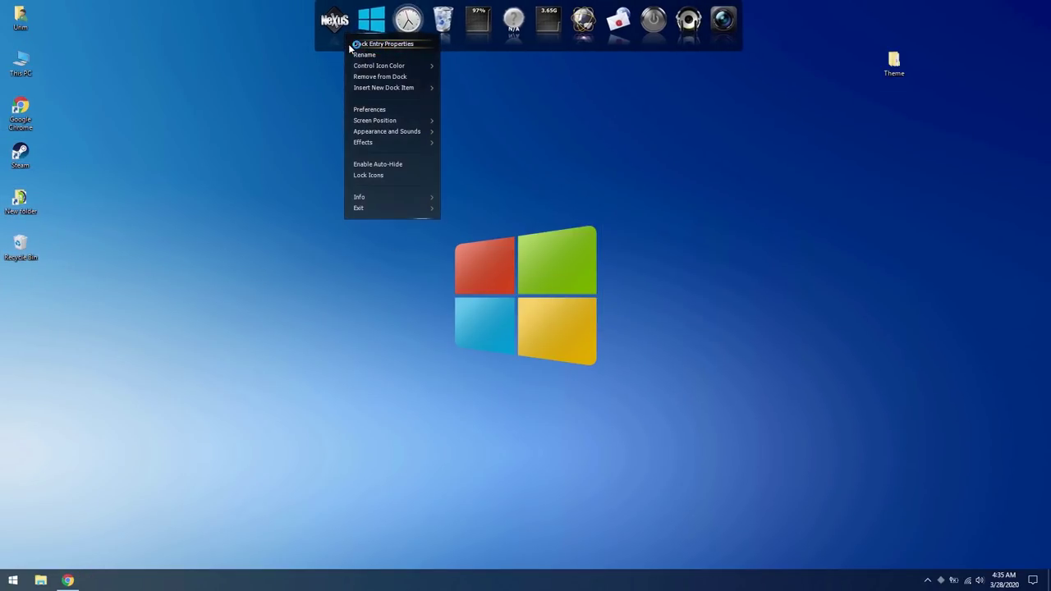
pyautogui.click(393, 112)
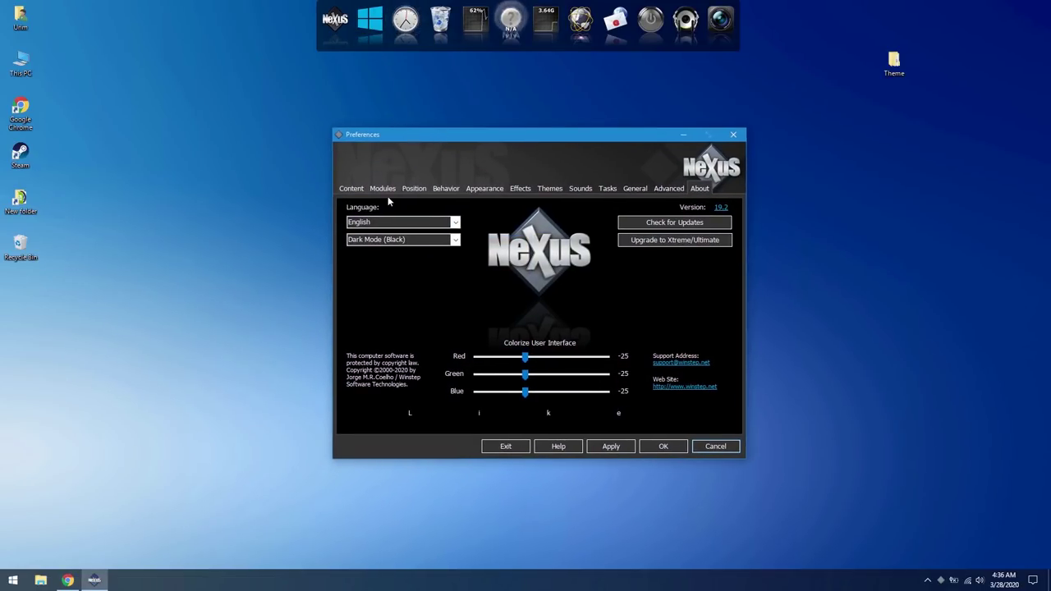
pyautogui.click(389, 190)
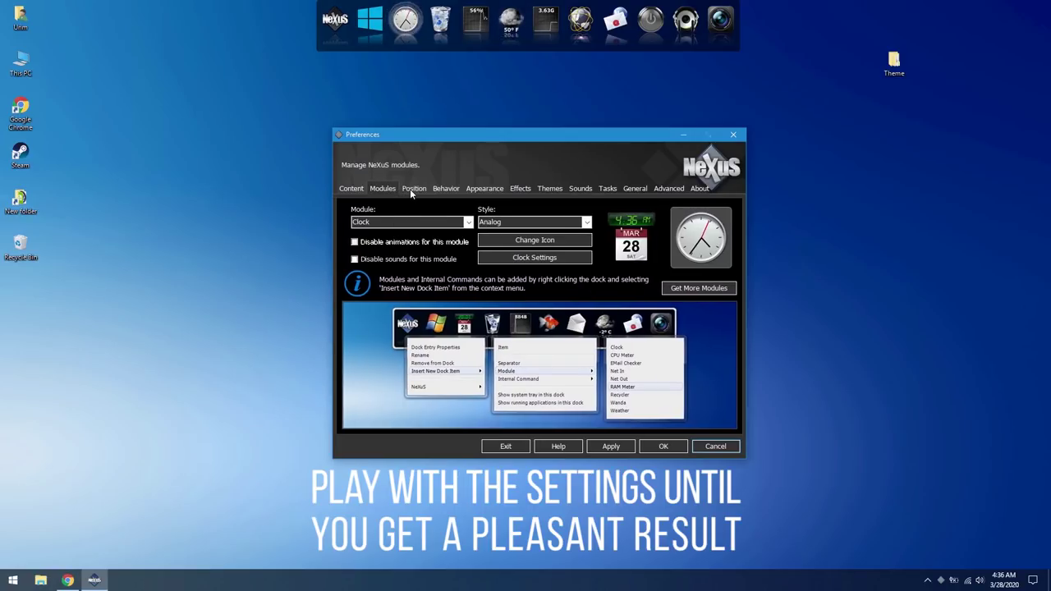
pyautogui.click(412, 189)
pyautogui.click(446, 188)
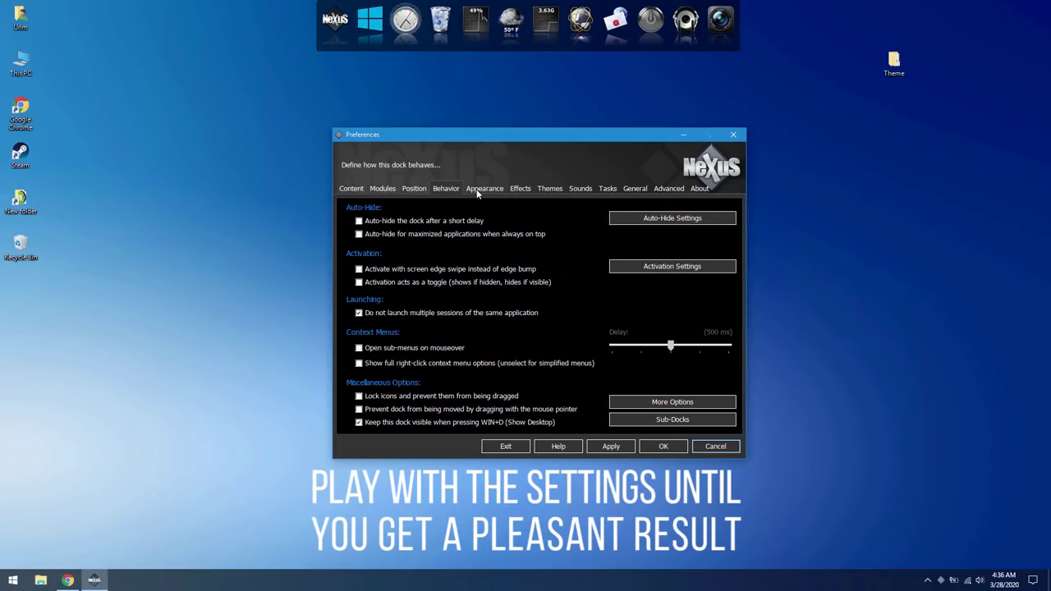
pyautogui.click(480, 189)
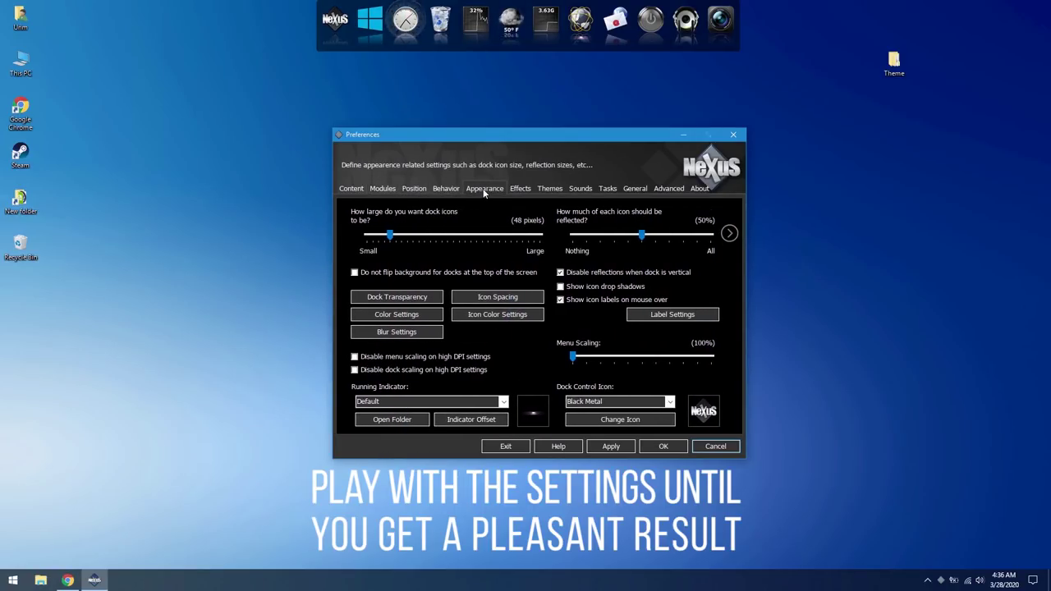
# Attach the Nexus dock to the Bottom screen edge and apply the preferences.
pyautogui.click(414, 188)
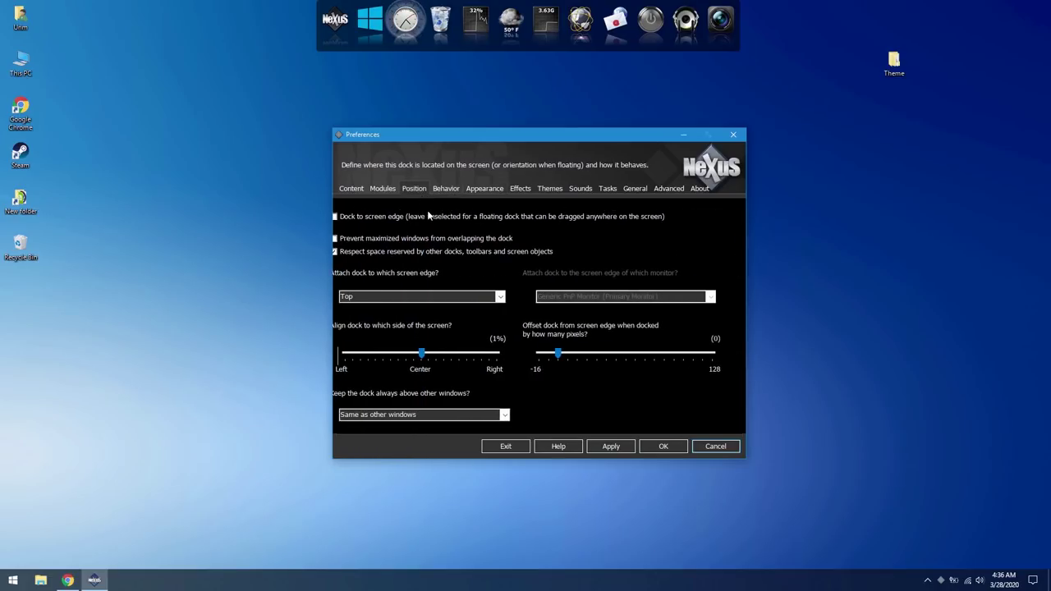
pyautogui.click(419, 296)
pyautogui.click(411, 335)
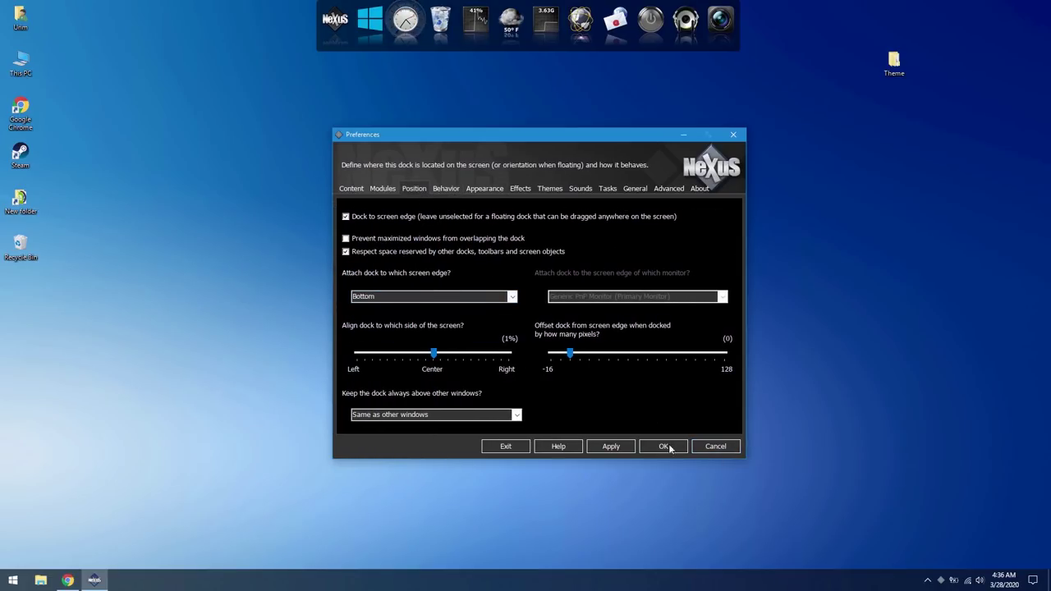
pyautogui.click(614, 446)
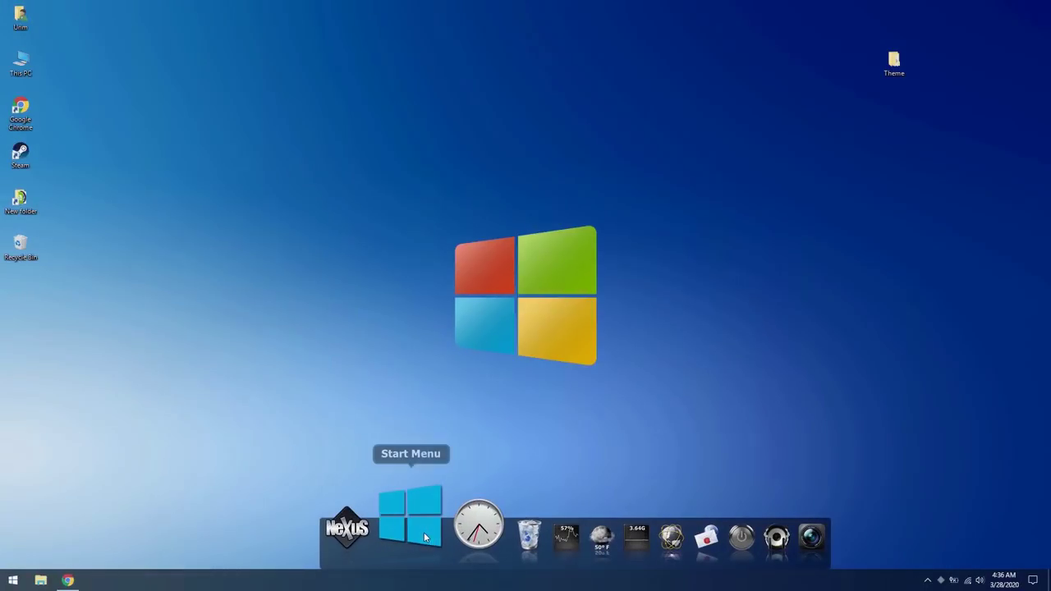
# Permanently remove the Start Menu item and the other items from the dock, keeping only the camera lens icon.
pyautogui.rightClick(425, 538)
pyautogui.click(457, 479)
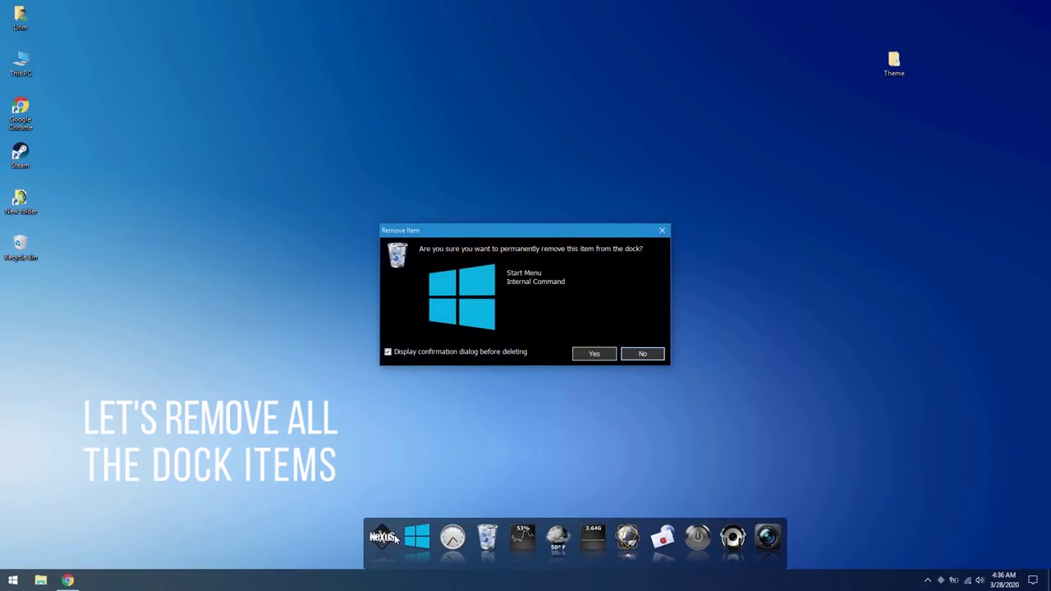
pyautogui.click(597, 358)
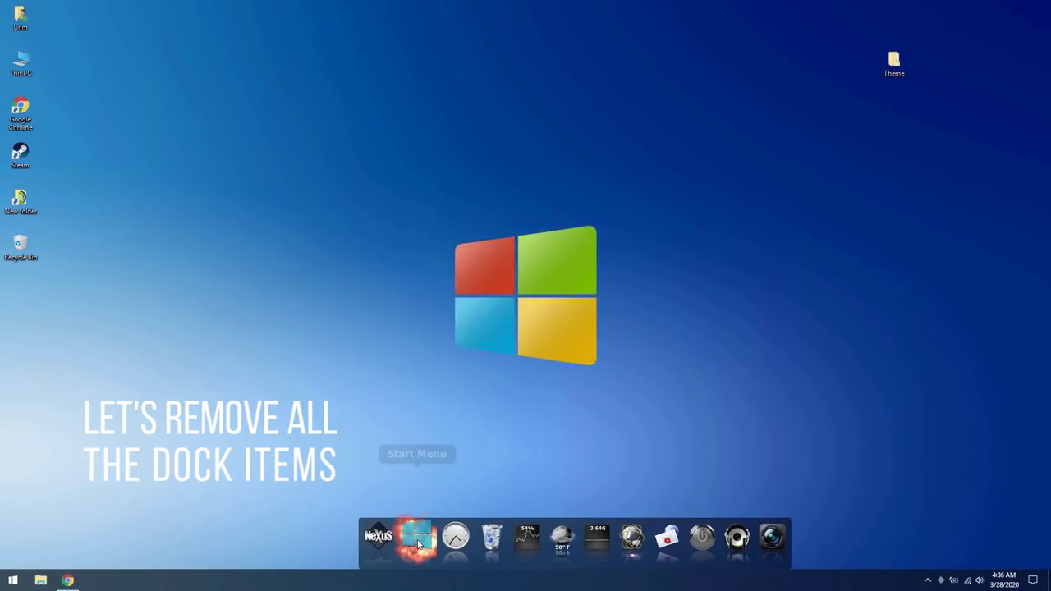
pyautogui.rightClick(381, 533)
pyautogui.click(411, 381)
pyautogui.click(594, 352)
pyautogui.rightClick(508, 540)
pyautogui.click(534, 443)
pyautogui.click(594, 352)
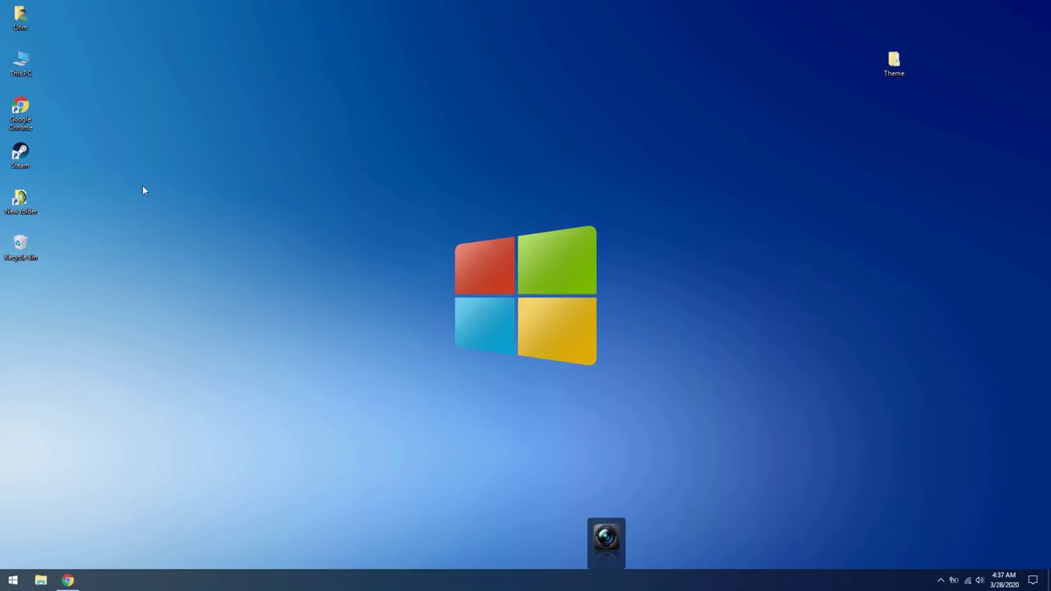
# Add the user folder, This PC, Google Chrome and Steam desktop items to the Nexus dock.
pyautogui.moveTo(16, 24); pyautogui.dragTo(580, 558)
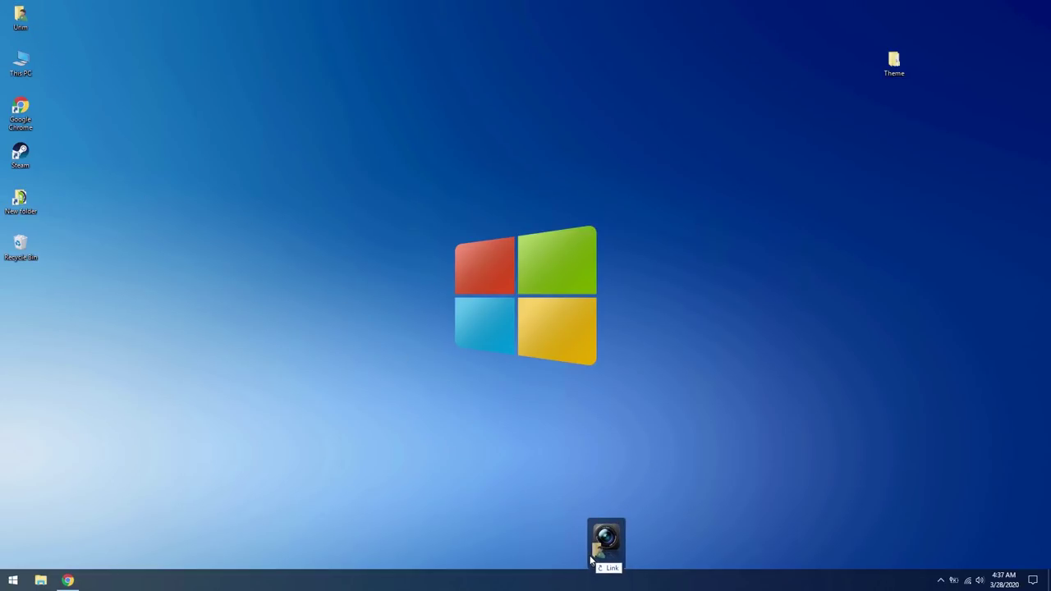
pyautogui.moveTo(21, 61); pyautogui.dragTo(611, 541)
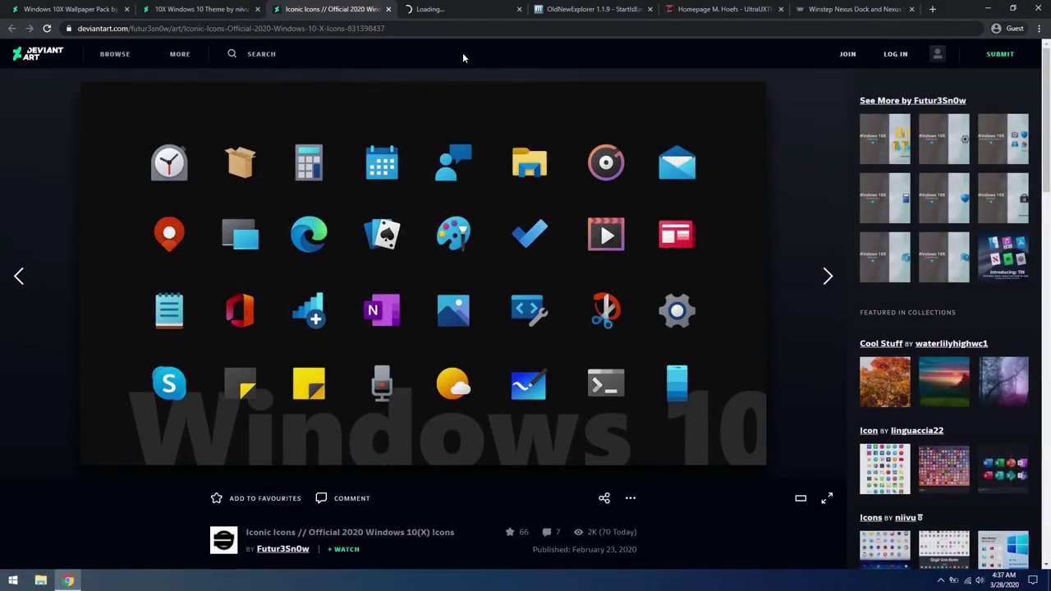
# Download the whole "17. Official Windows 10(X) Icons" folder from its Google Drive page.
pyautogui.click(466, 8)
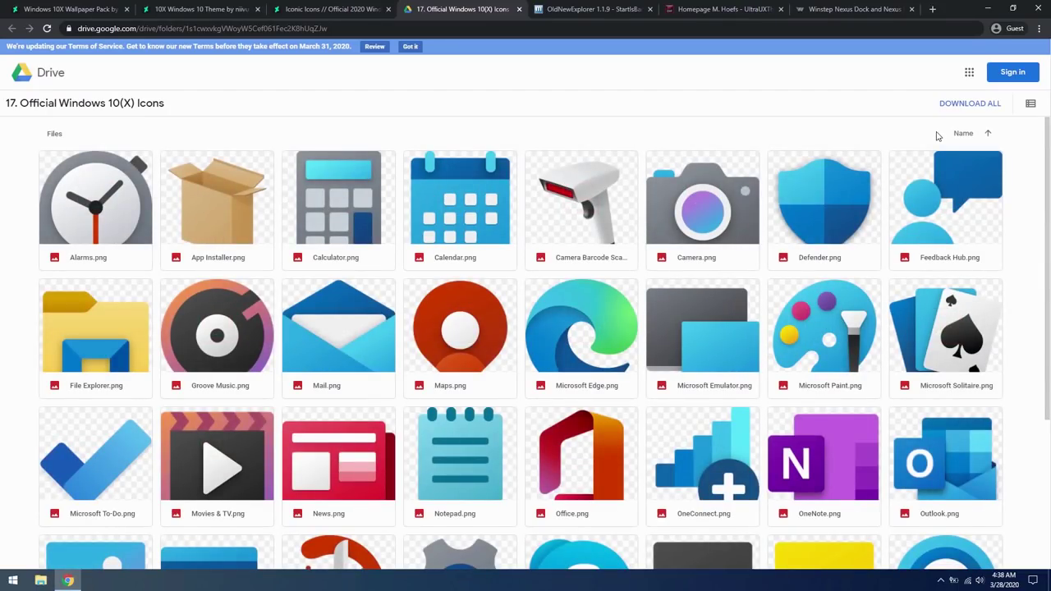
pyautogui.click(960, 108)
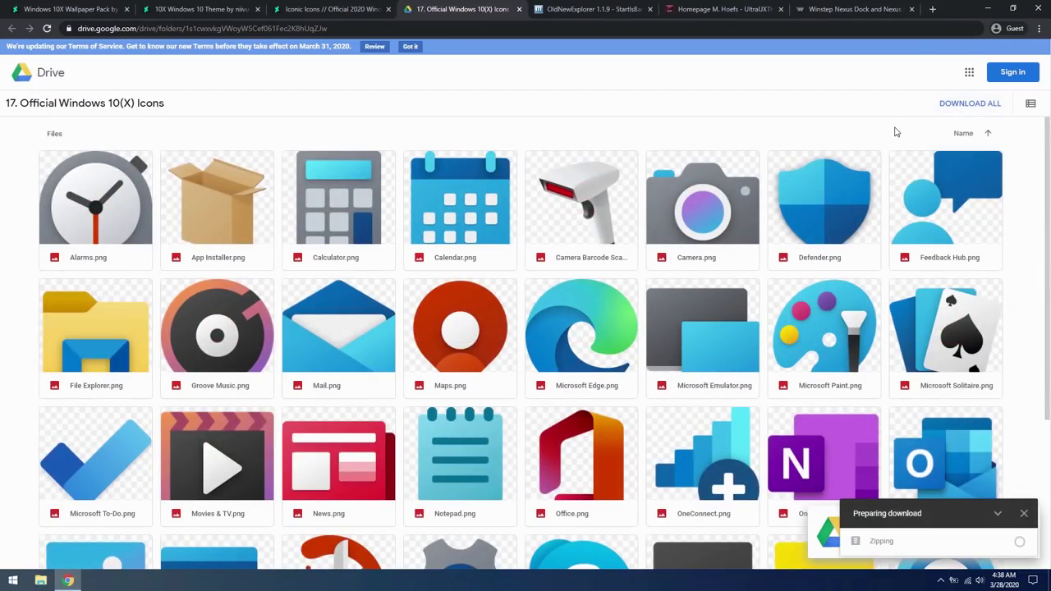
pyautogui.click(575, 90)
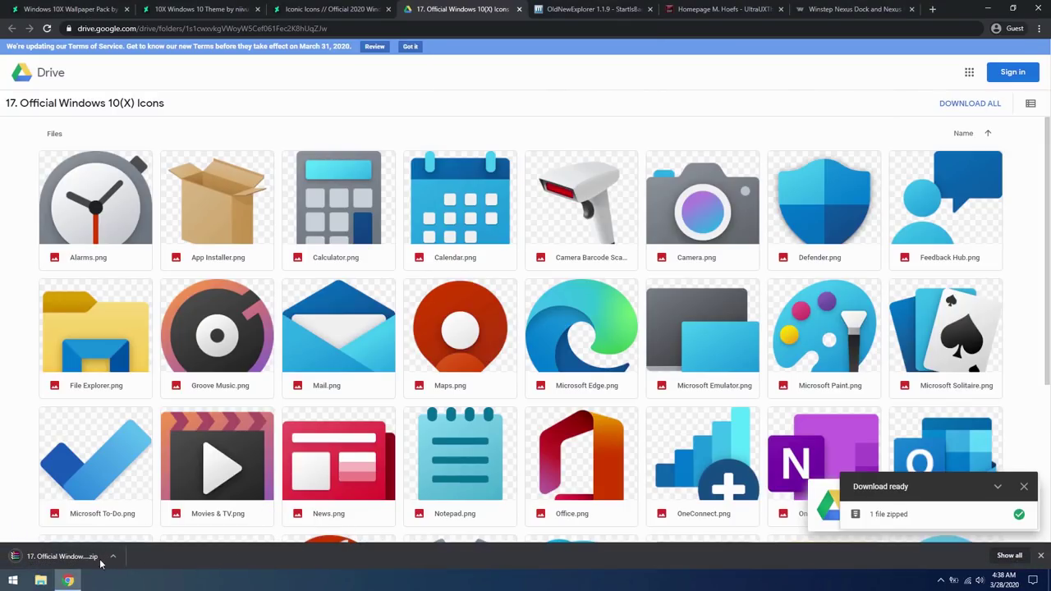
# Extract the "17. Official Windows 10(X) Icons" folder from the downloaded archive into the desktop's Theme folder and close the archive.
pyautogui.click(101, 563)
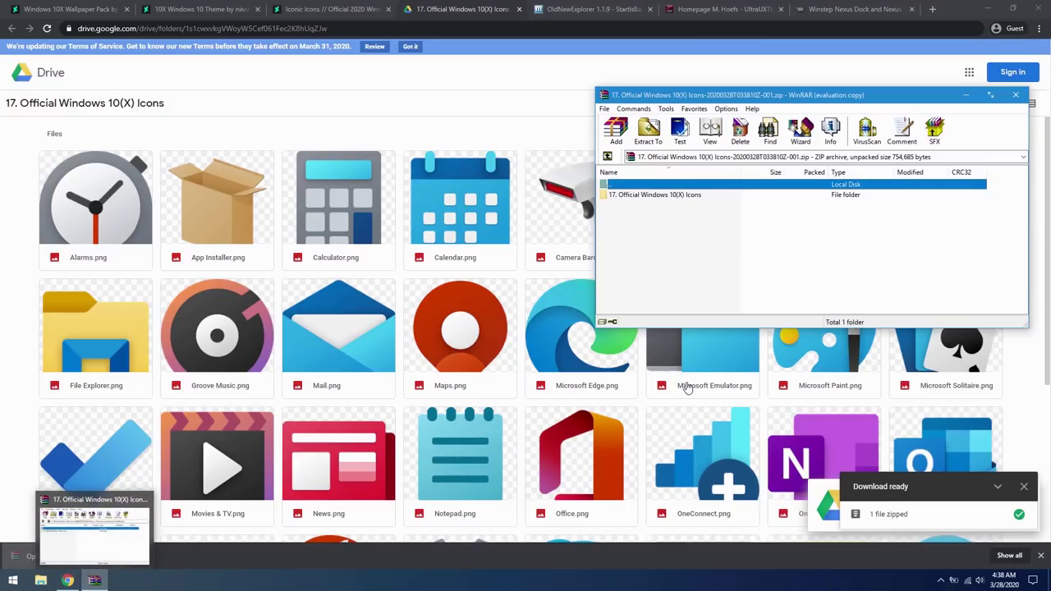
pyautogui.doubleClick(689, 197)
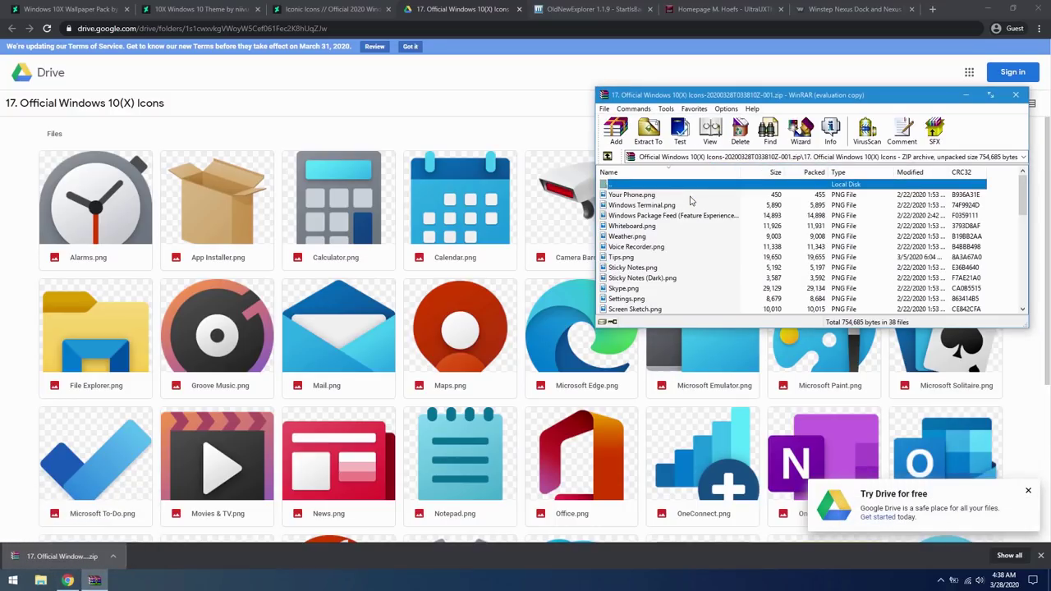
pyautogui.doubleClick(724, 189)
pyautogui.click(990, 7)
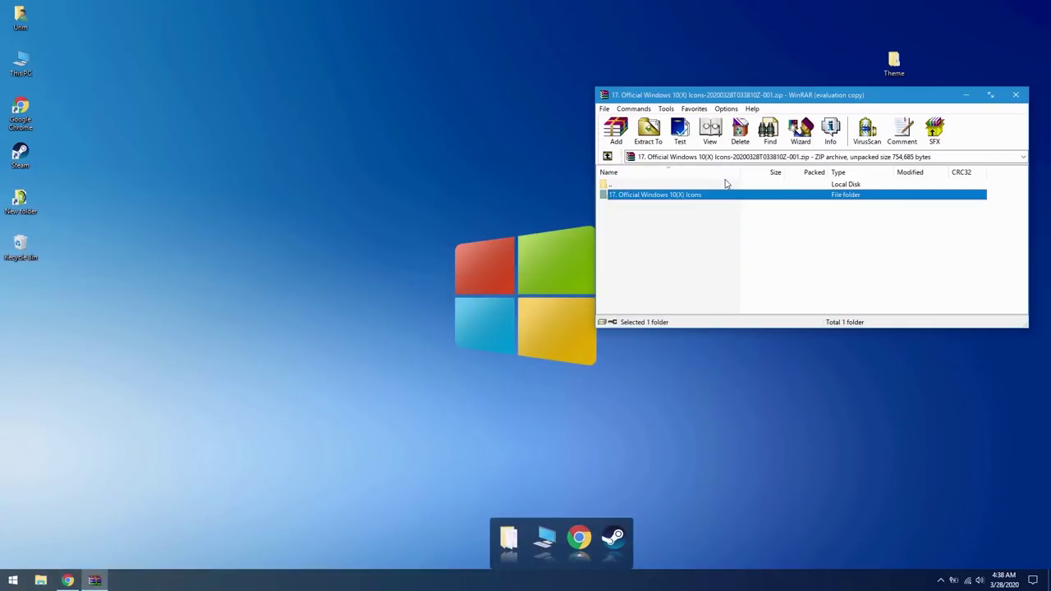
pyautogui.moveTo(894, 60); pyautogui.dragTo(898, 137)
pyautogui.click(1018, 95)
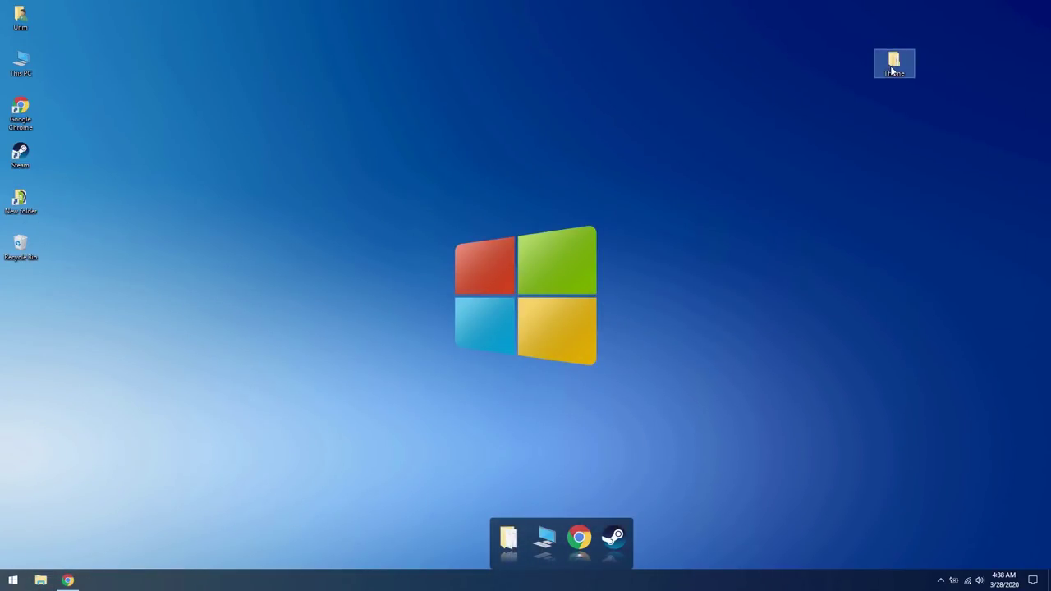
# Open the icons folder inside Theme and apply File Explorer.png as the icon of the dock's first item.
pyautogui.doubleClick(893, 71)
pyautogui.moveTo(330, 111); pyautogui.dragTo(324, 57)
pyautogui.doubleClick(309, 122)
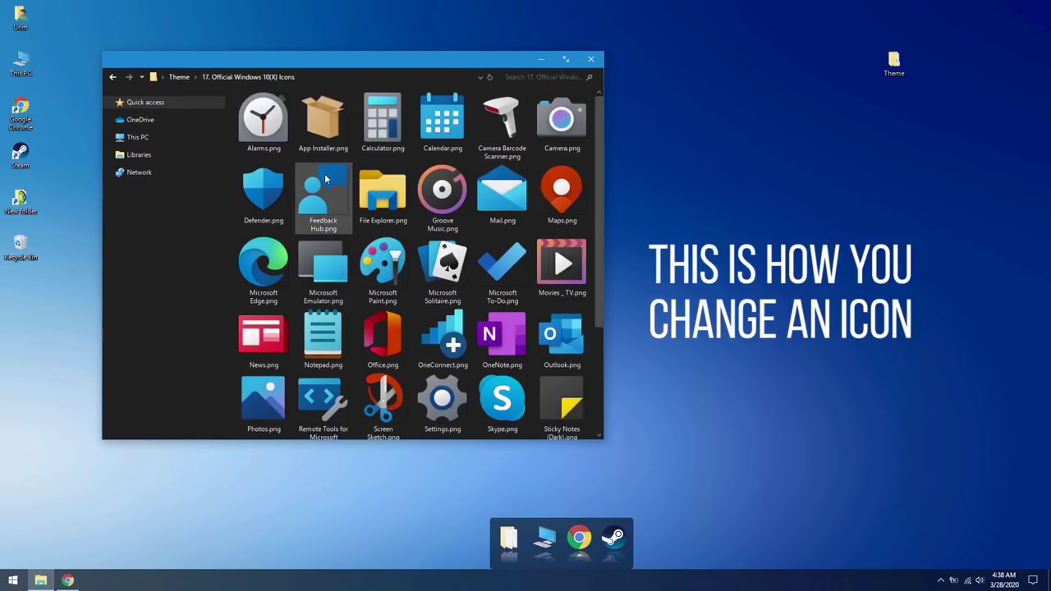
pyautogui.moveTo(382, 197); pyautogui.dragTo(509, 536)
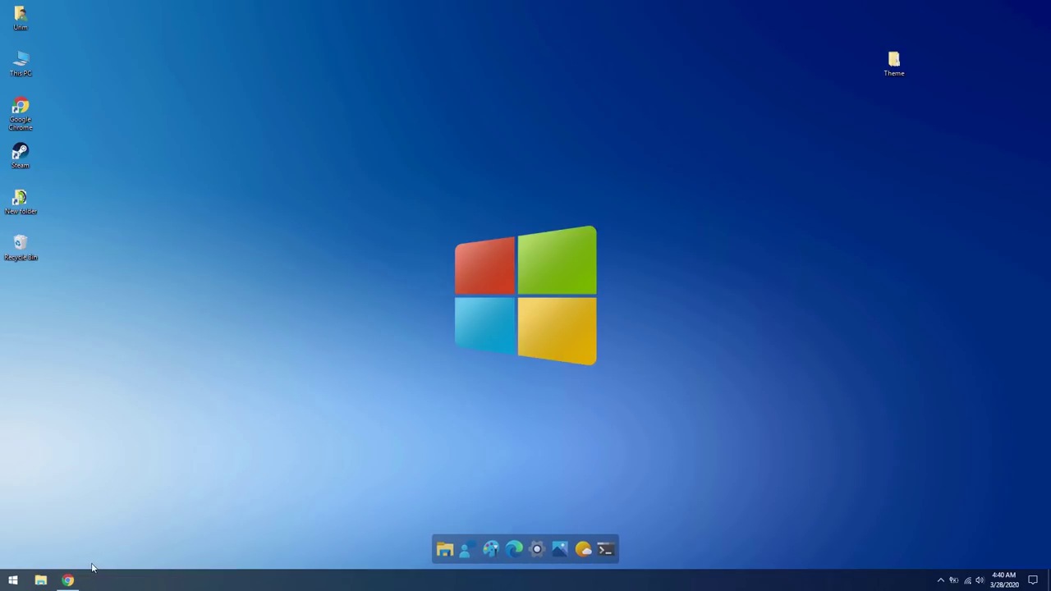
# Open the Lumicons Installer page linked from the 10X Windows 10 Theme page and download it, allowing multiple file downloads.
pyautogui.click(68, 581)
pyautogui.click(201, 8)
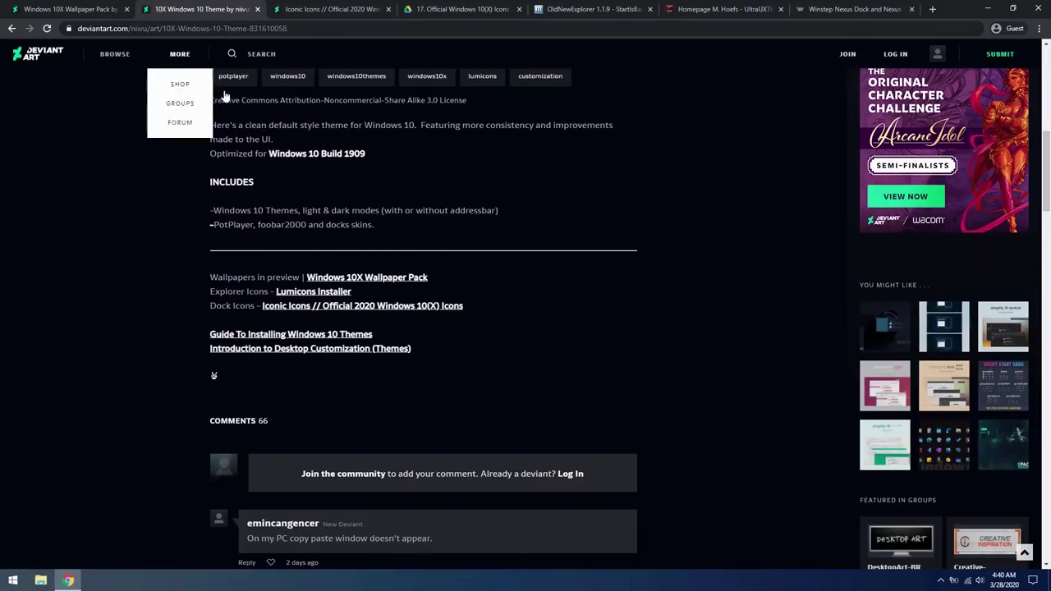
pyautogui.scroll(1, 312, 291)
pyautogui.scroll(1, 312, 290)
pyautogui.rightClick(306, 349)
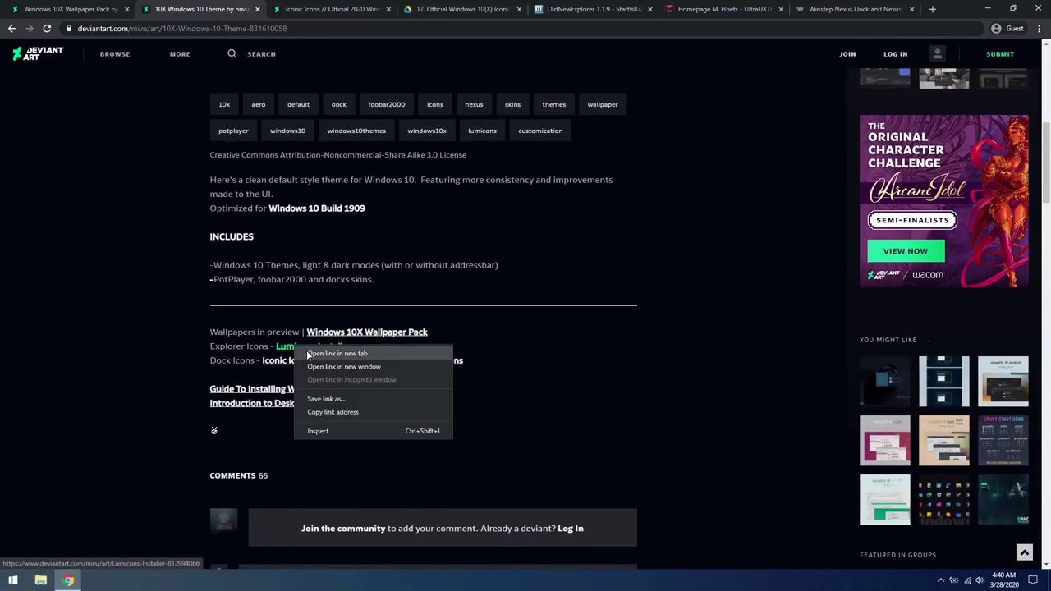
pyautogui.click(336, 353)
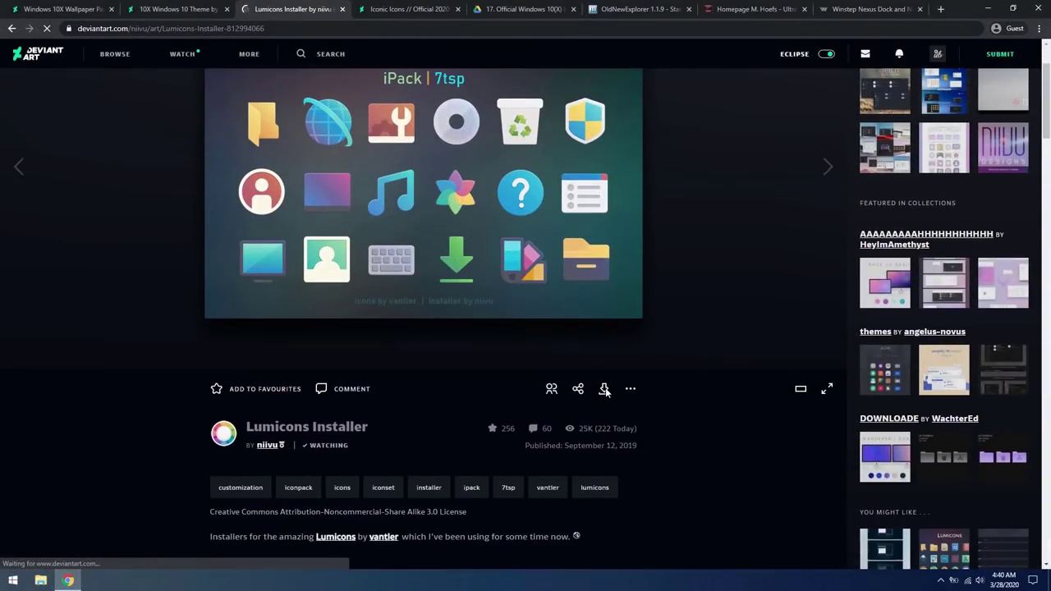
pyautogui.click(605, 389)
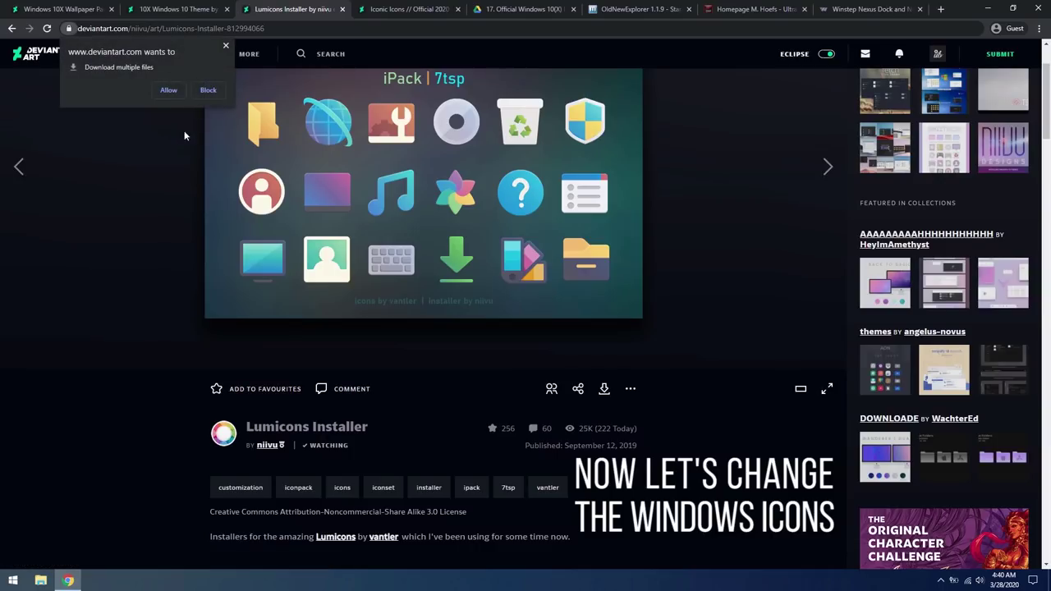
pyautogui.click(169, 91)
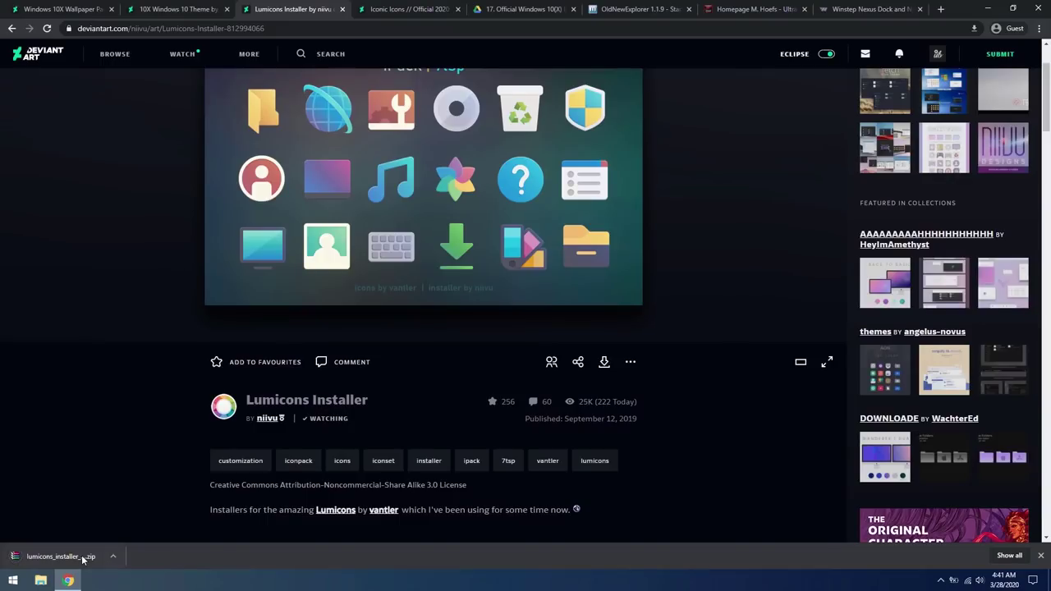
# Extract the "Lumicons Installer UPDATED" folder from the downloaded archive into the desktop's Theme folder and close the archive.
pyautogui.click(59, 557)
pyautogui.press('super+d')
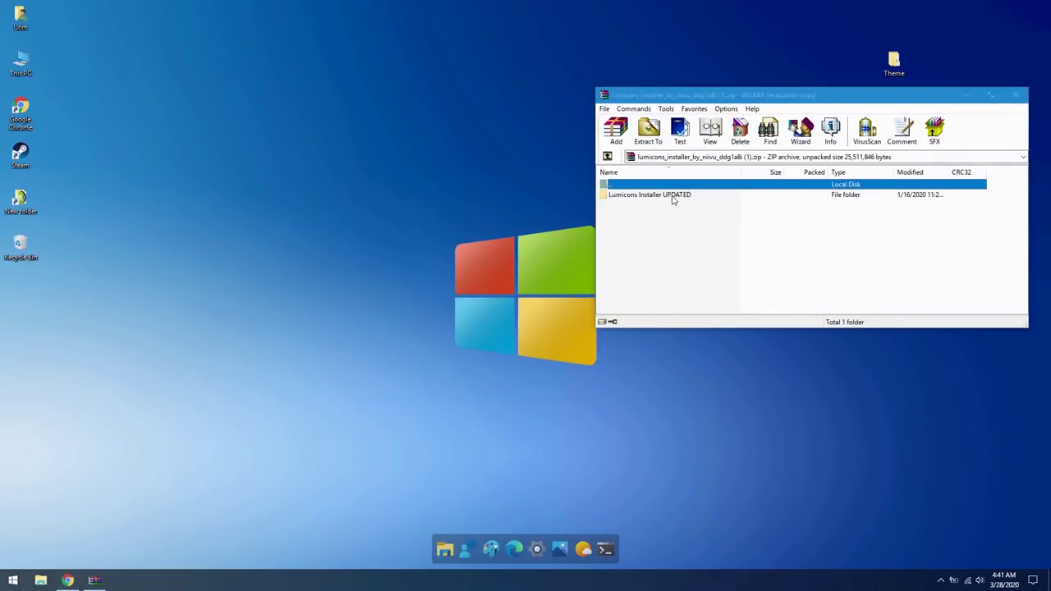
pyautogui.click(675, 197)
pyautogui.press('Escape')
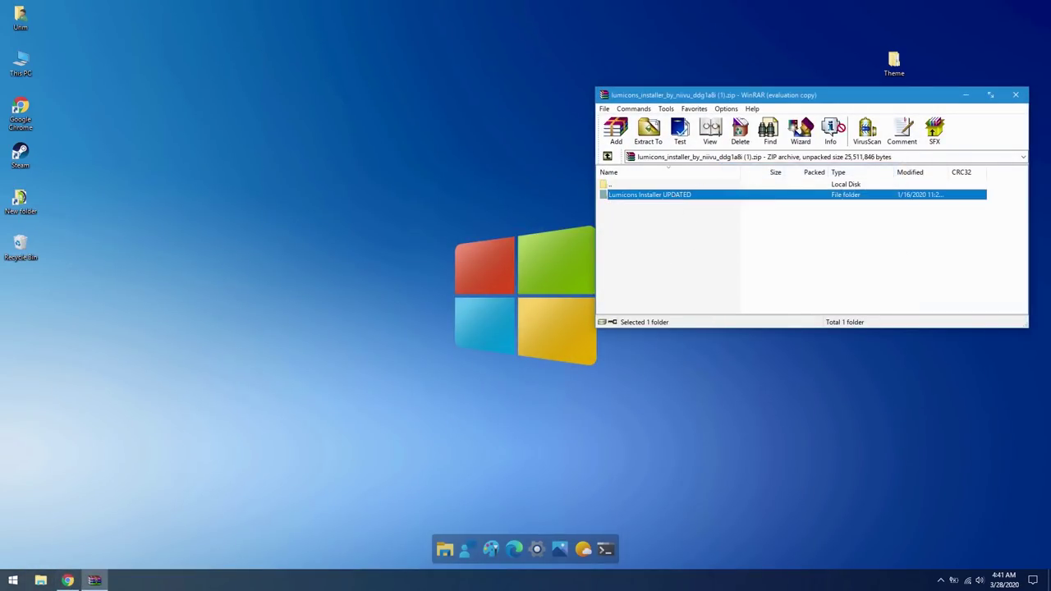
pyautogui.click(894, 62)
pyautogui.click(1014, 96)
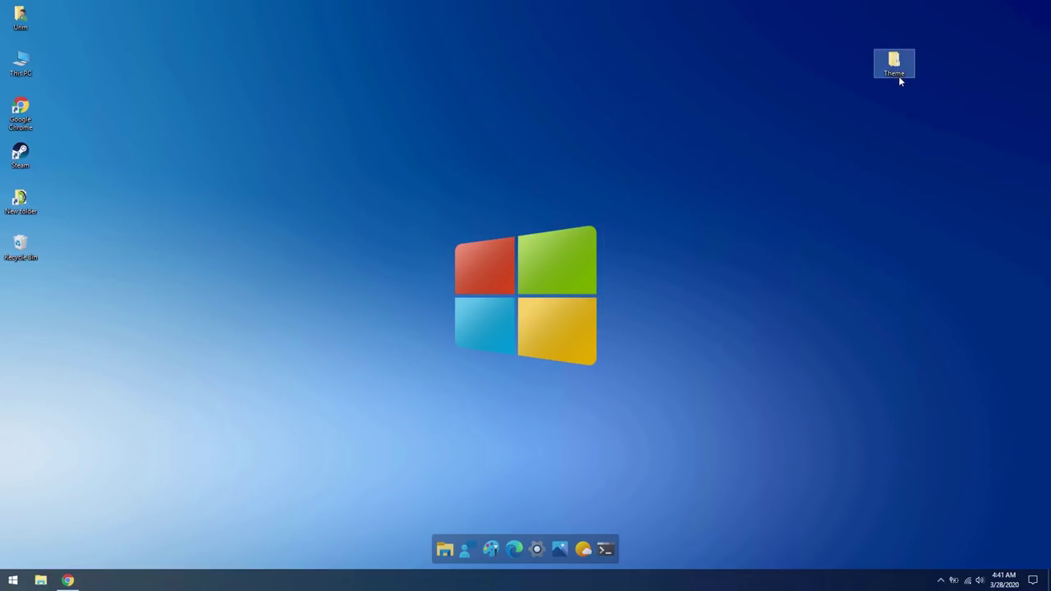
# In the iPack folder of Lumicons Installer UPDATED, rename Lumicons.ee to Lumicons.exe.
pyautogui.doubleClick(899, 73)
pyautogui.doubleClick(307, 132)
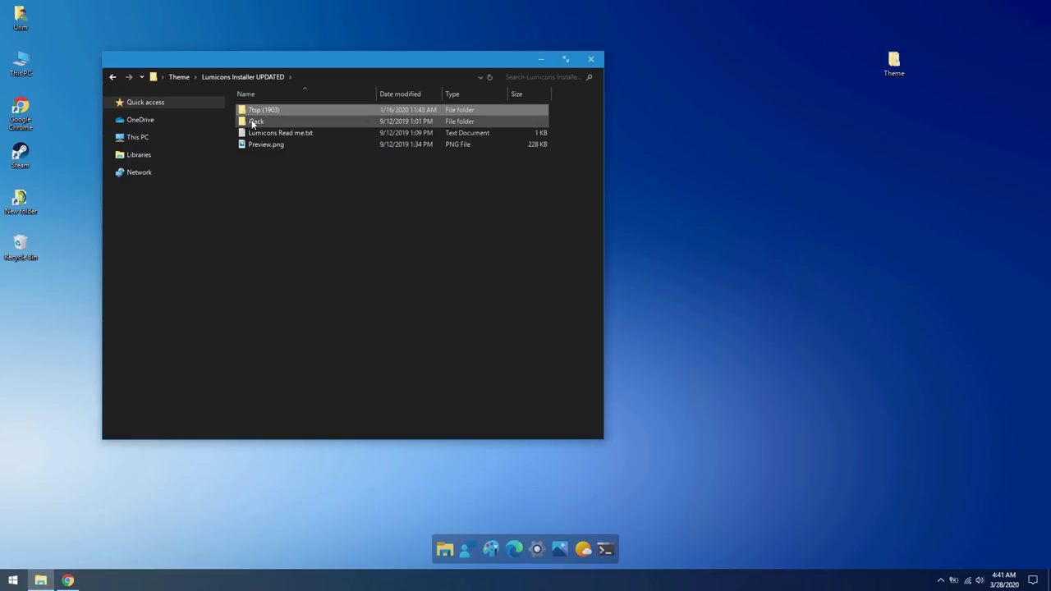
pyautogui.doubleClick(259, 121)
pyautogui.click(283, 111)
pyautogui.rightClick(283, 111)
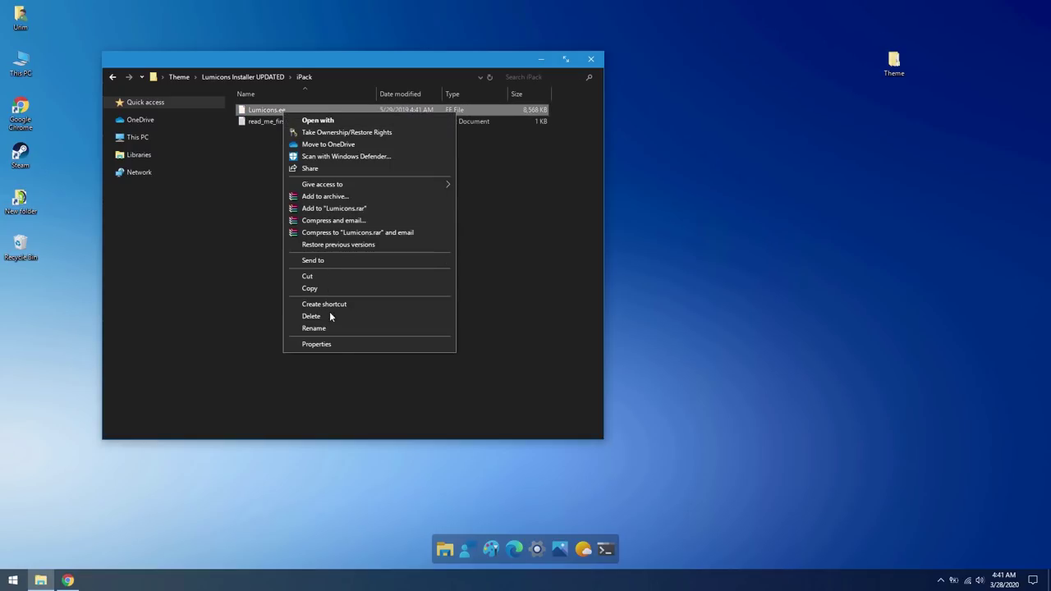
pyautogui.click(326, 328)
pyautogui.press('End')
pyautogui.press('Left')
pyautogui.write('x')
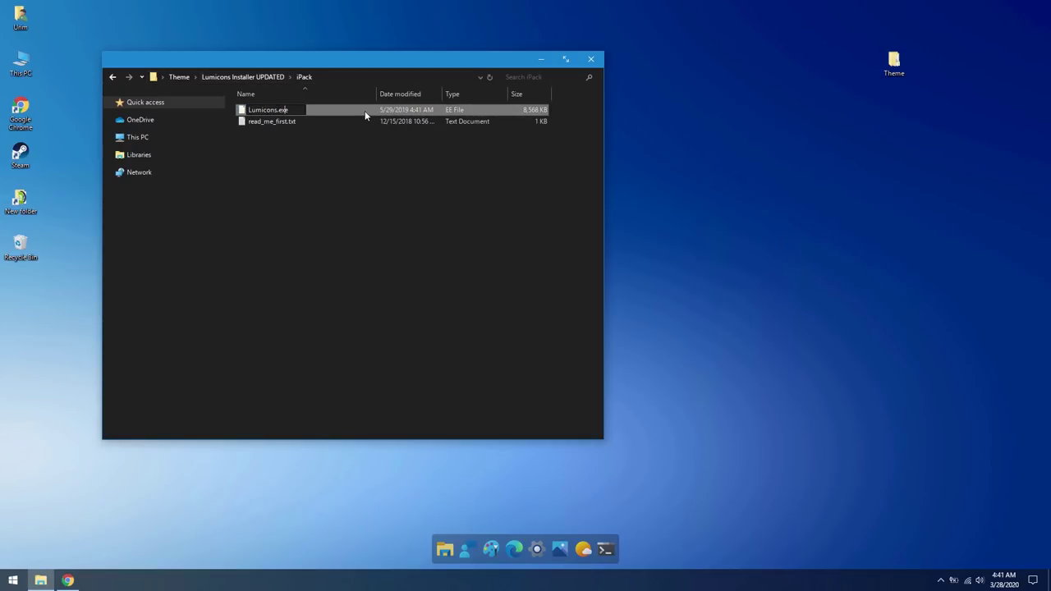
pyautogui.press('Return')
pyautogui.press('Return')
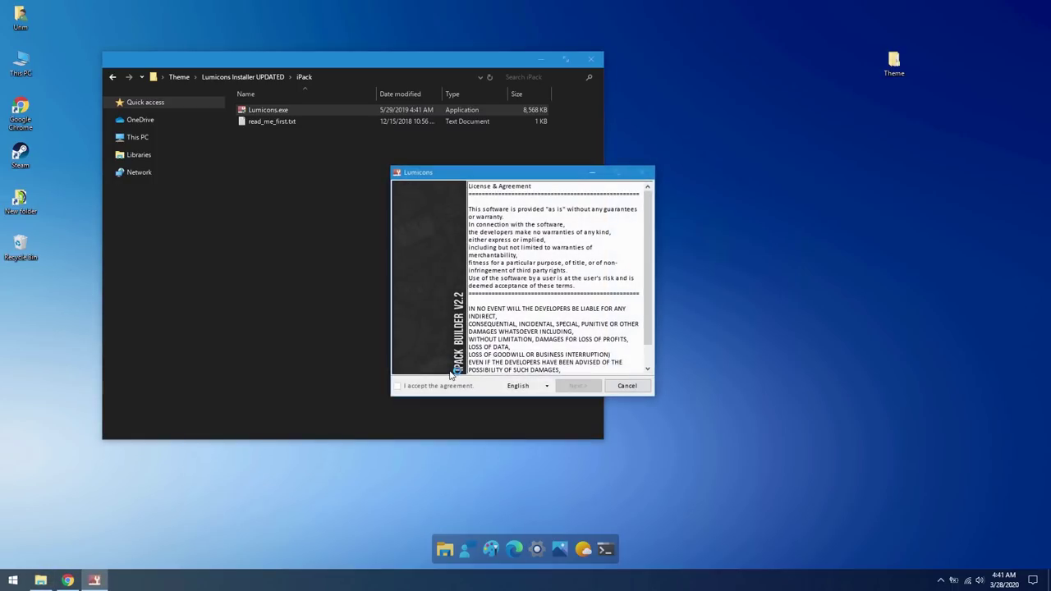
# Install the Lumicons icon pack, accepting the agreement and creating a restore point, and finish the installer.
pyautogui.click(448, 386)
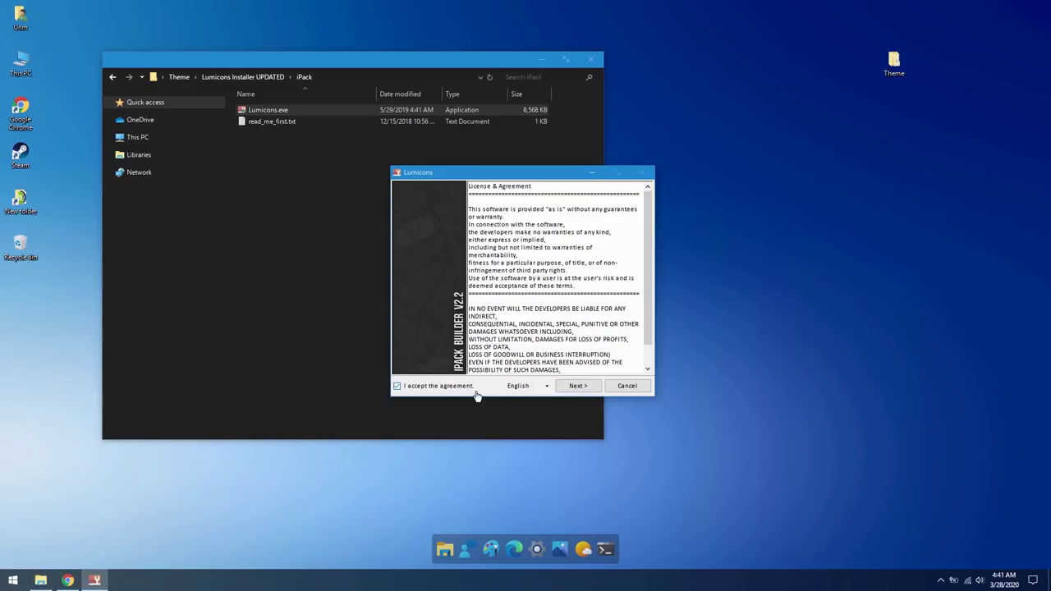
pyautogui.click(578, 386)
pyautogui.click(581, 388)
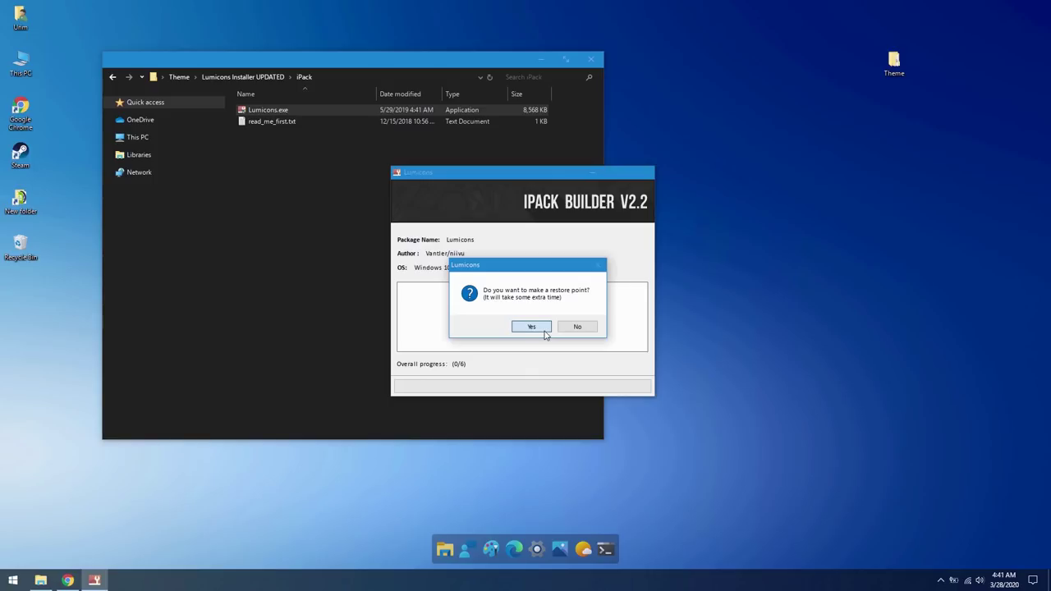
pyautogui.click(544, 330)
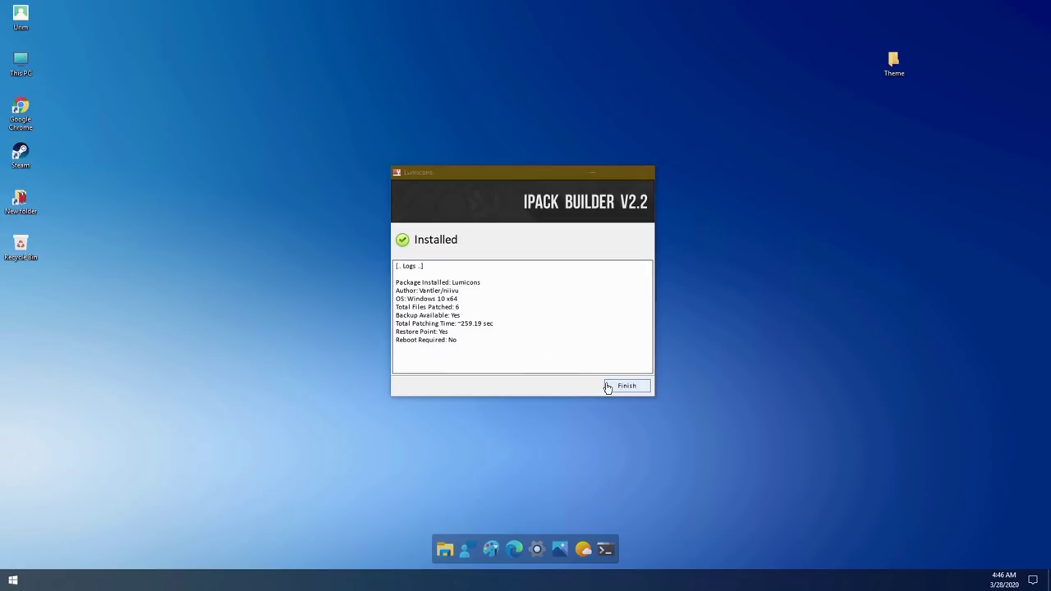
pyautogui.click(607, 386)
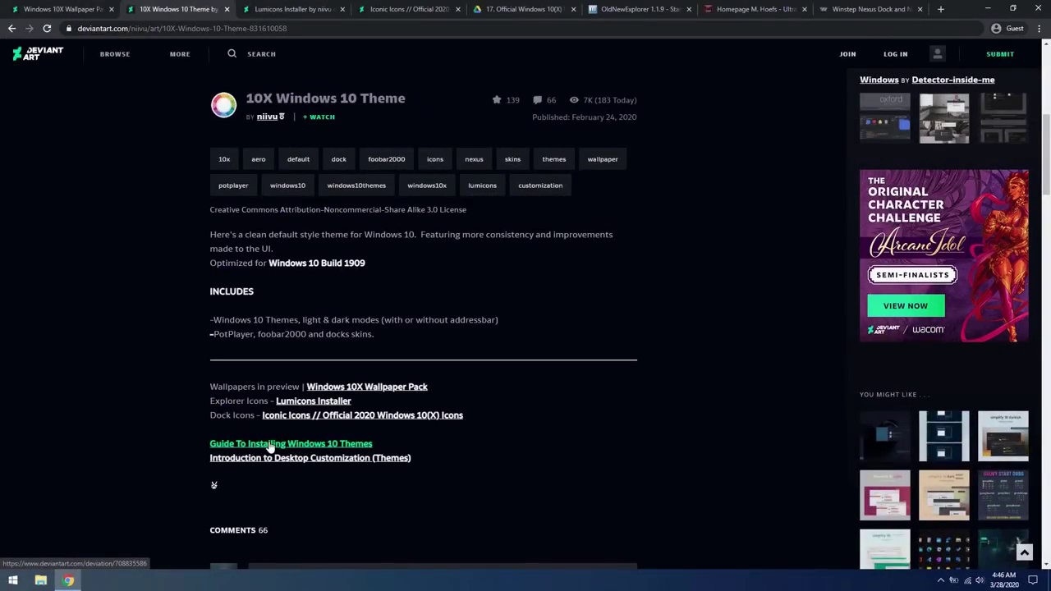
# Open "Guide To Installing Windows 10 Themes" from the theme page and read through to its Other Software list.
pyautogui.rightClick(287, 450)
pyautogui.click(320, 451)
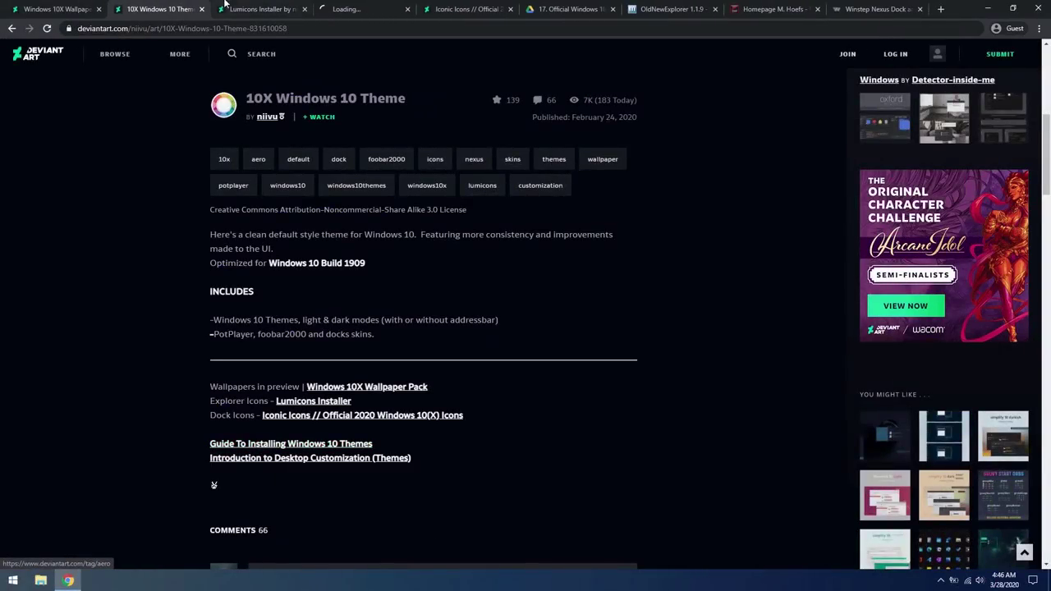
pyautogui.click(363, 9)
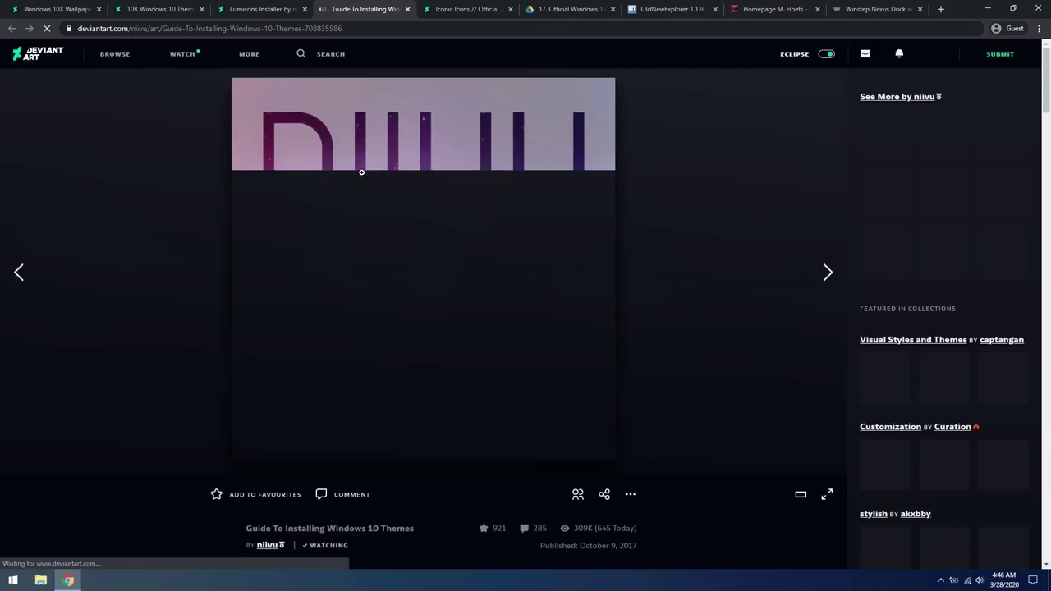
pyautogui.scroll(-10, 362, 177)
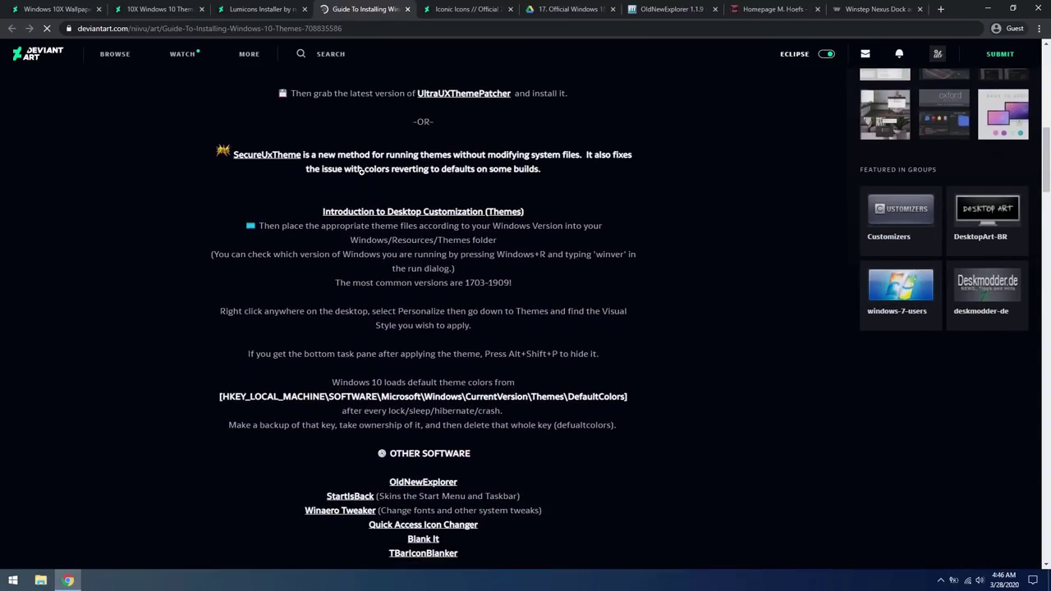
pyautogui.scroll(-3, 361, 170)
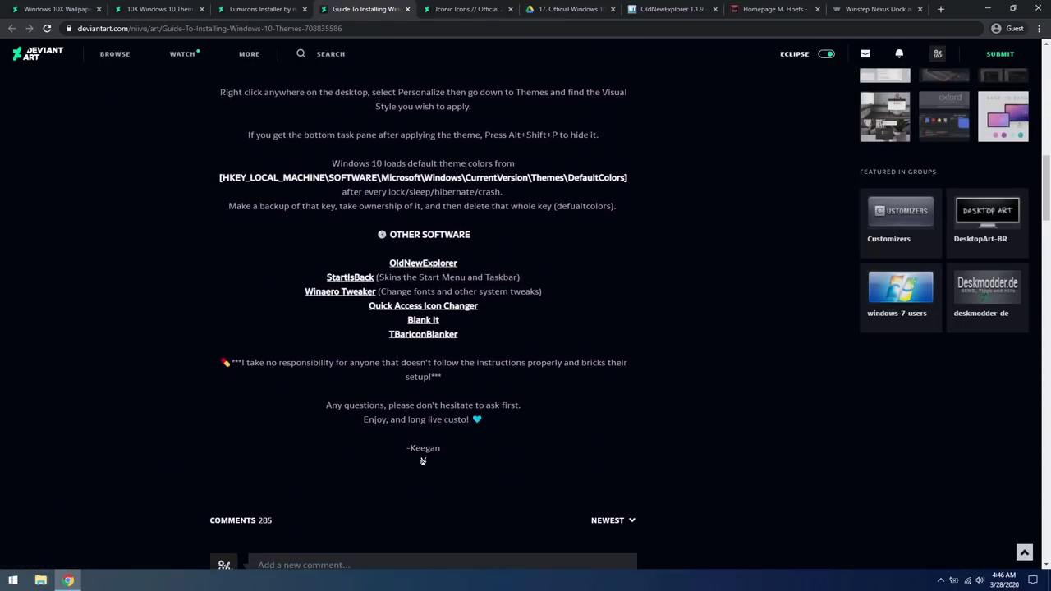
pyautogui.moveTo(446, 326); pyautogui.dragTo(410, 345)
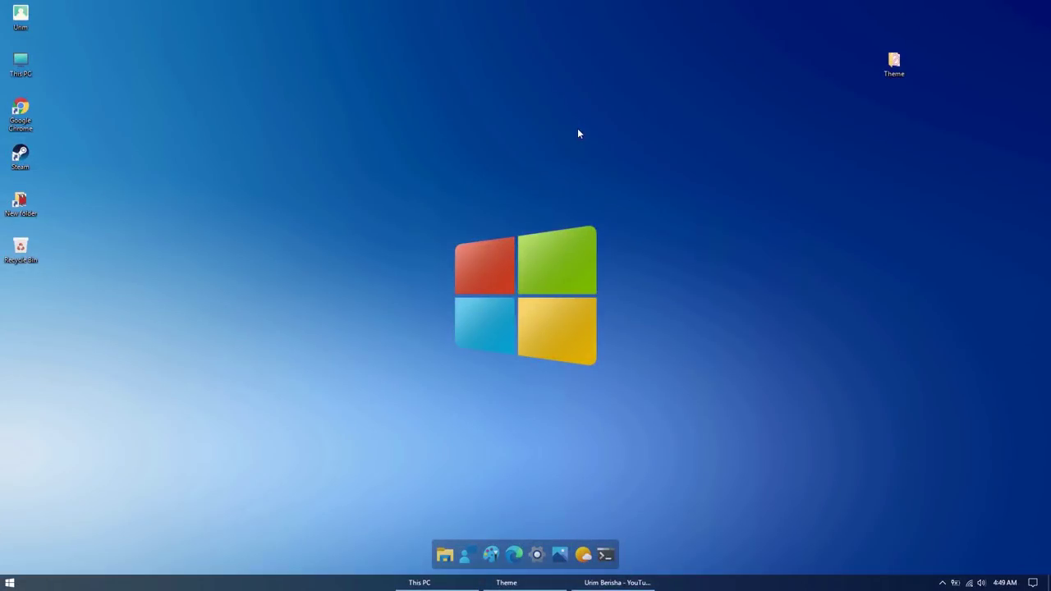
# Refresh the desktop and move the Theme folder into the desktop's upper-right corner.
pyautogui.rightClick(578, 128)
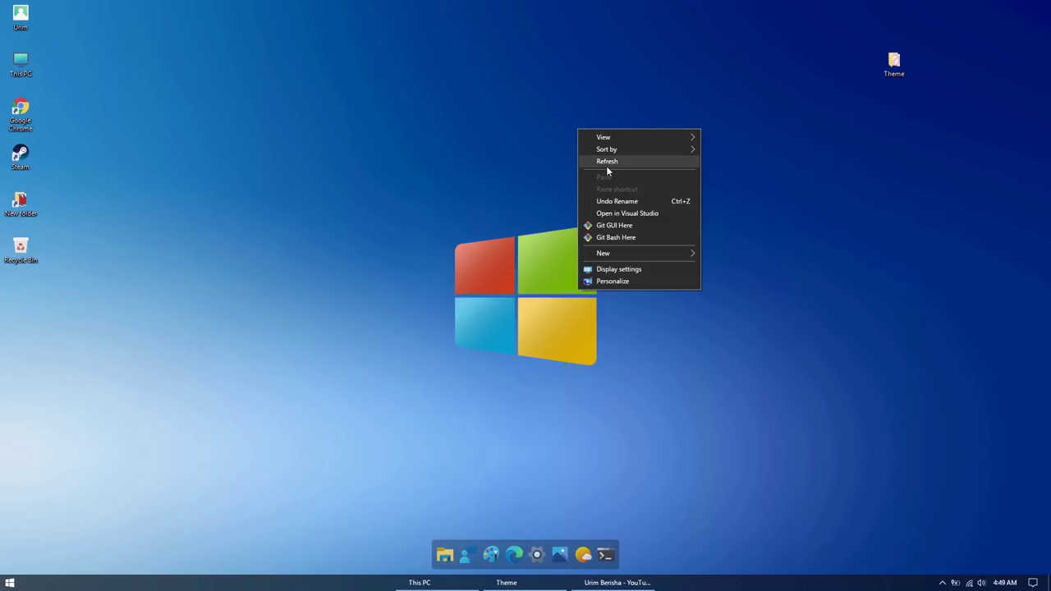
pyautogui.click(606, 163)
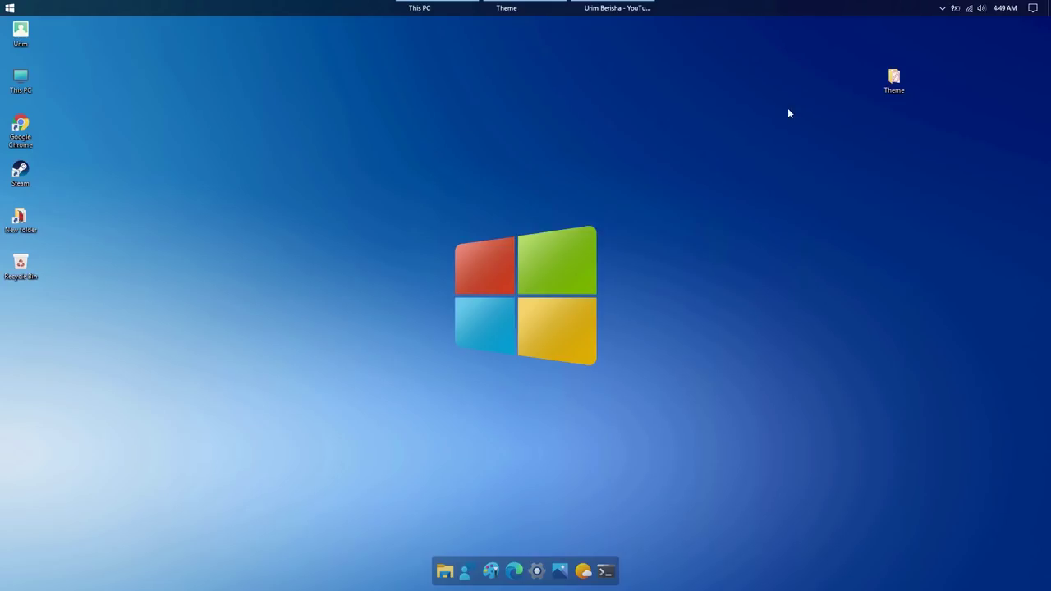
pyautogui.moveTo(914, 82); pyautogui.dragTo(1023, 37)
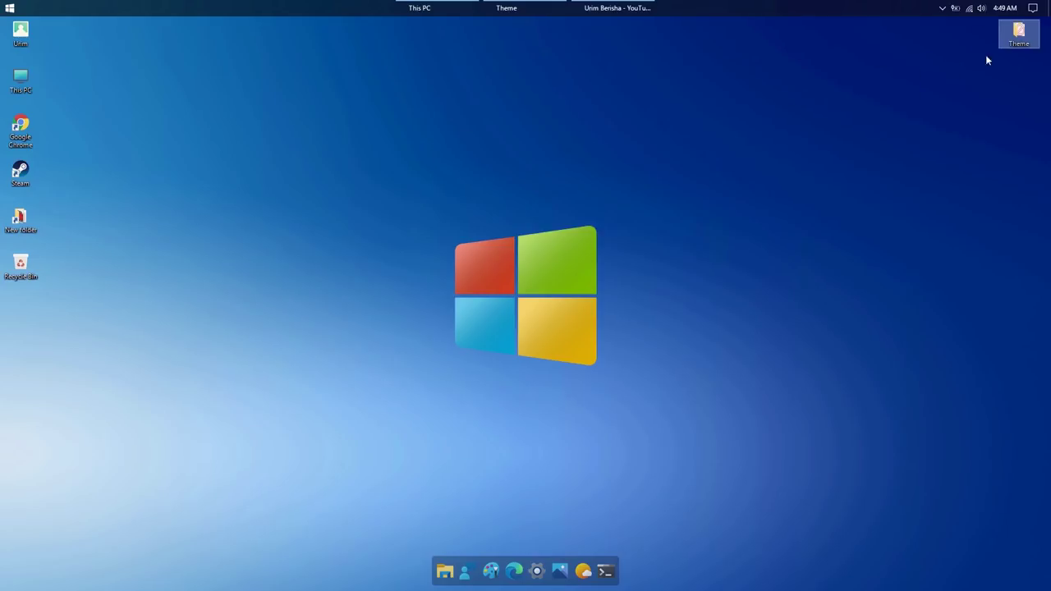
# Hide all desktop icons.
pyautogui.rightClick(436, 95)
pyautogui.moveTo(493, 101)
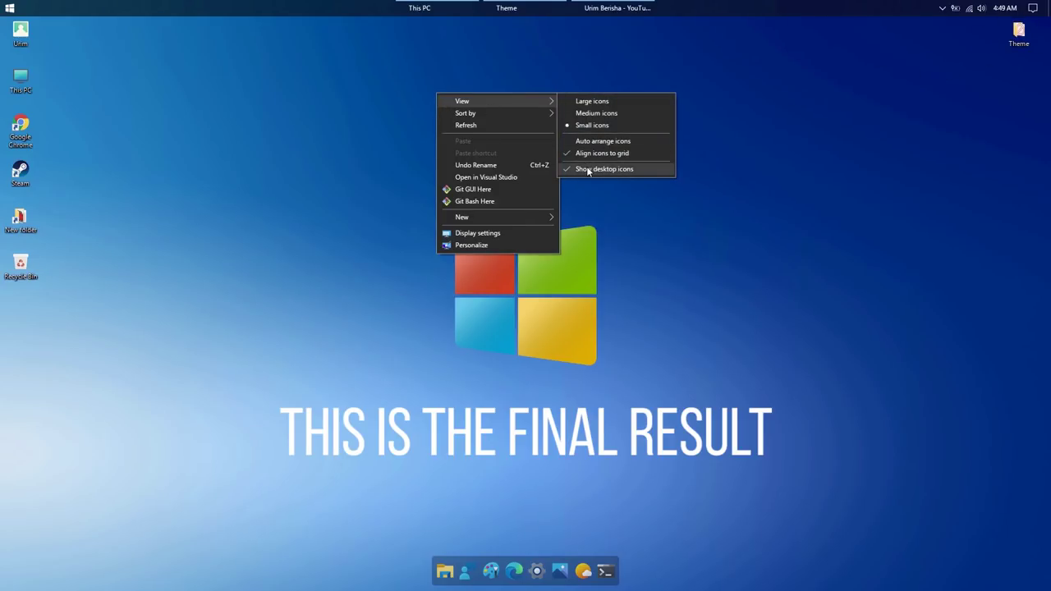
pyautogui.click(588, 169)
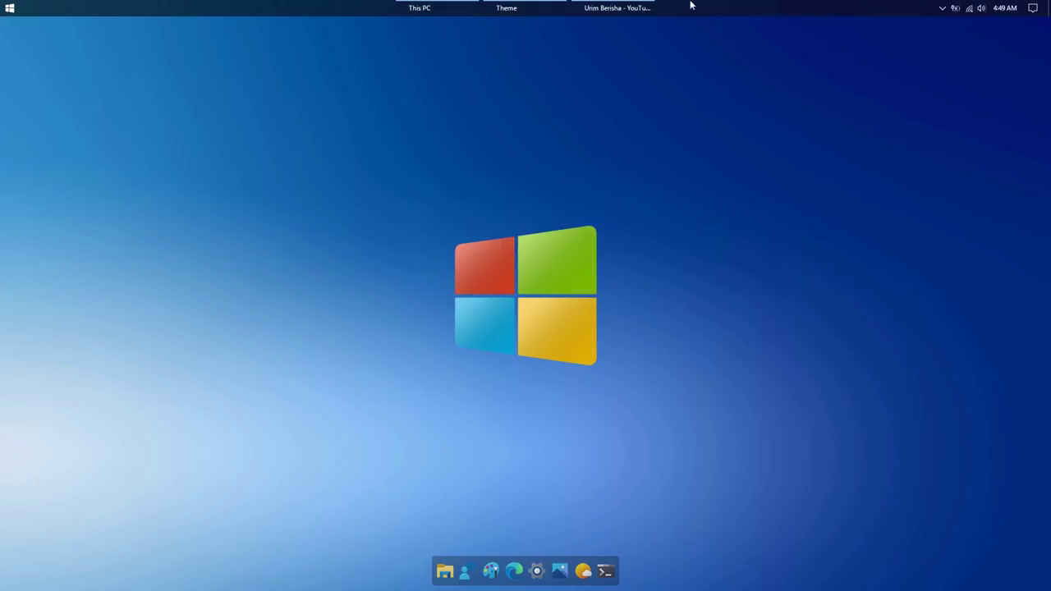
# Check the themed This PC window, minimize it and bring up File Explorer again from the dock.
pyautogui.click(458, 7)
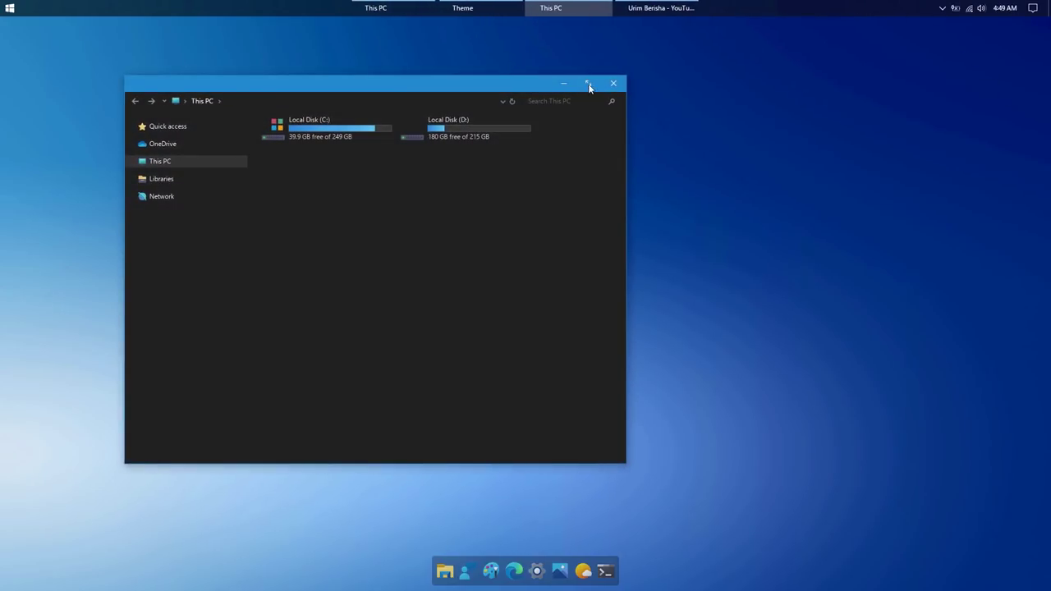
pyautogui.click(566, 83)
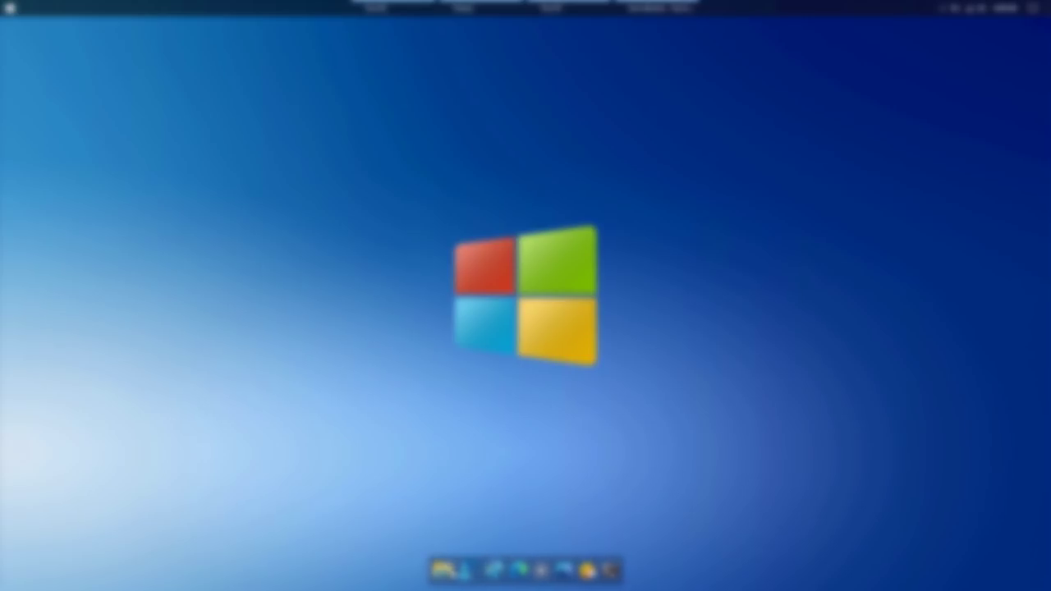
pyautogui.click(445, 570)
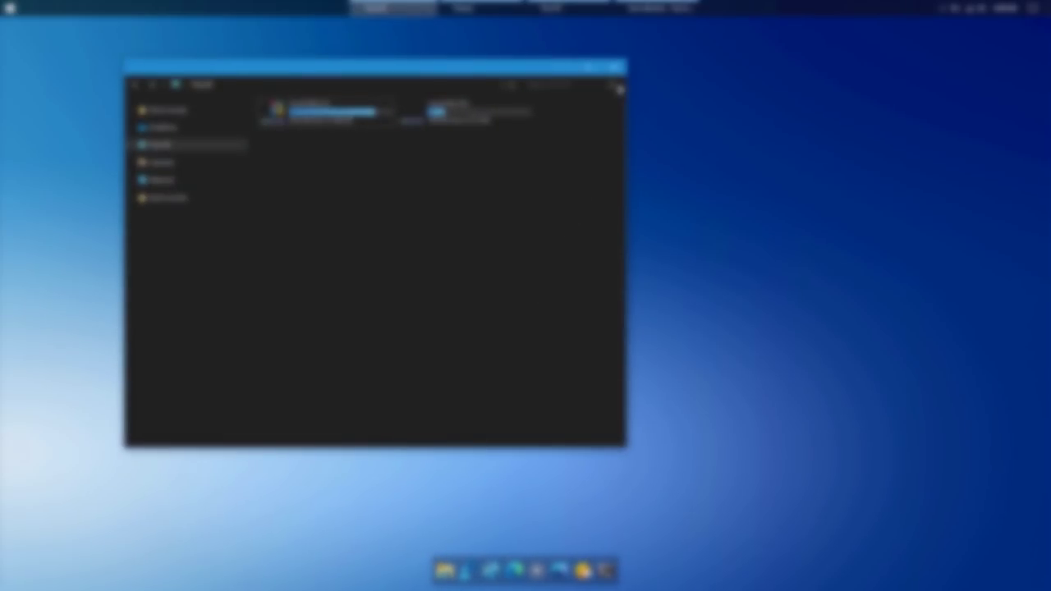